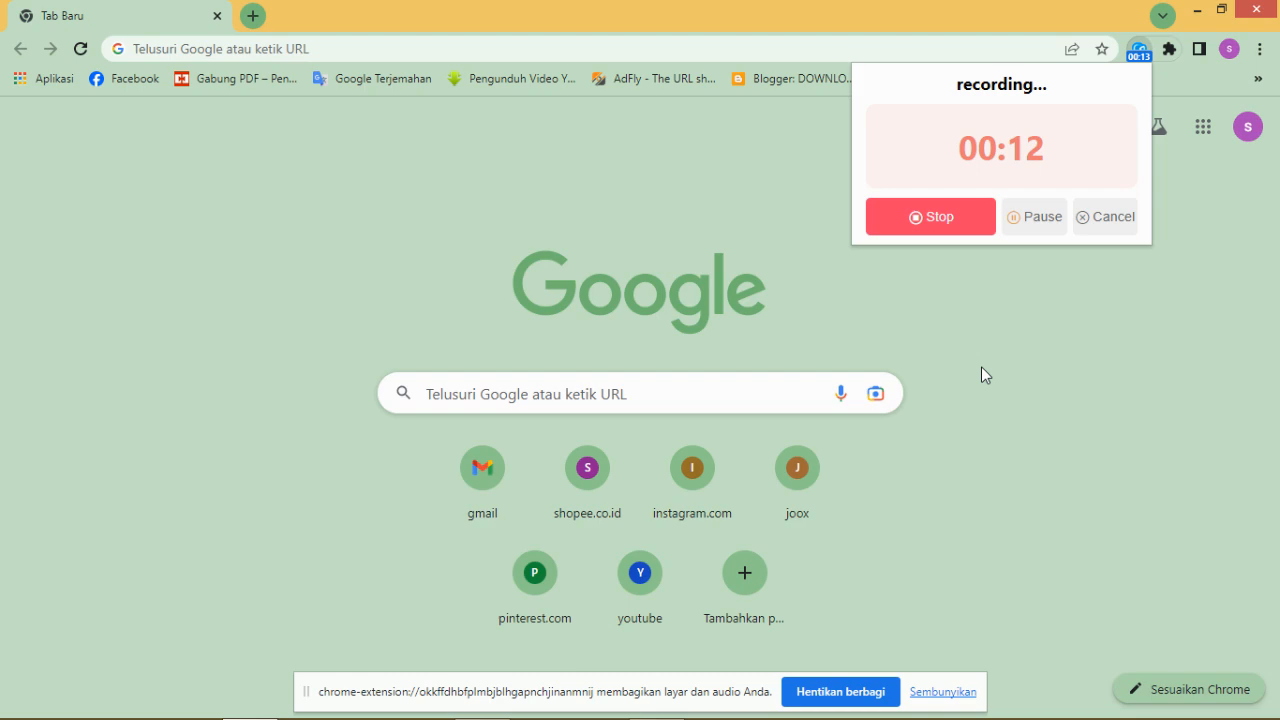
- Set the display options to hide area objects and show frame section labels
click(1200, 12)
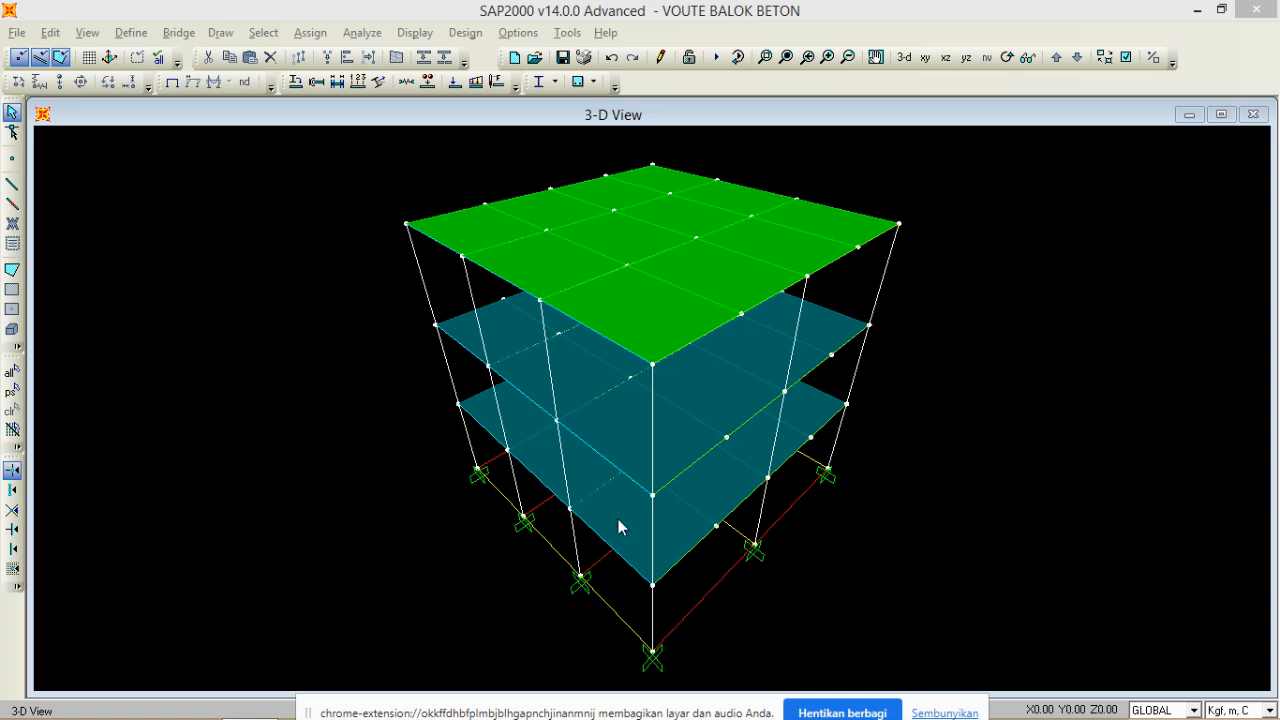
click(1126, 57)
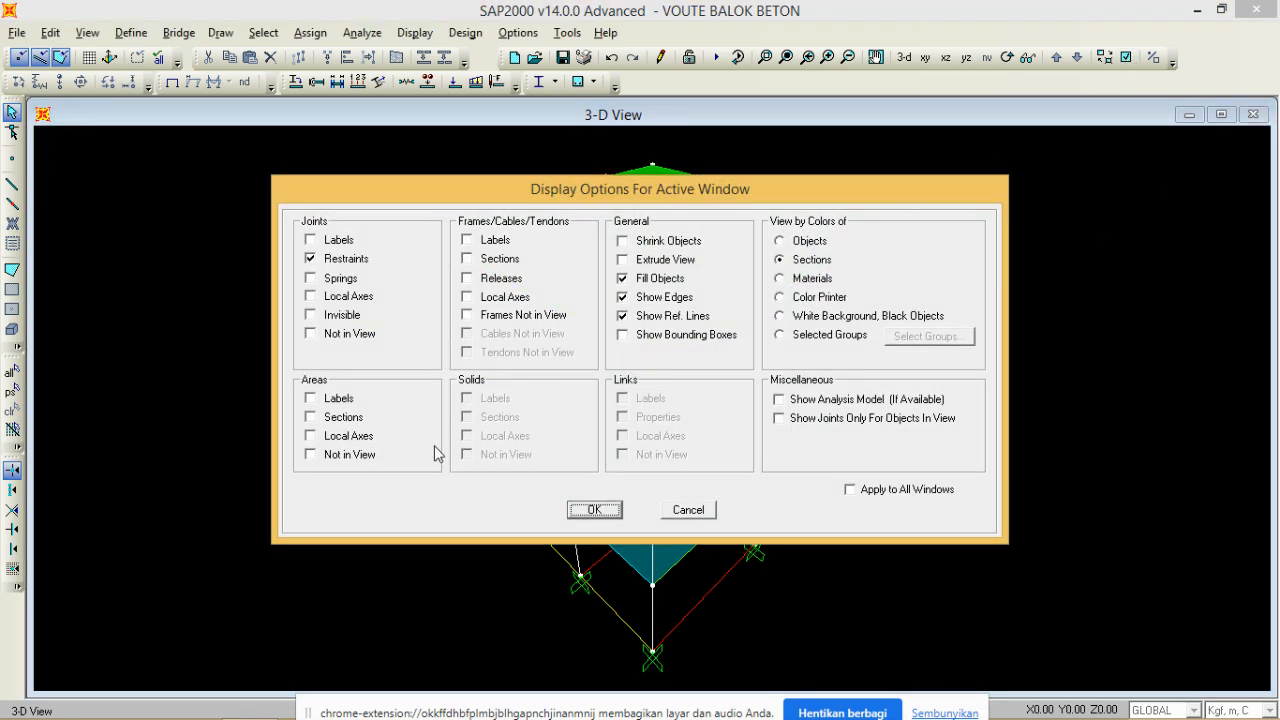
click(316, 456)
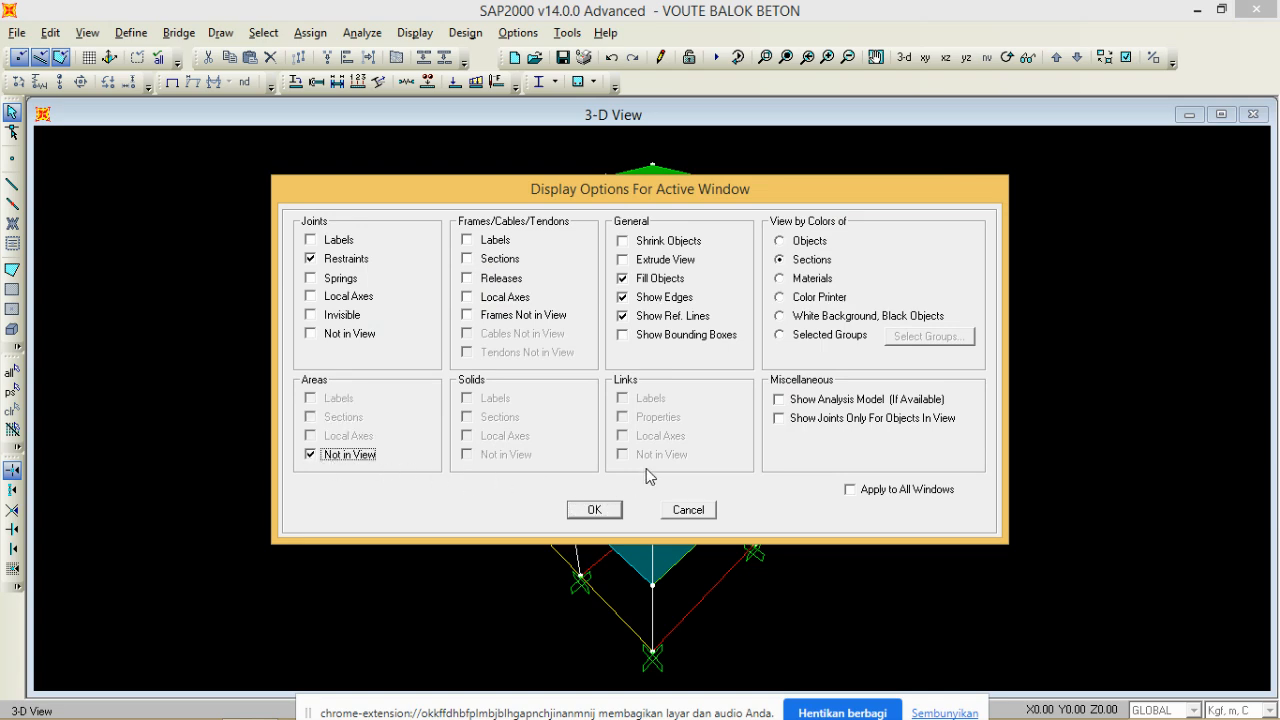
click(496, 262)
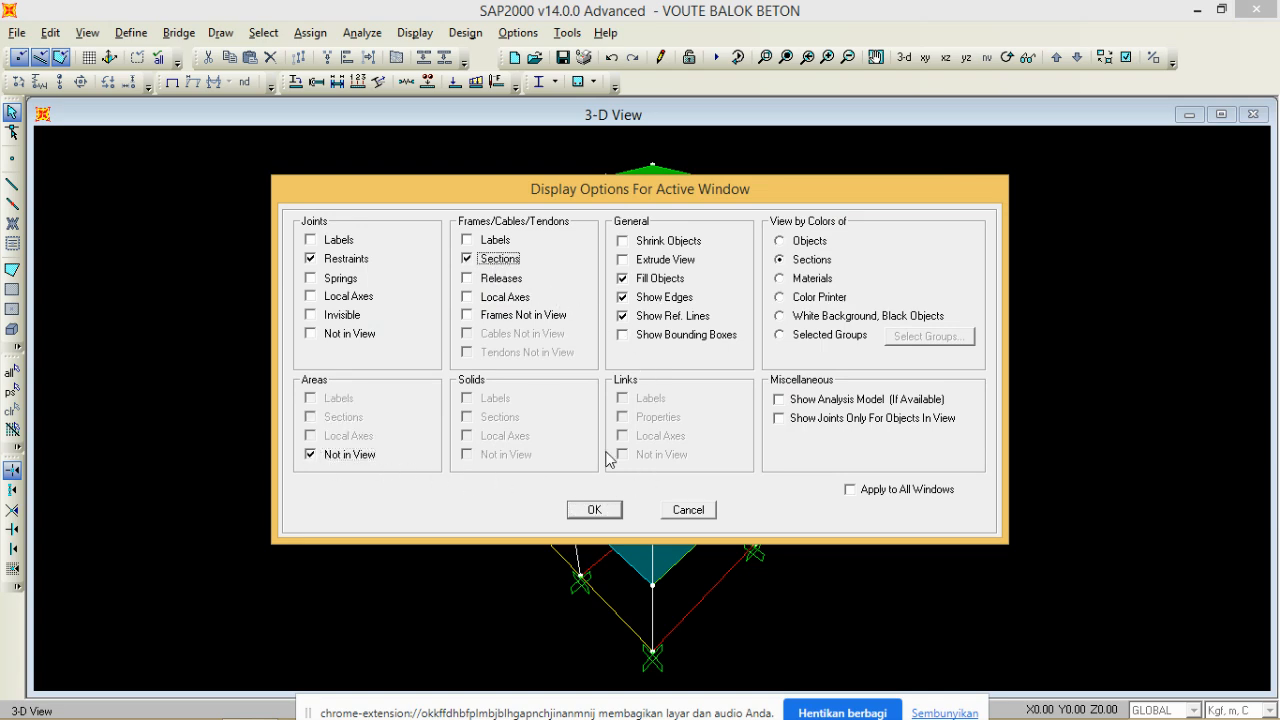
click(594, 510)
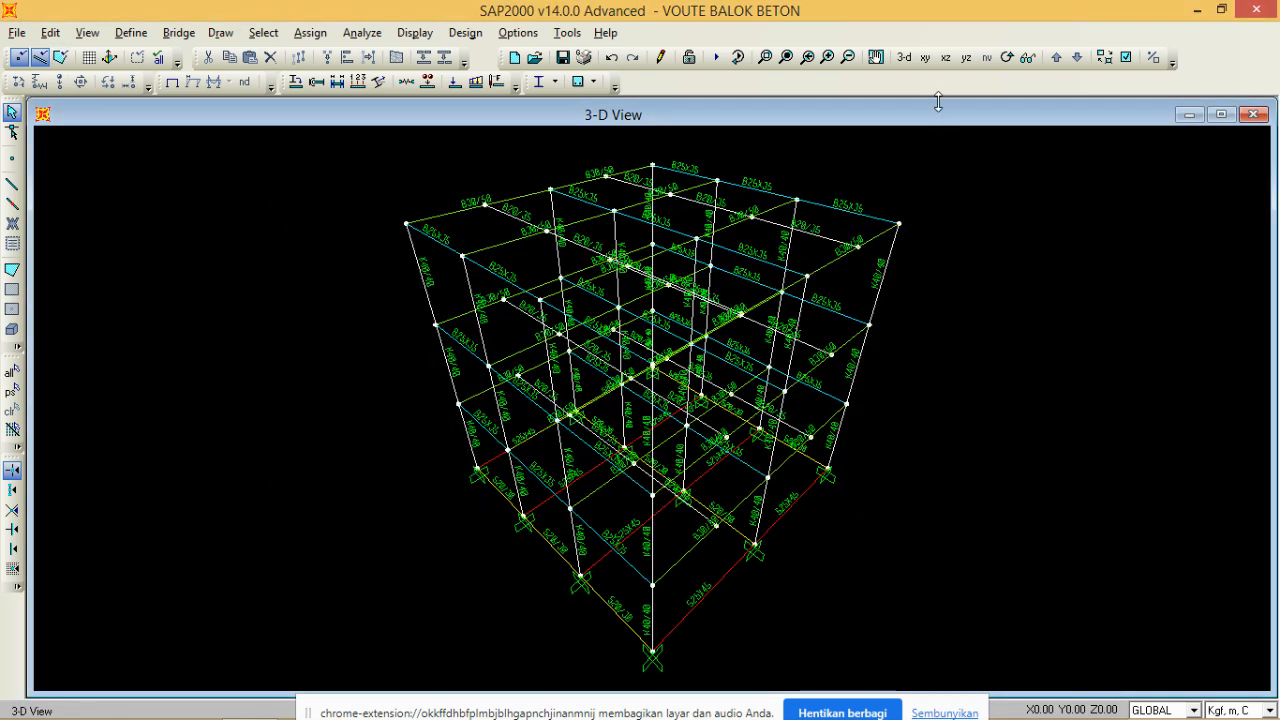
- Review the frame section labels in plan view level by level, then return to the 3-D view
click(925, 58)
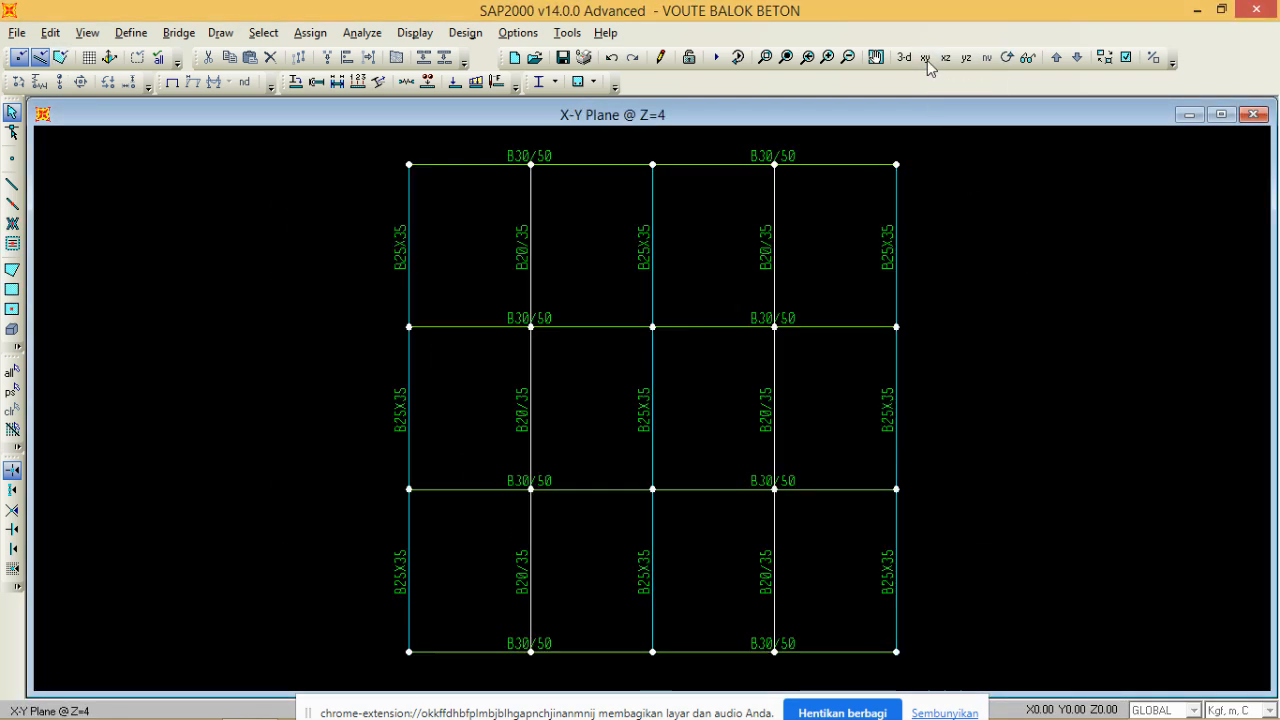
click(1077, 58)
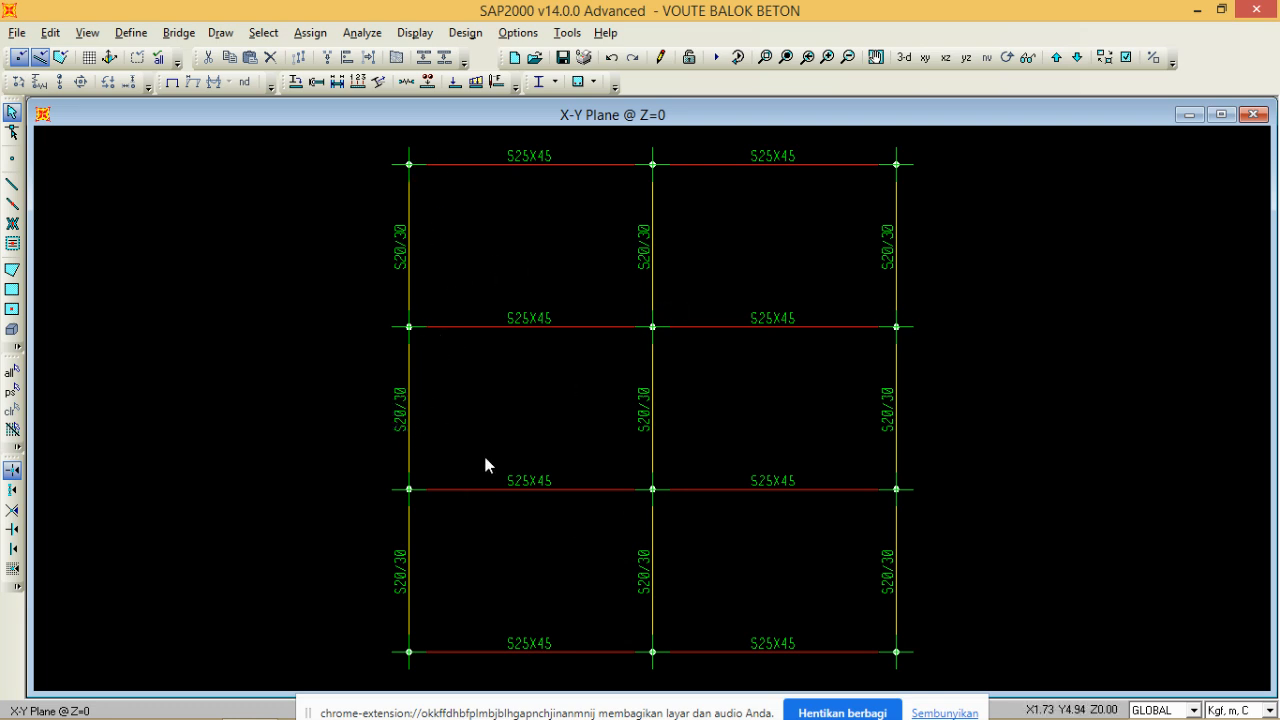
click(1057, 58)
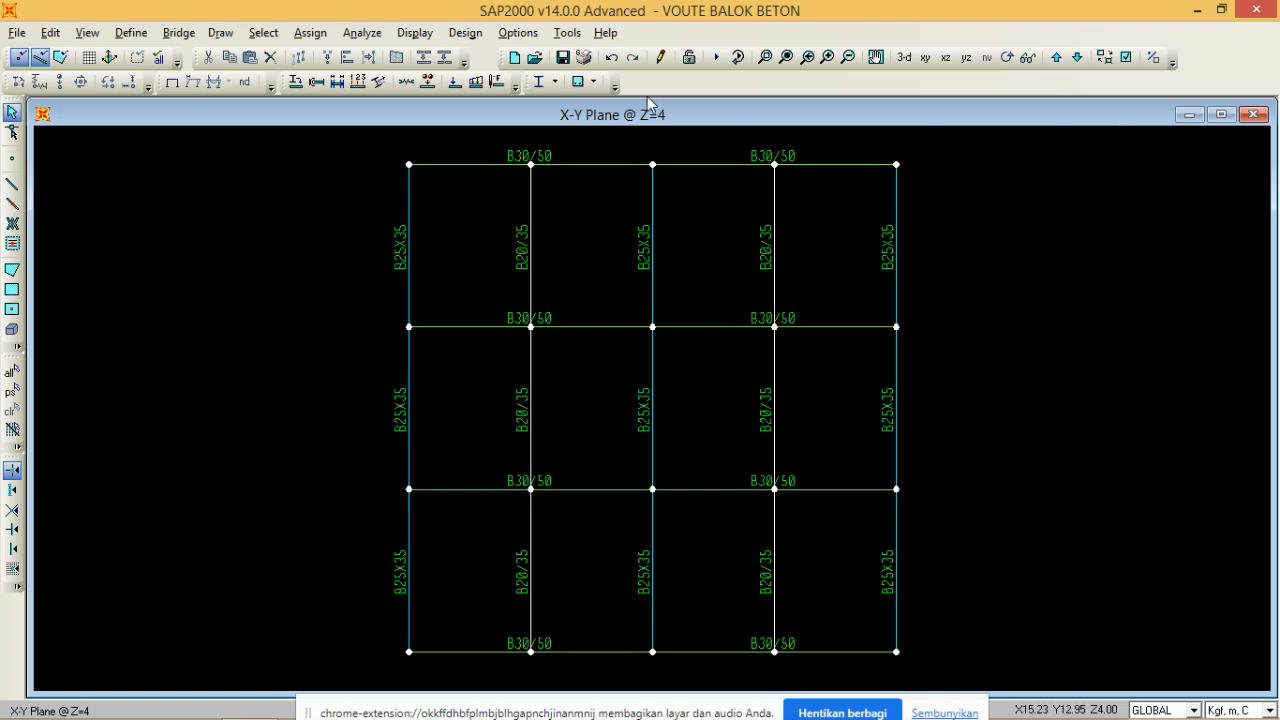
click(1056, 57)
click(1056, 57)
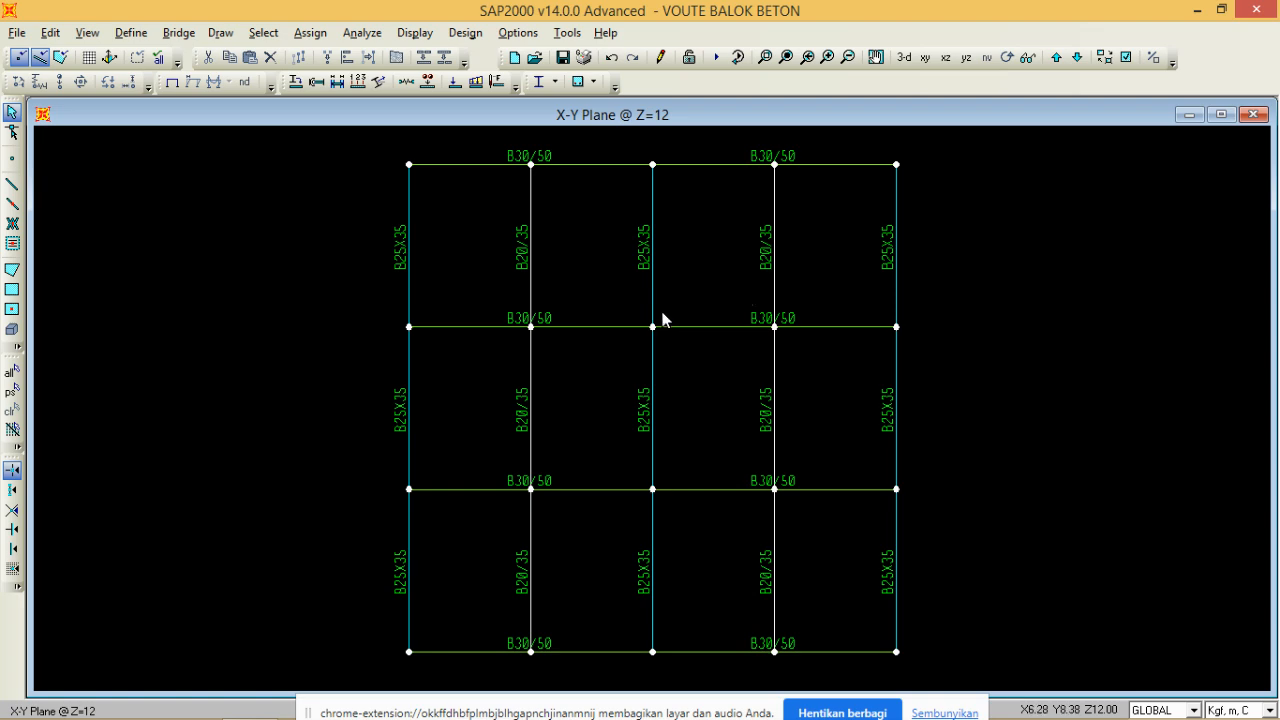
click(903, 57)
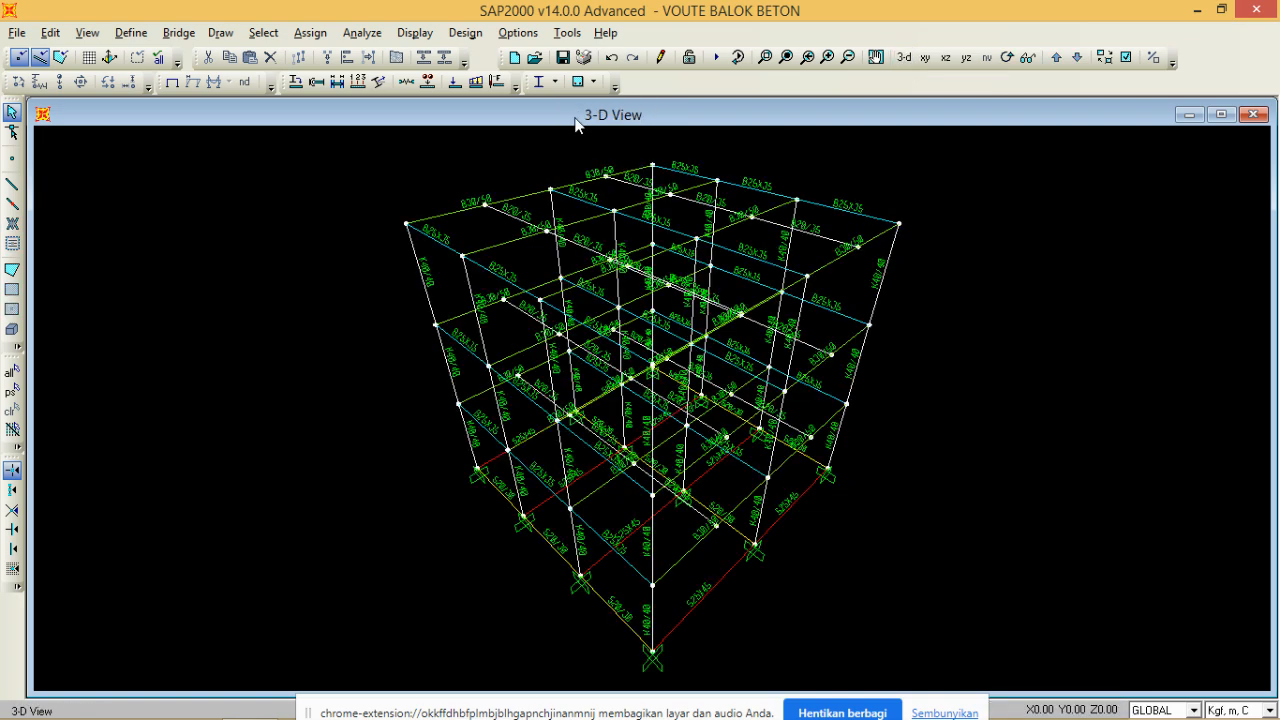
- Run the analysis for all load cases and close the analysis log window
click(362, 33)
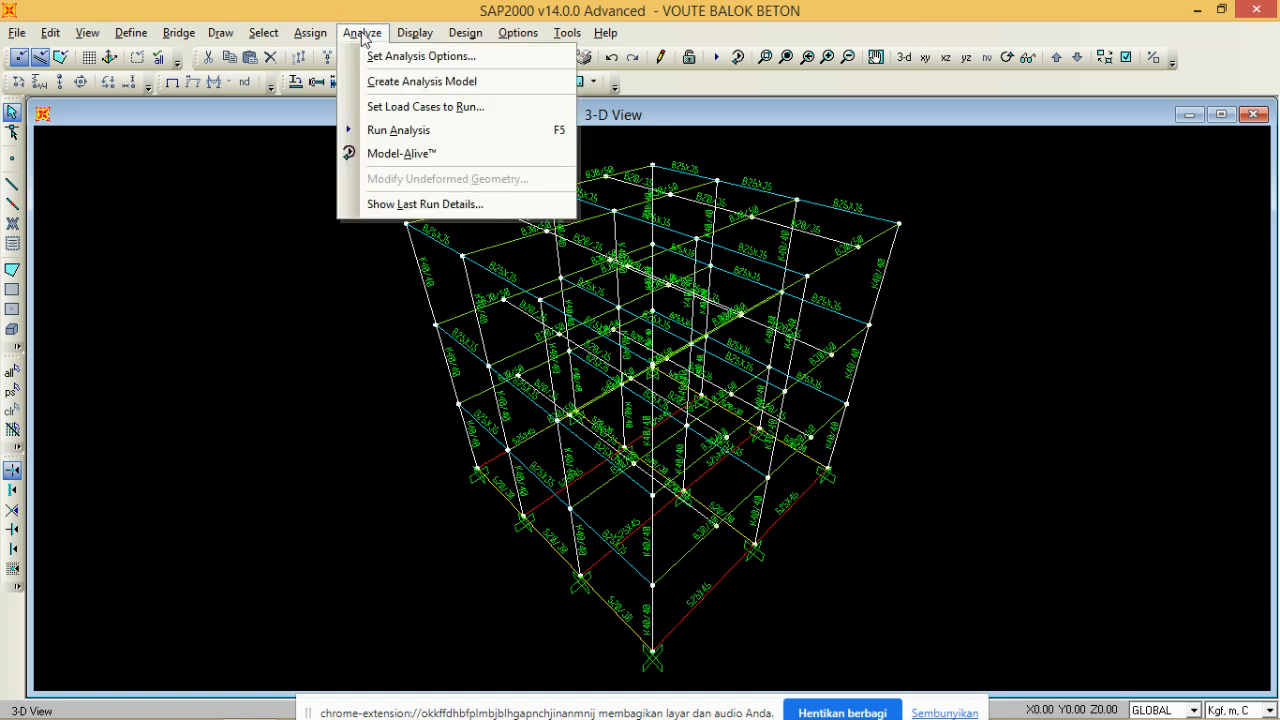
click(408, 135)
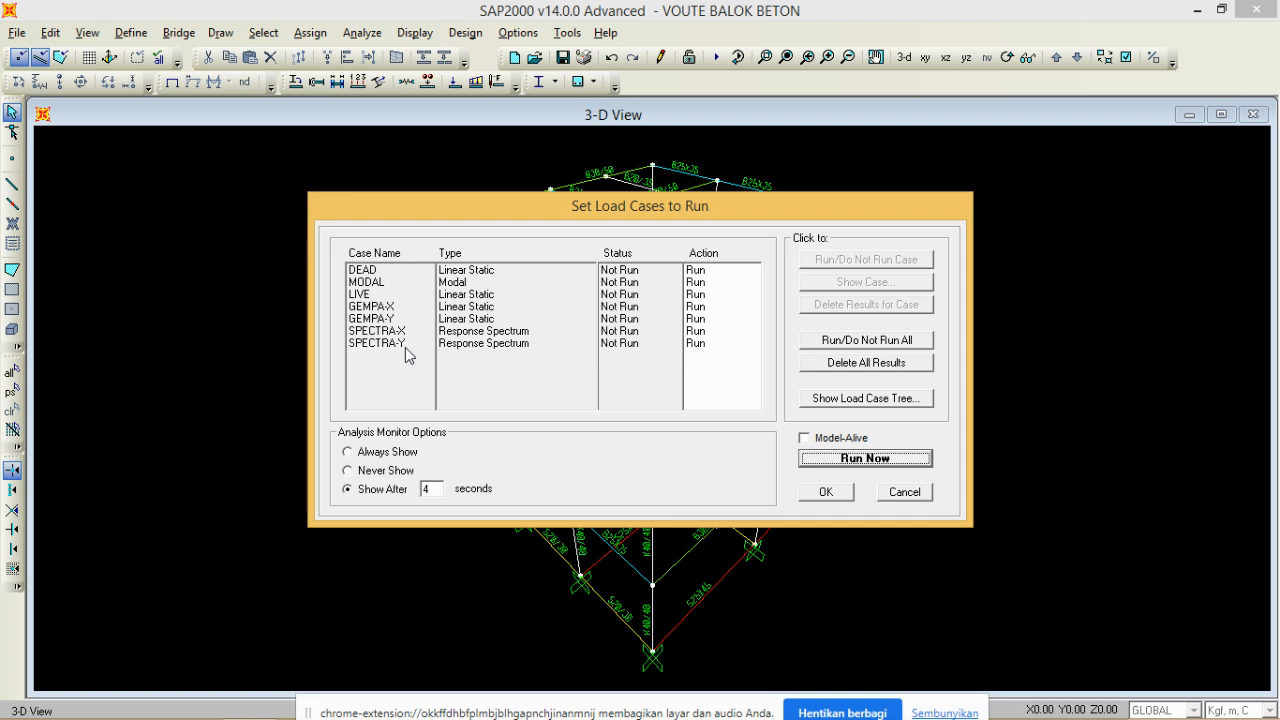
click(866, 459)
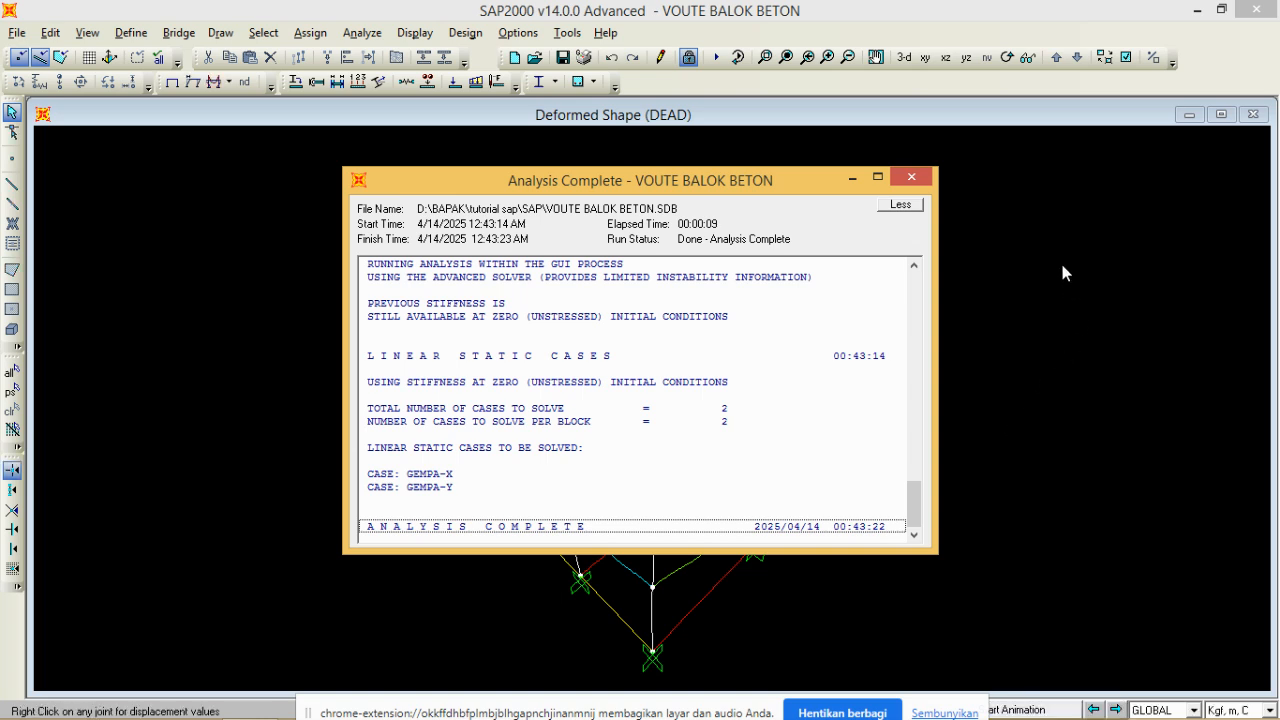
click(911, 177)
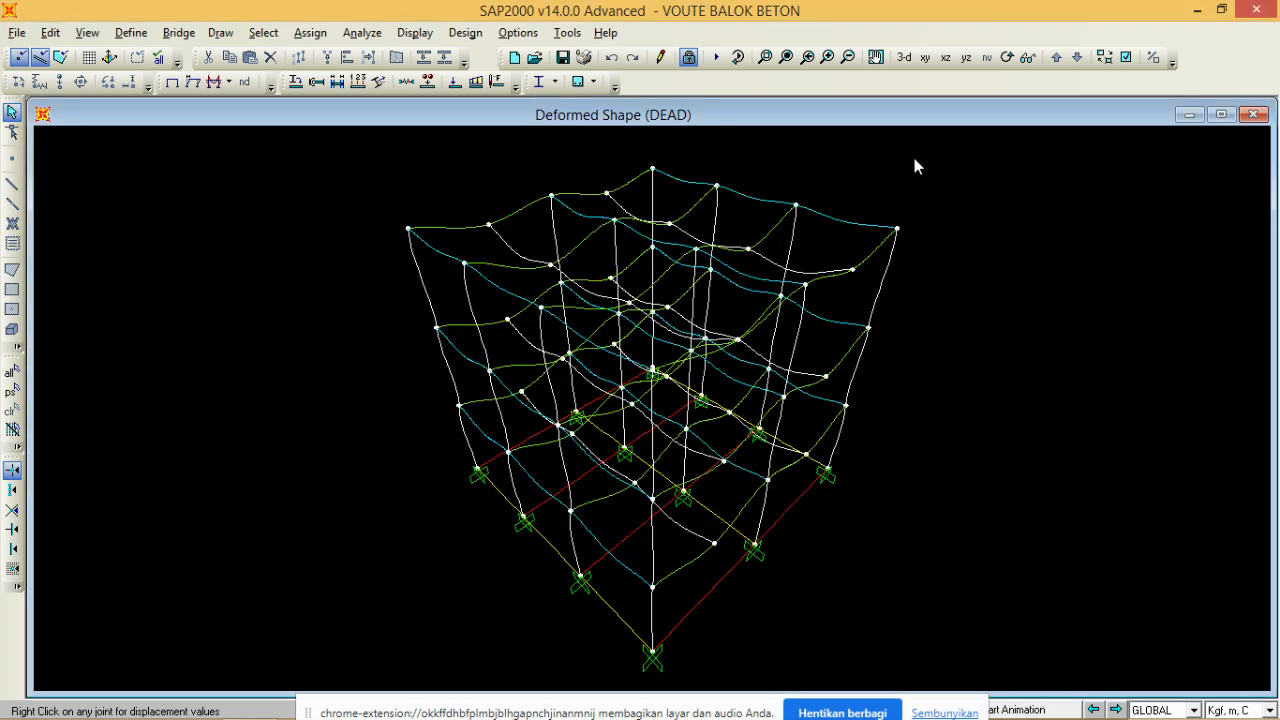
- Run the concrete frame design check, verify all members, and select the frames that fail
click(578, 82)
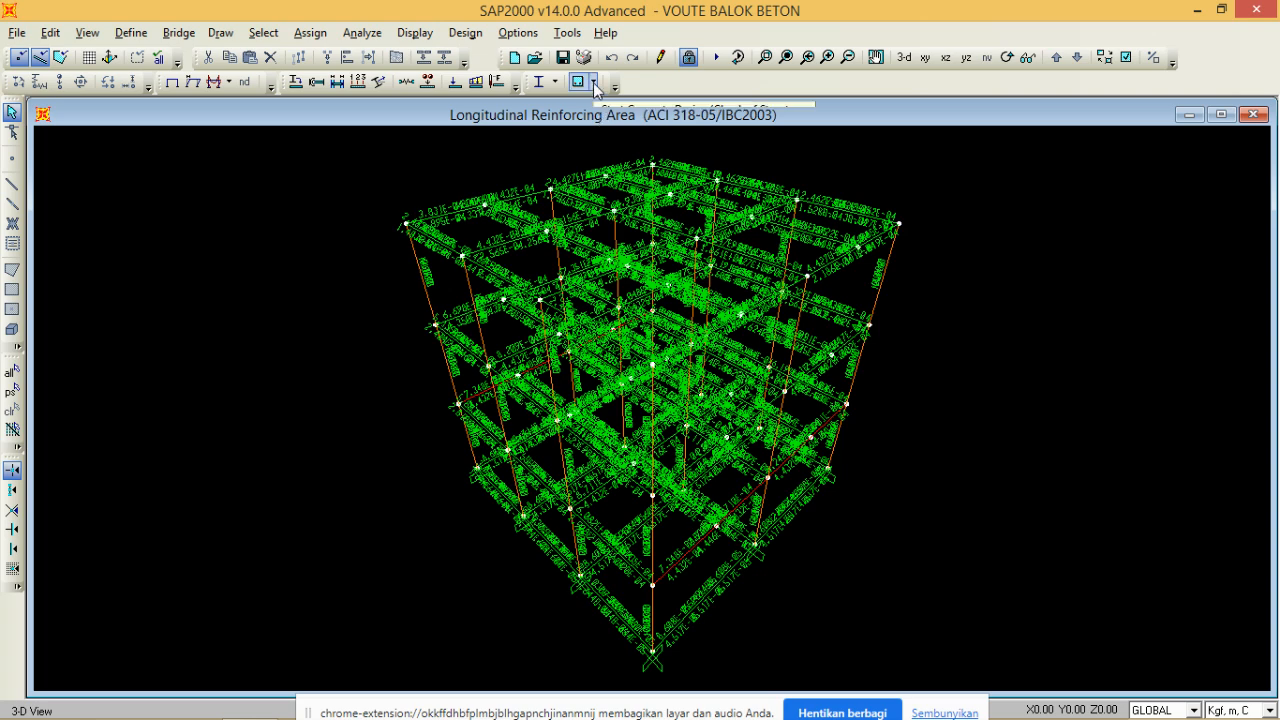
click(593, 82)
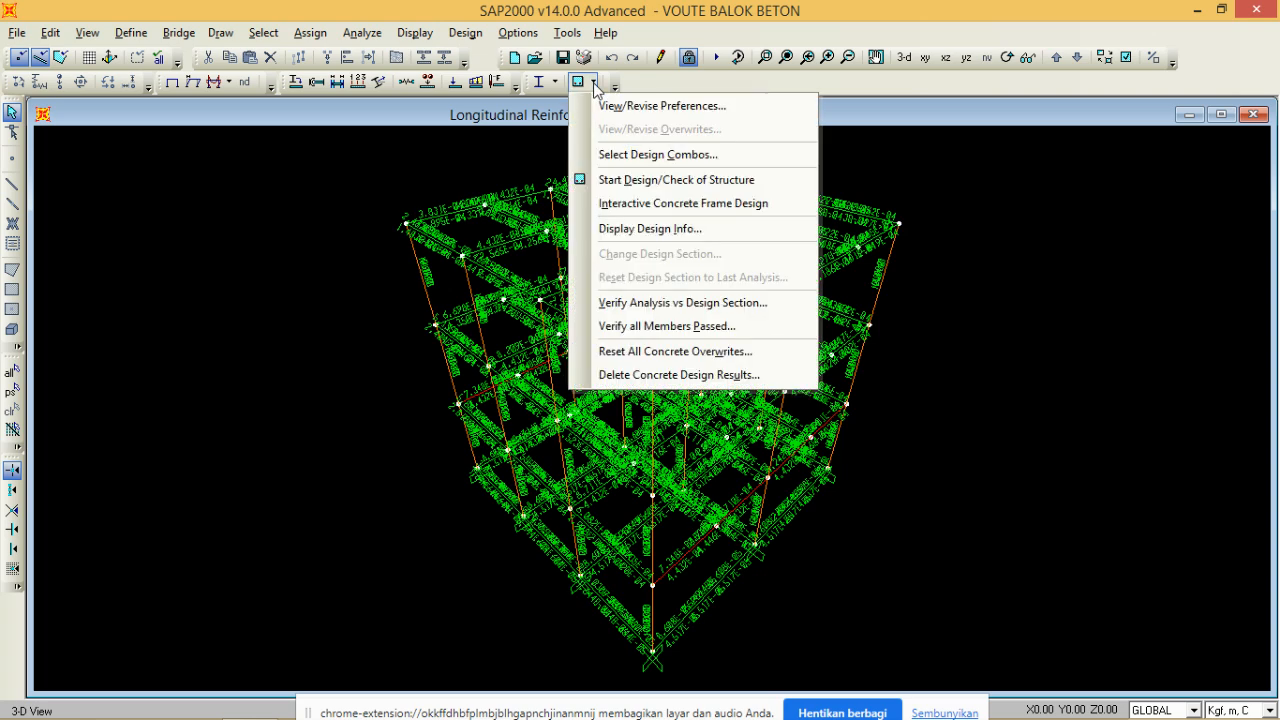
click(660, 327)
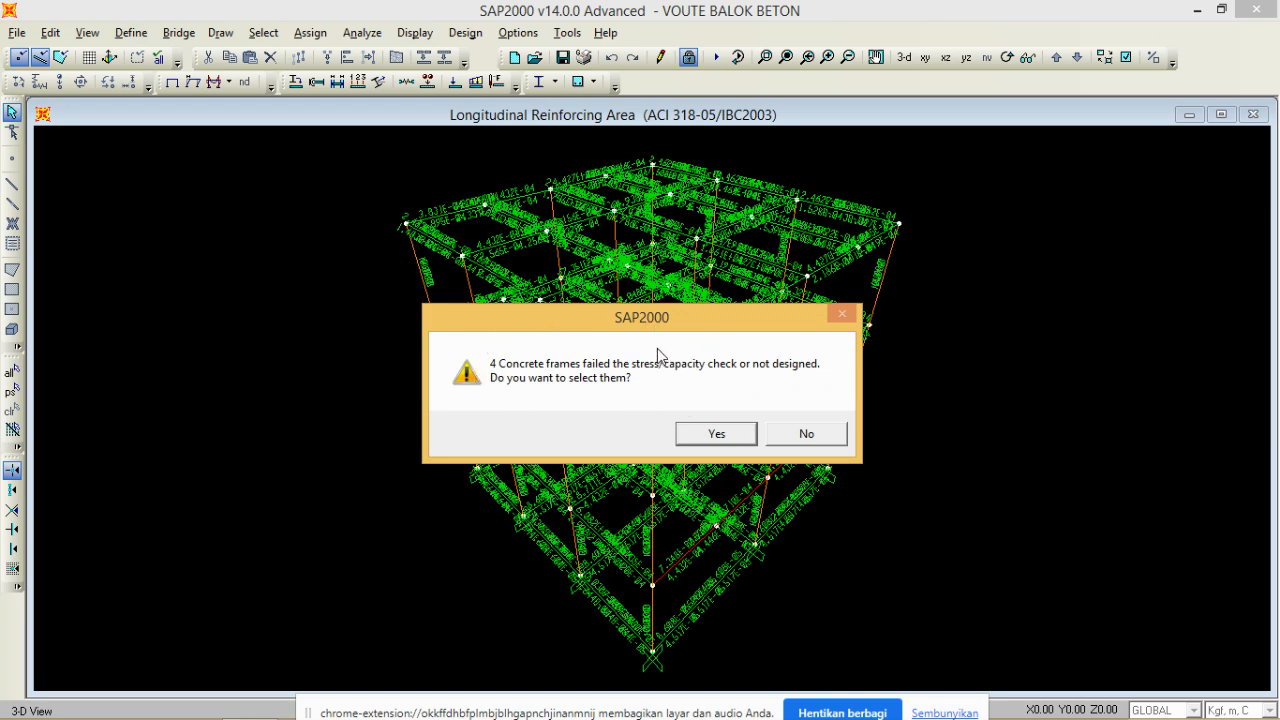
click(712, 436)
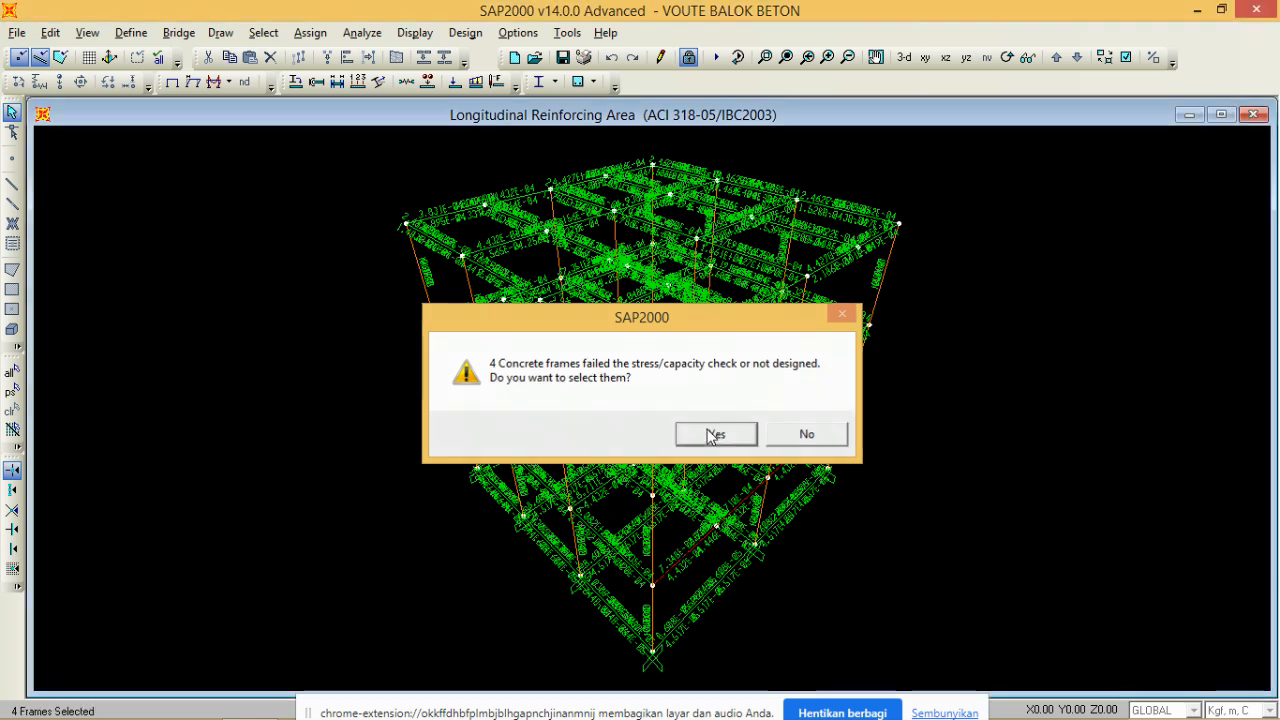
- Open the concrete beam design information for the edge beam at Y=12 in the Z=4 plan
click(925, 57)
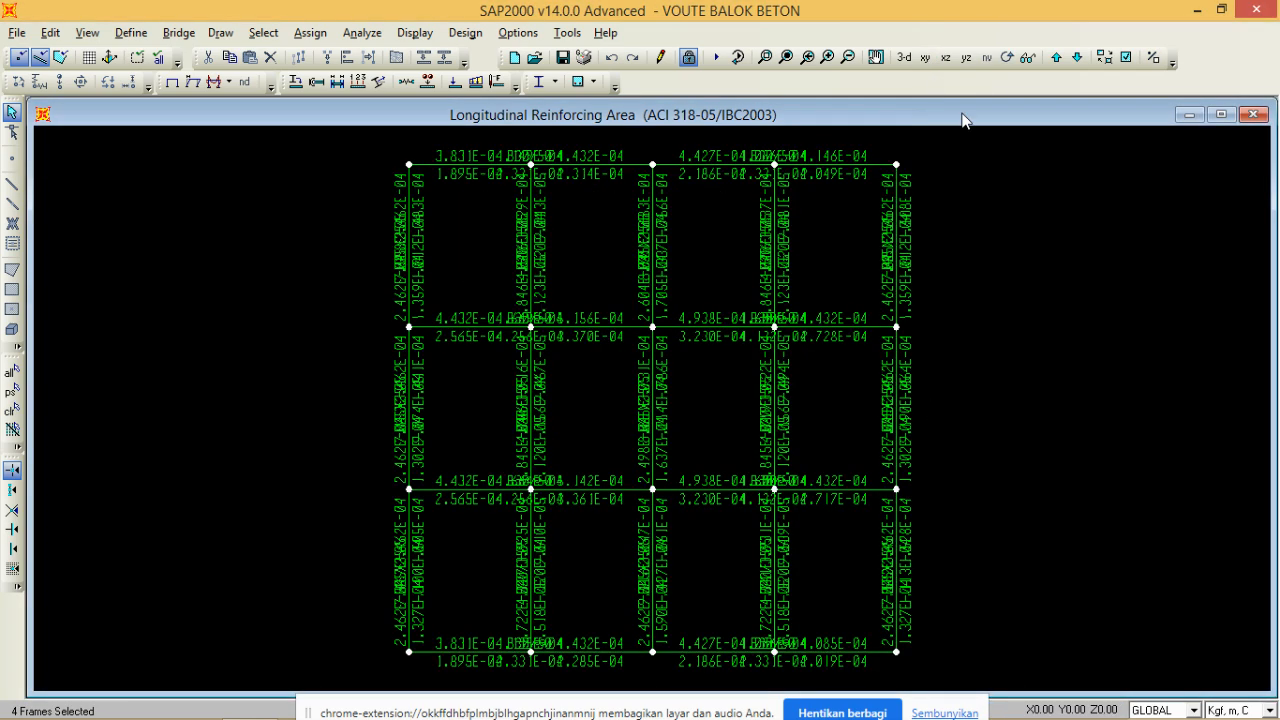
click(1056, 57)
click(1057, 59)
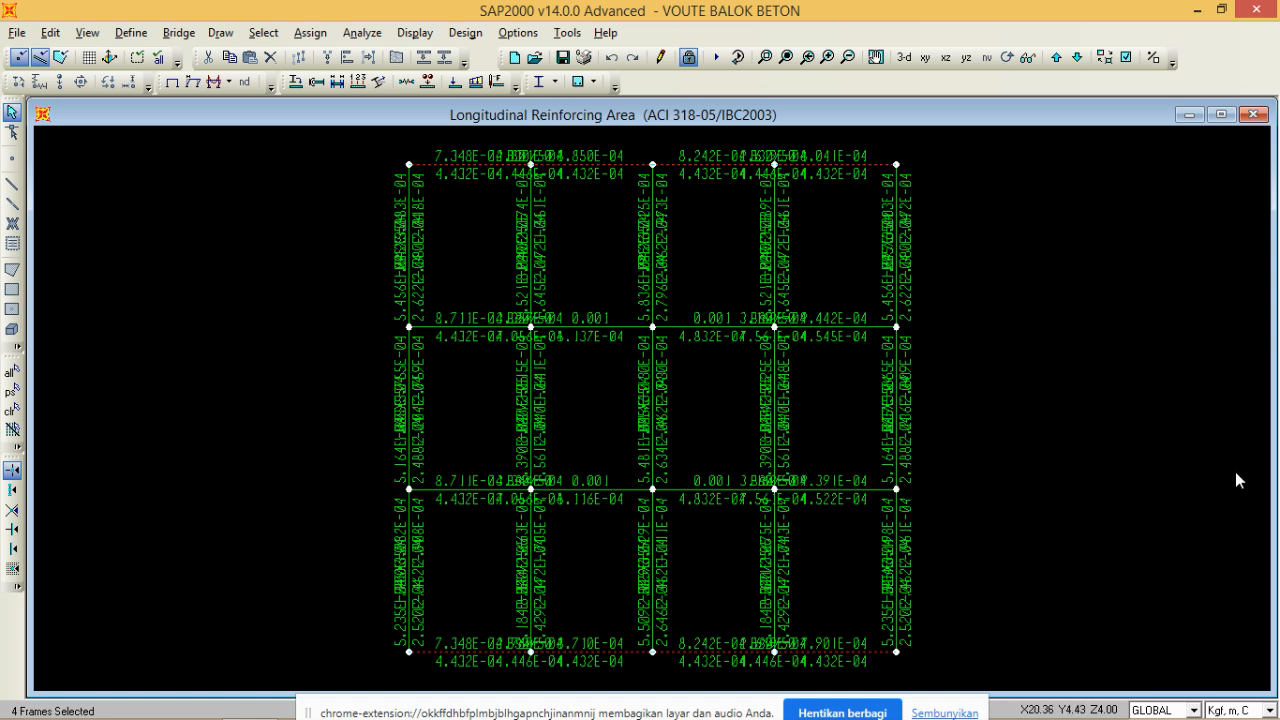
right_click(718, 164)
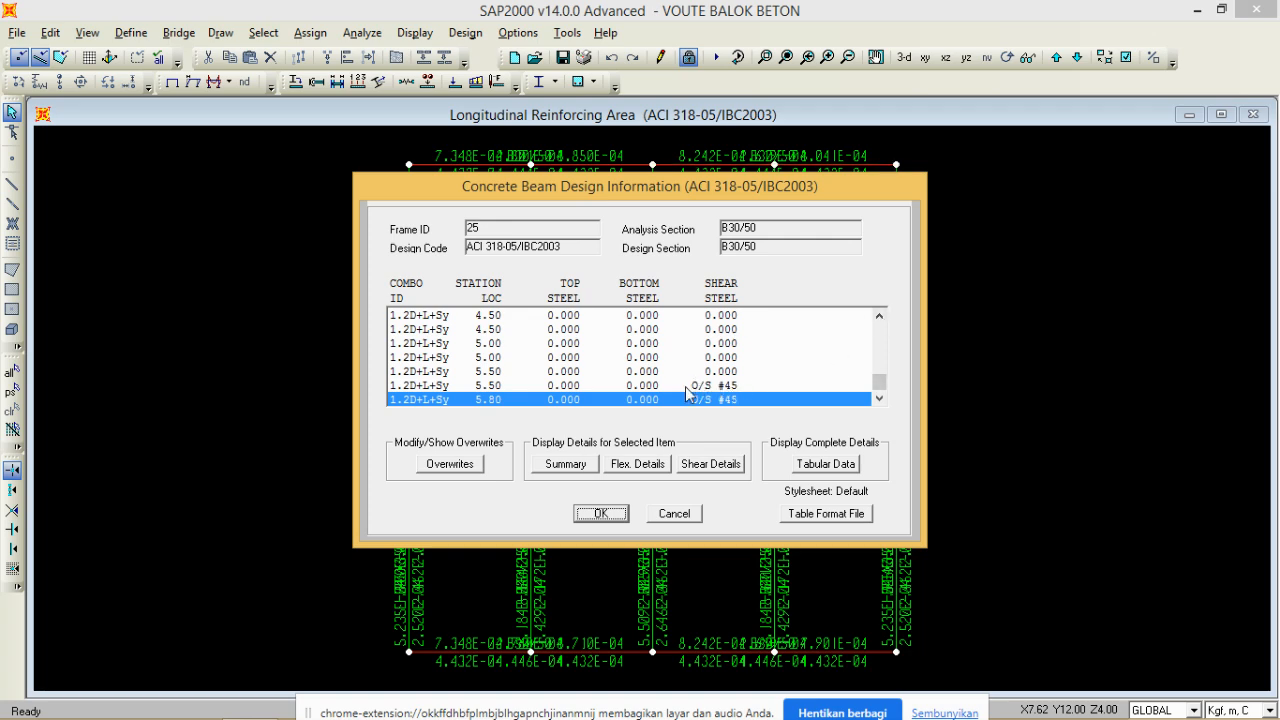
- Scroll through the beam's design results by combination and station
click(879, 316)
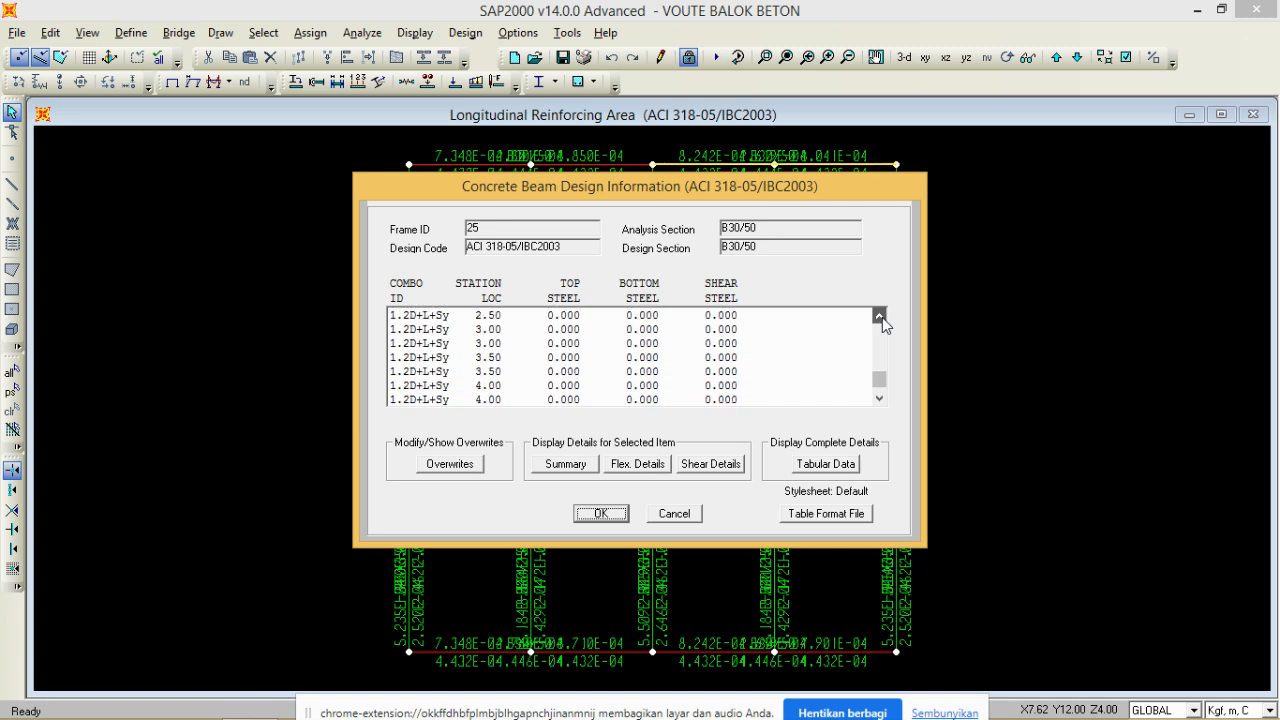
click(880, 317)
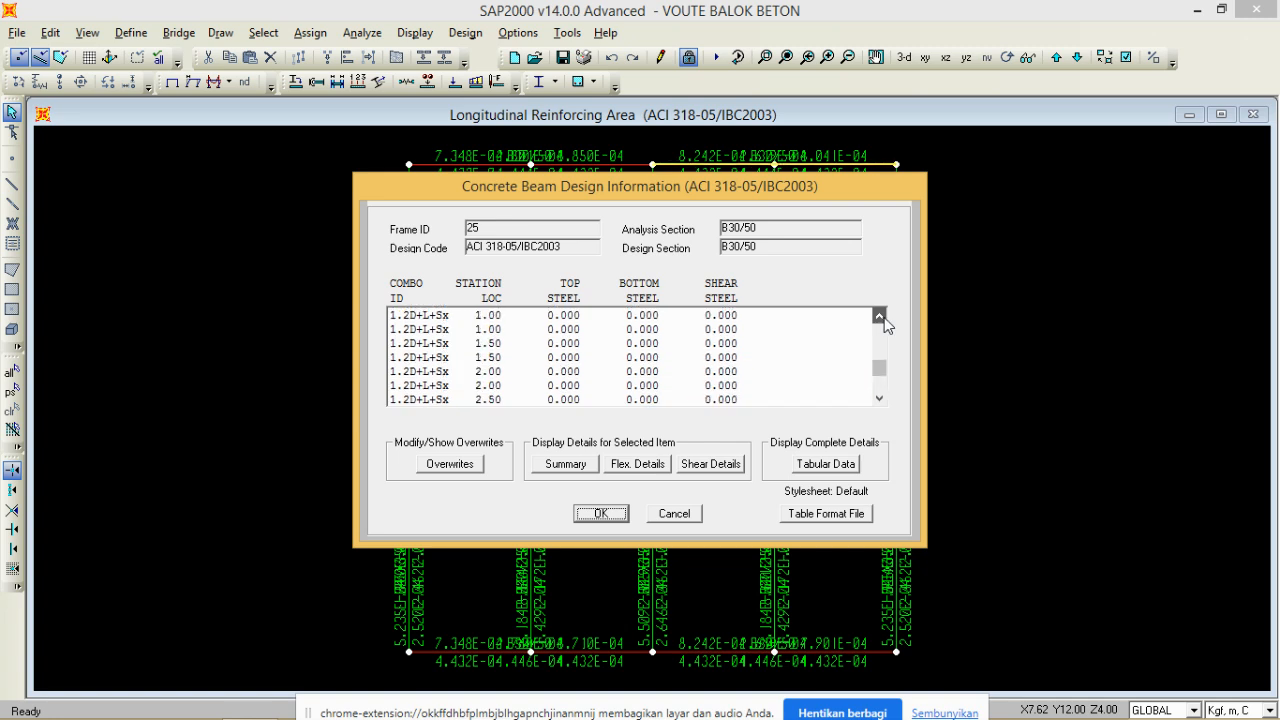
click(879, 316)
click(879, 398)
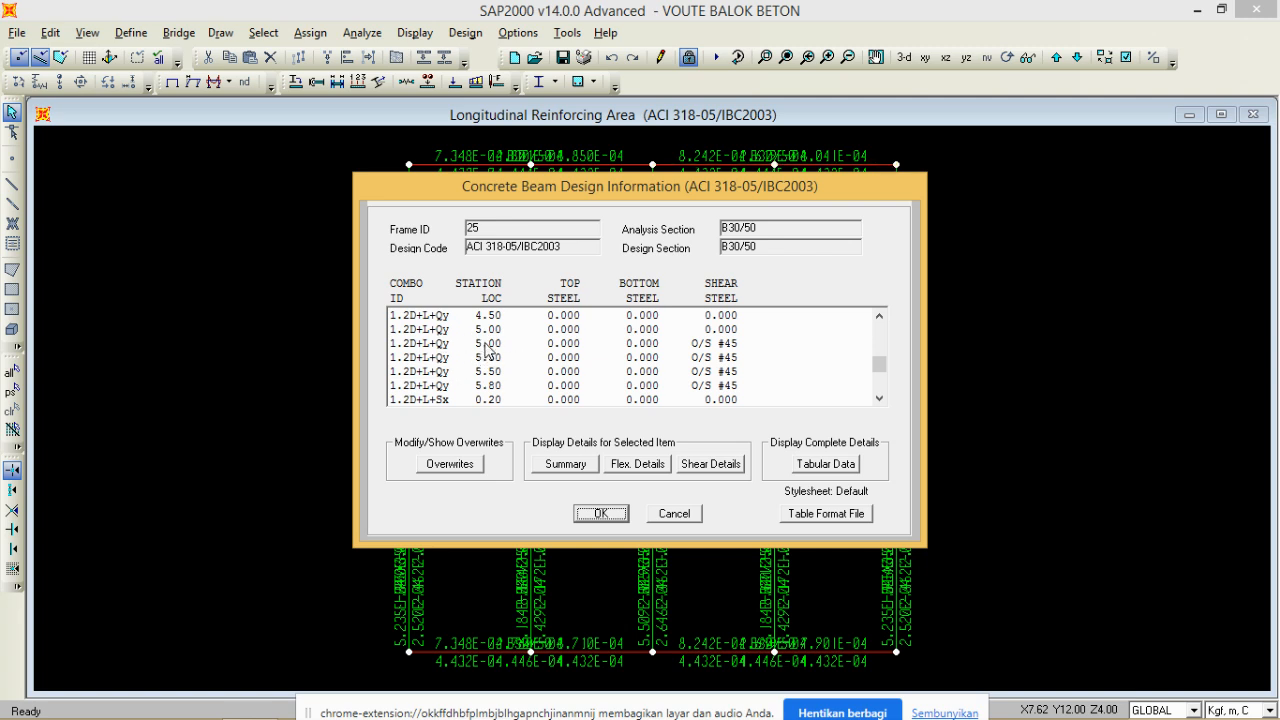
- Compare the 1.2D+L+Qy rows at stations 5.00 to 5.80, then close the design information dialog
click(485, 344)
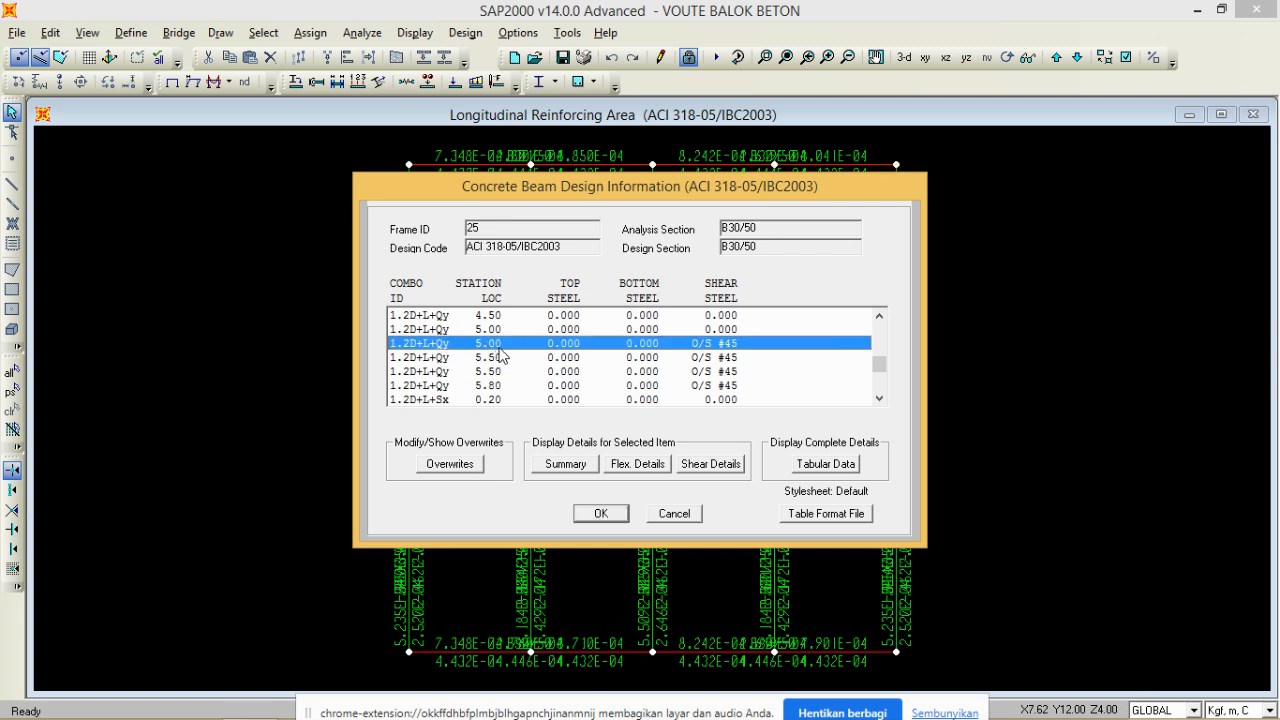
click(477, 389)
click(490, 330)
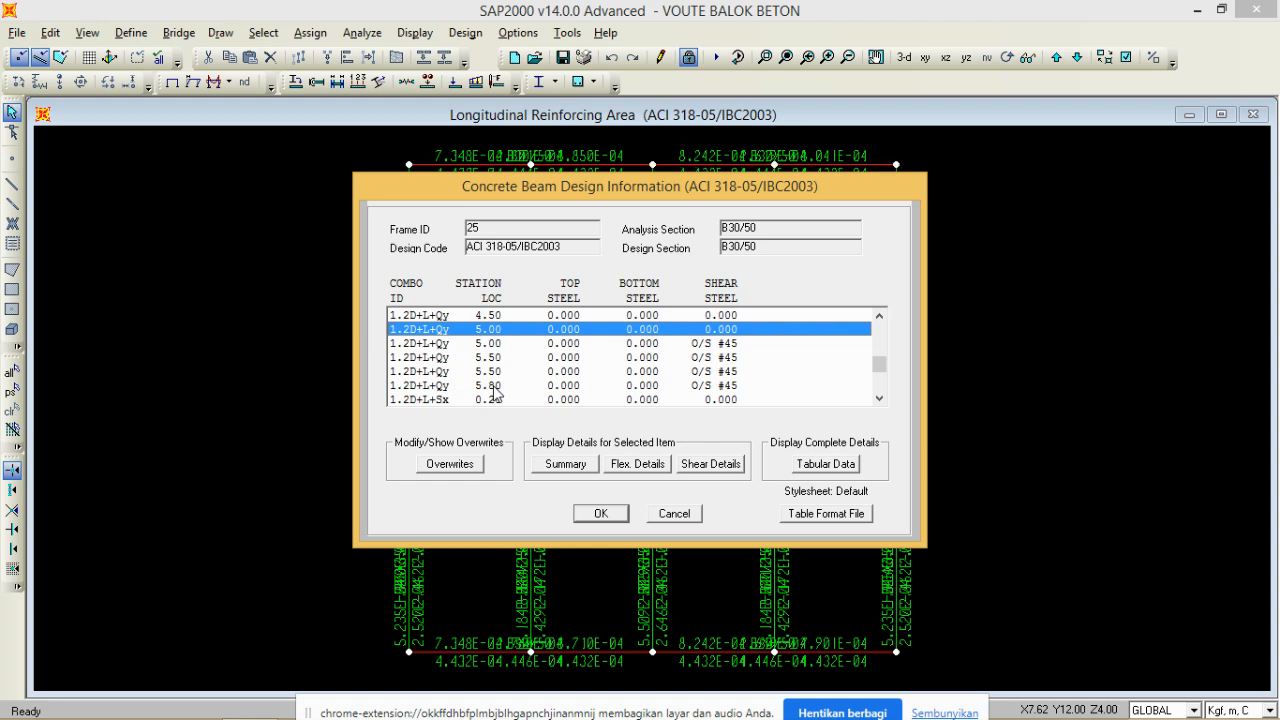
click(493, 387)
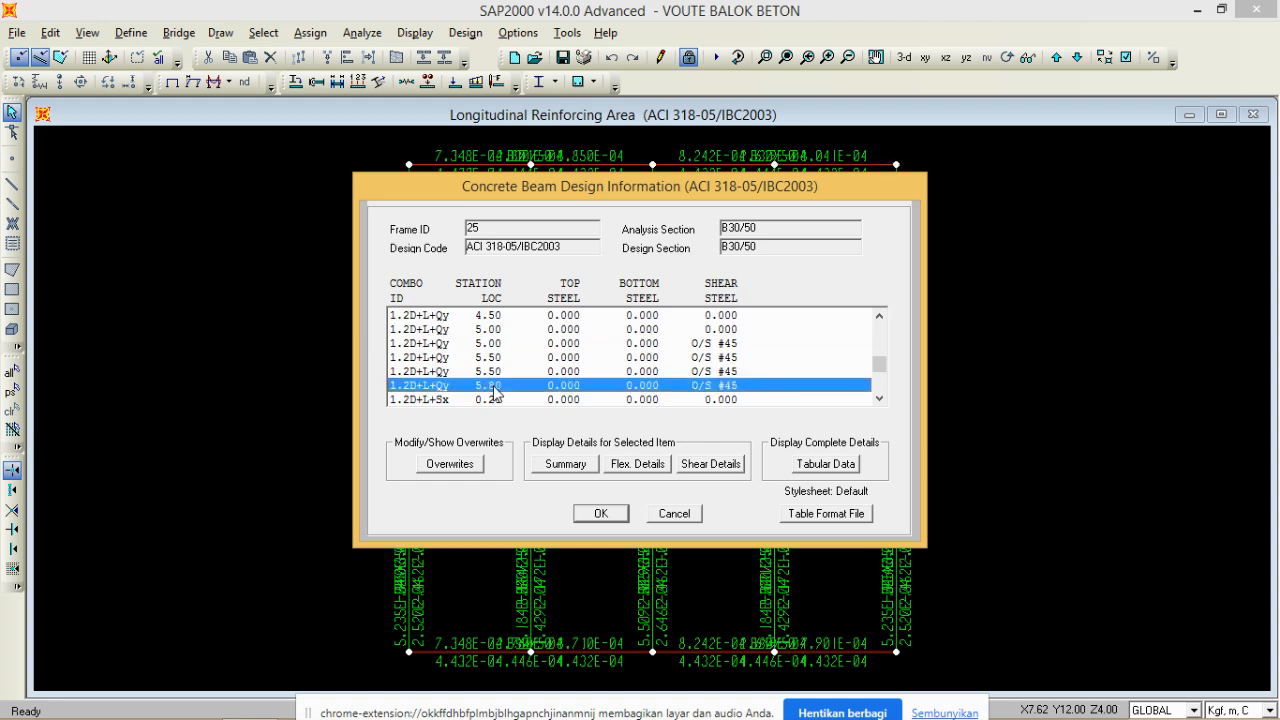
click(497, 331)
click(497, 387)
click(497, 333)
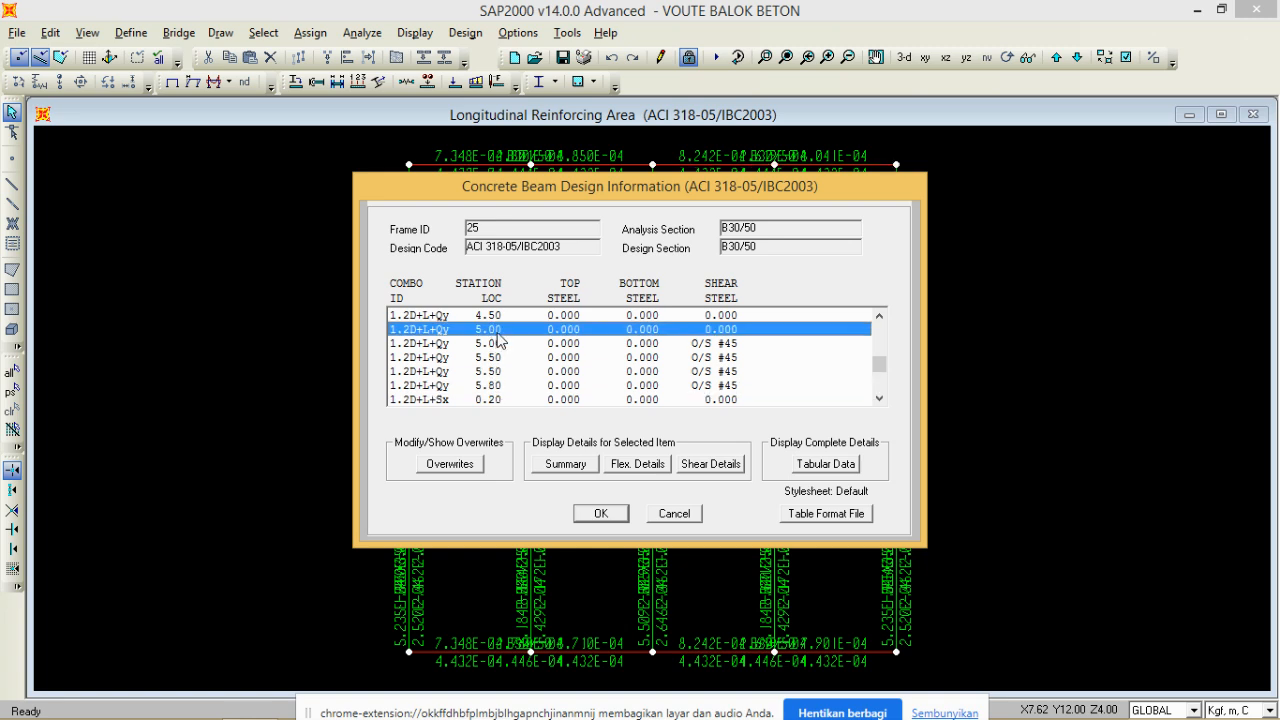
click(497, 386)
click(497, 331)
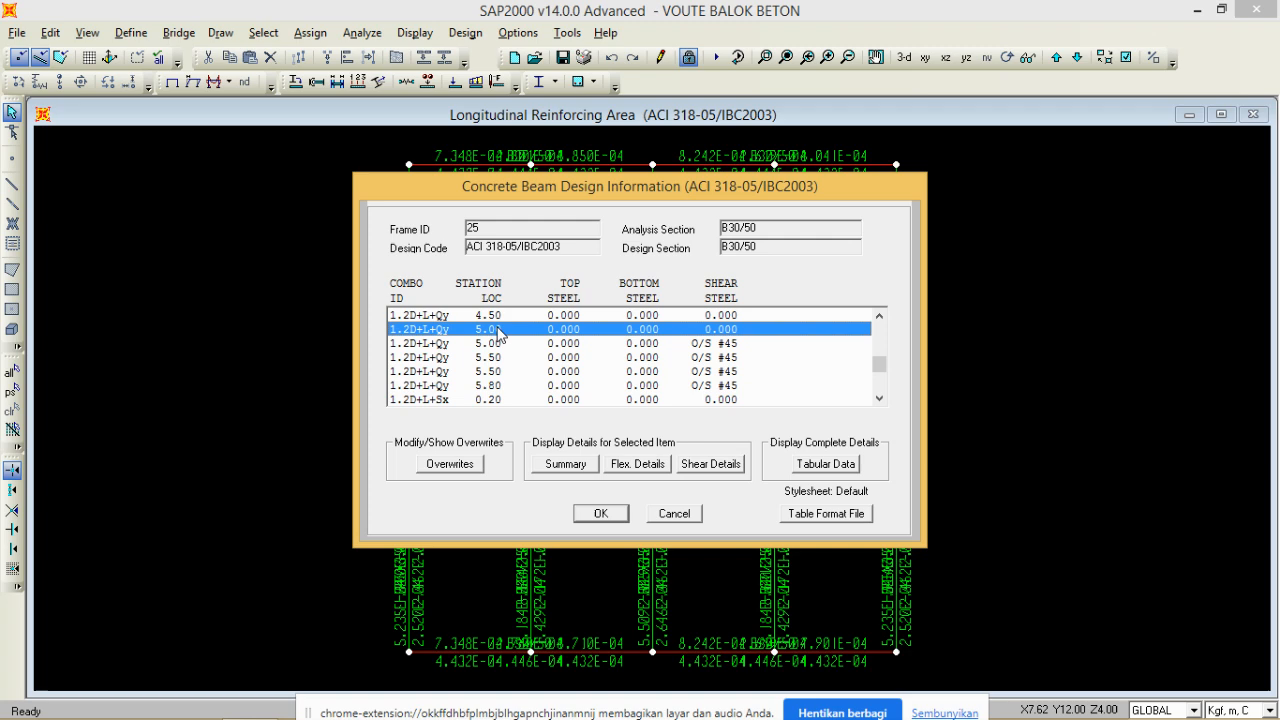
click(497, 387)
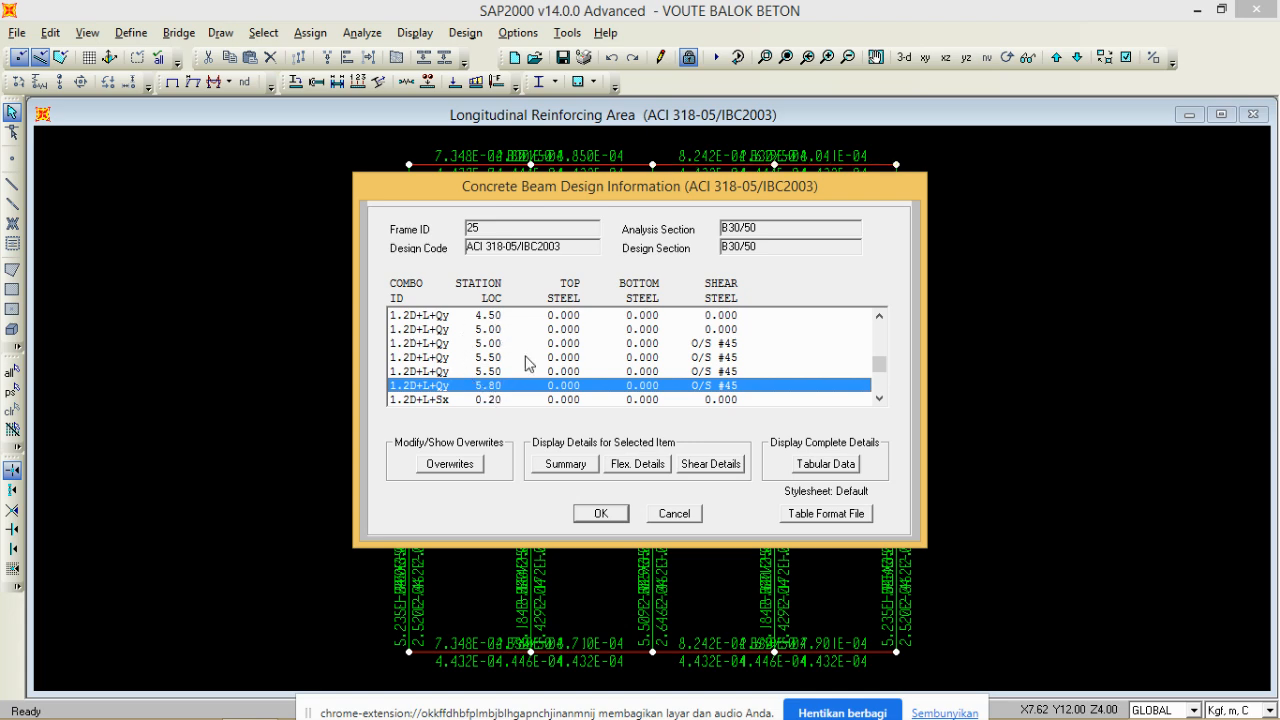
click(670, 514)
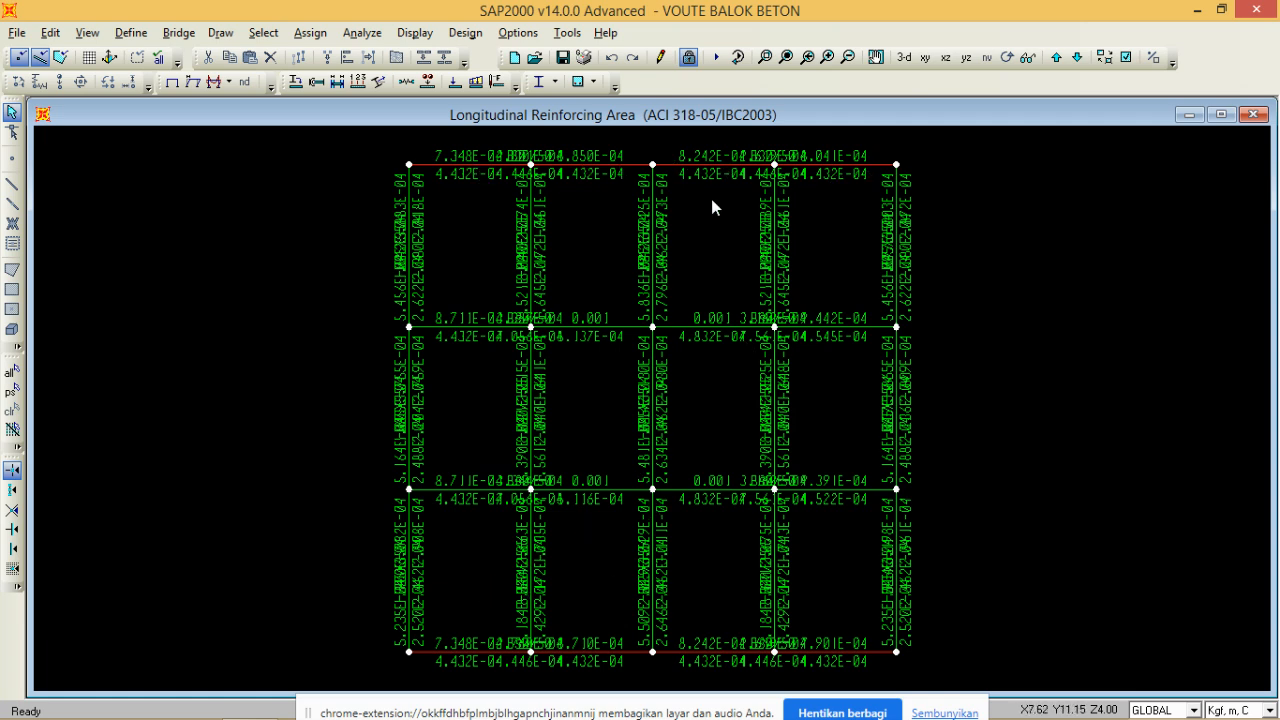
- Show the undeformed model in the X-Z elevation at Y=0
click(173, 84)
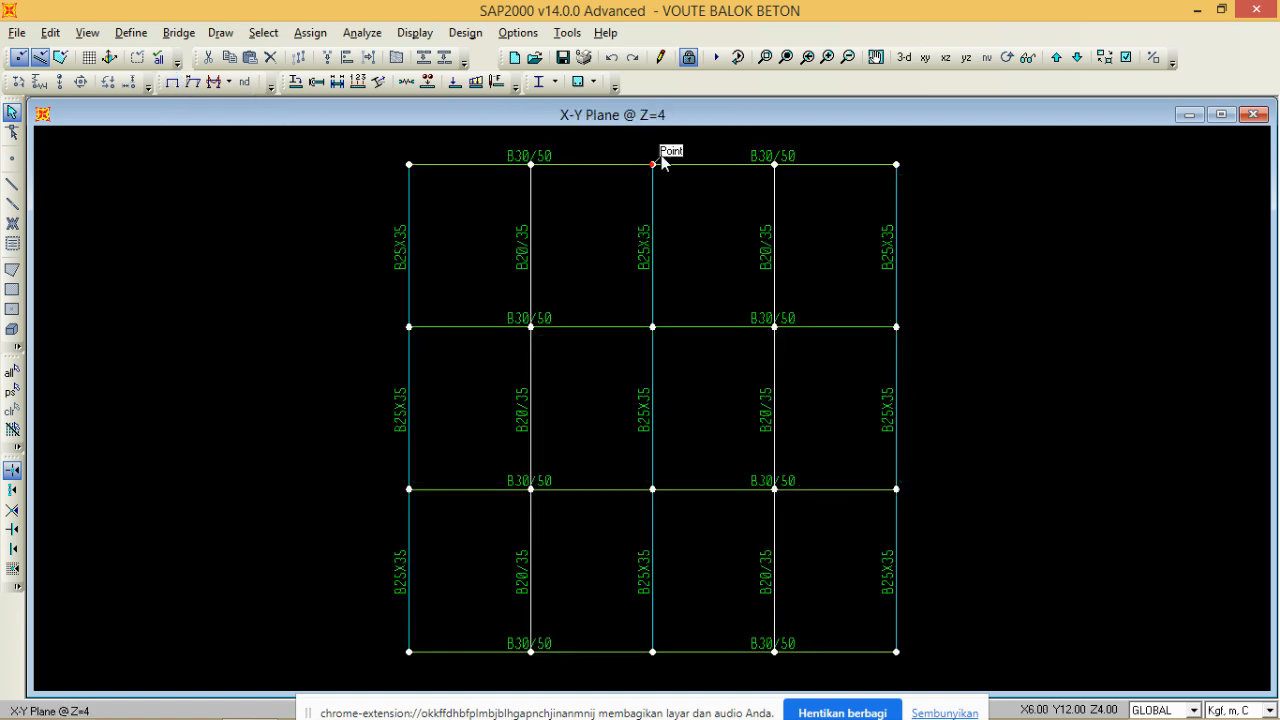
click(945, 58)
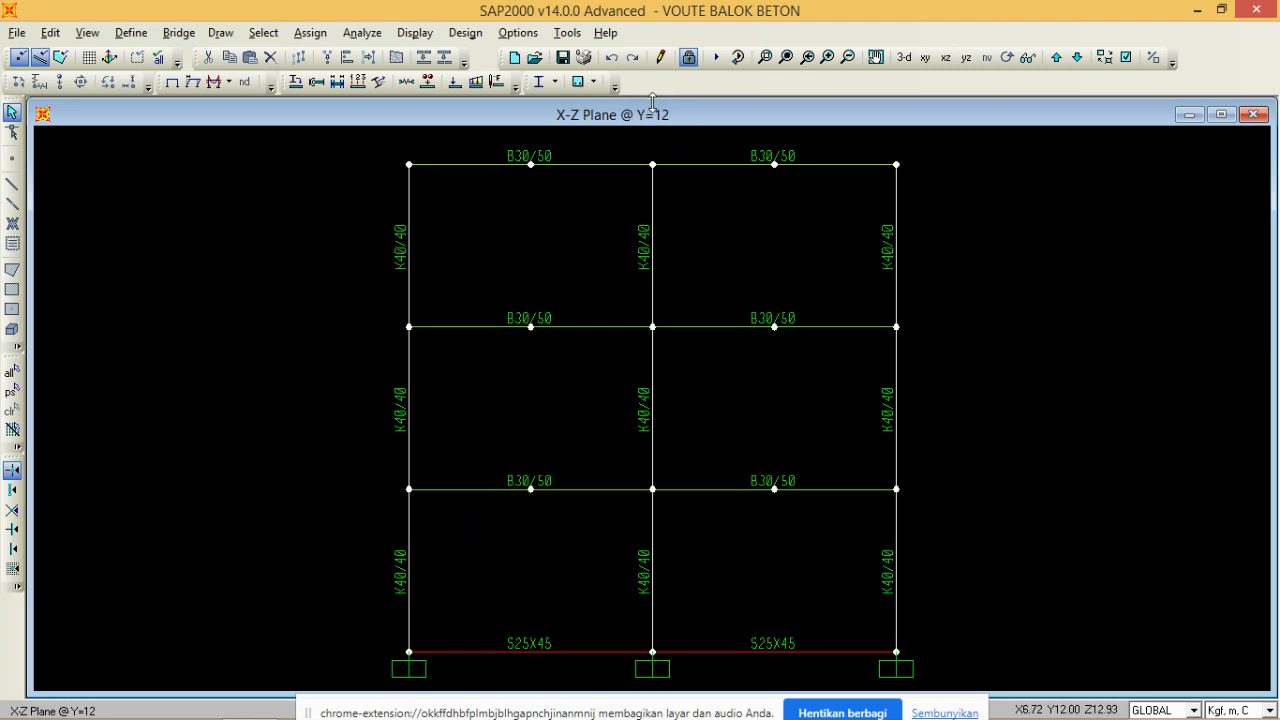
click(1057, 58)
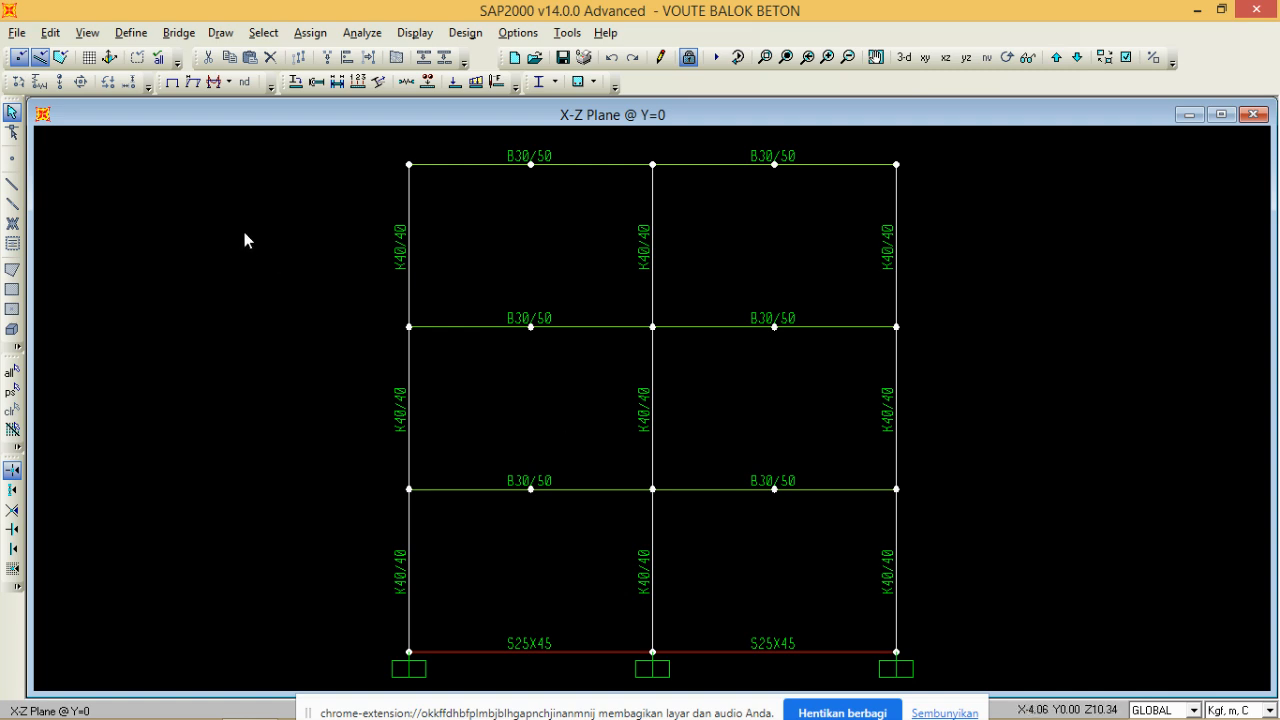
- Unlock the model for editing and open the frame section properties list
click(689, 57)
click(691, 443)
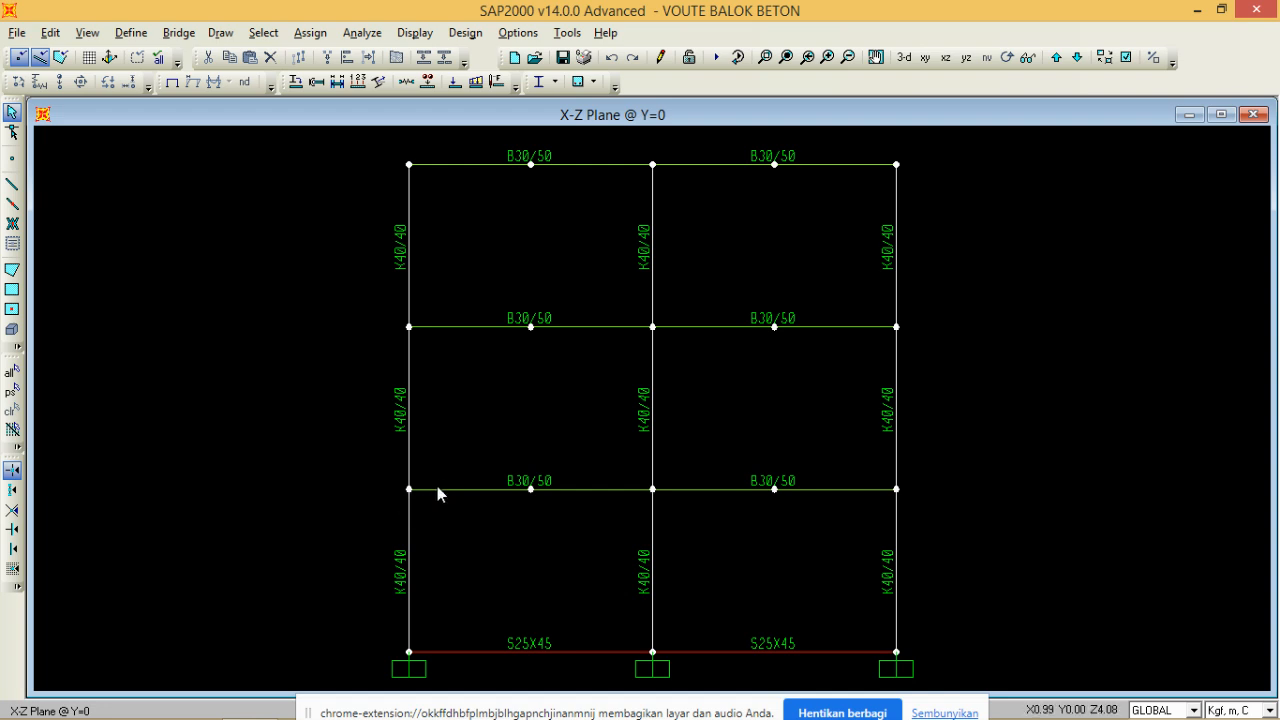
click(130, 33)
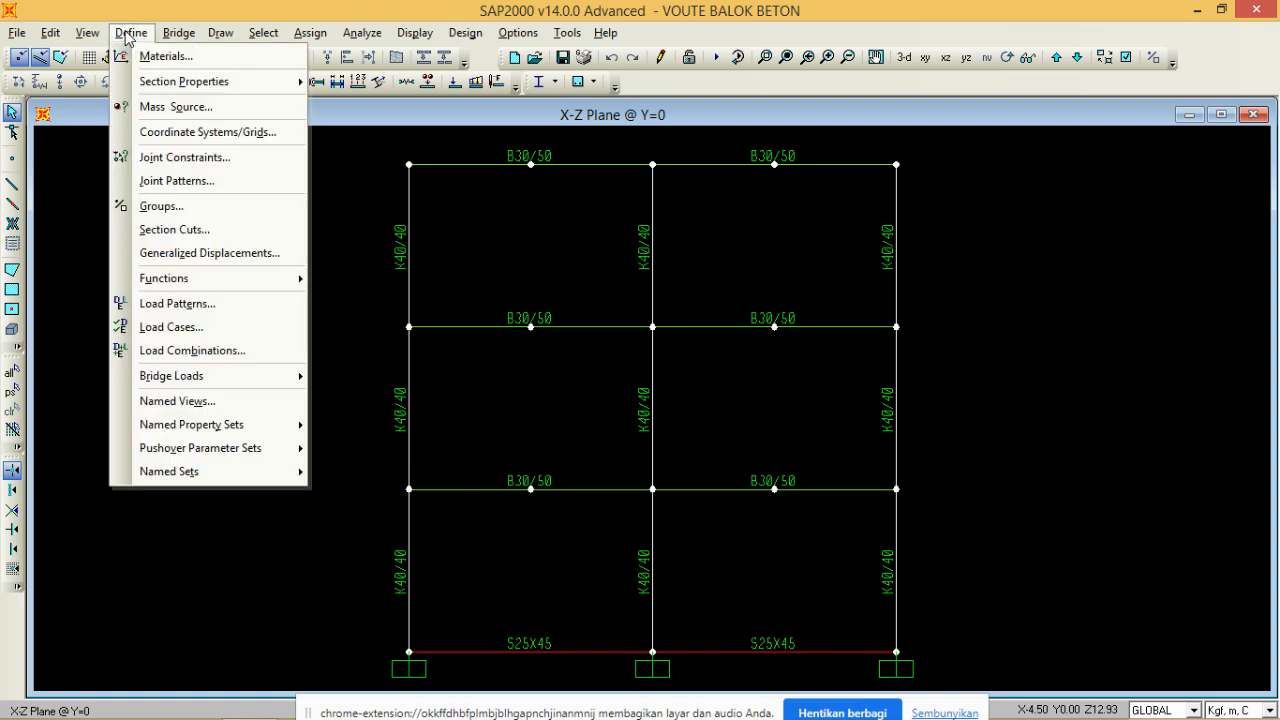
mouse_move(164, 84)
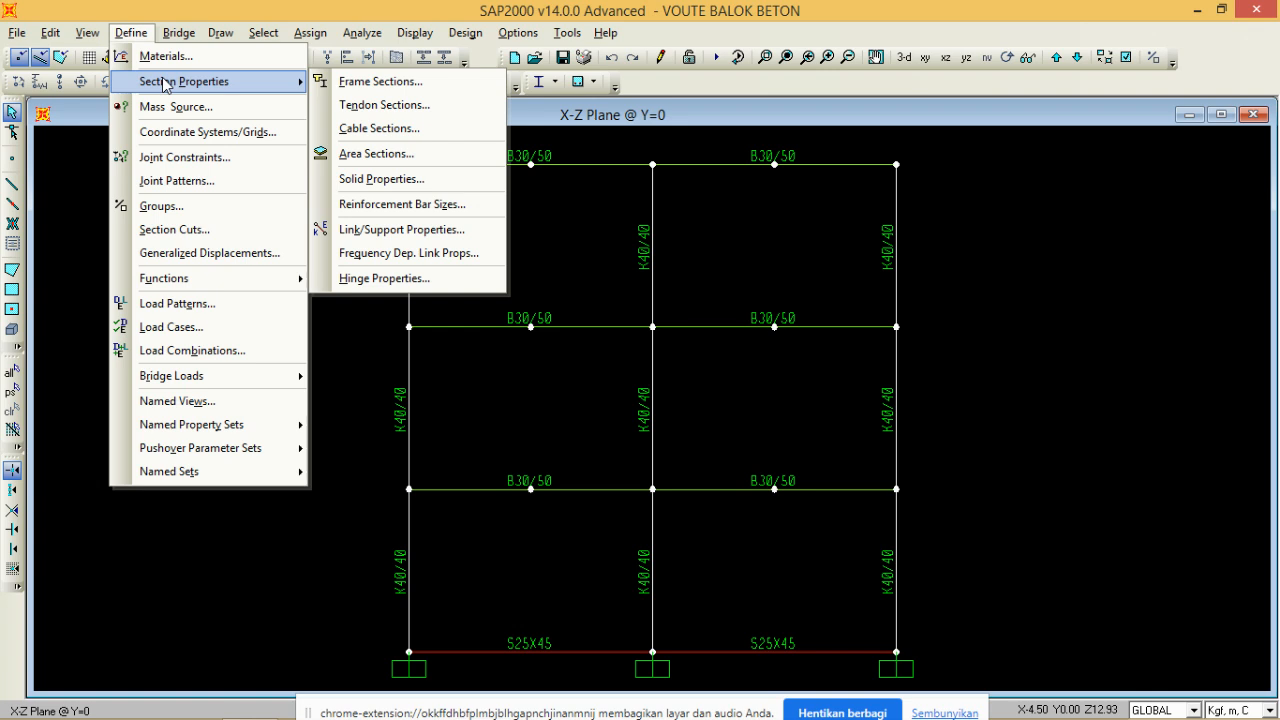
click(345, 82)
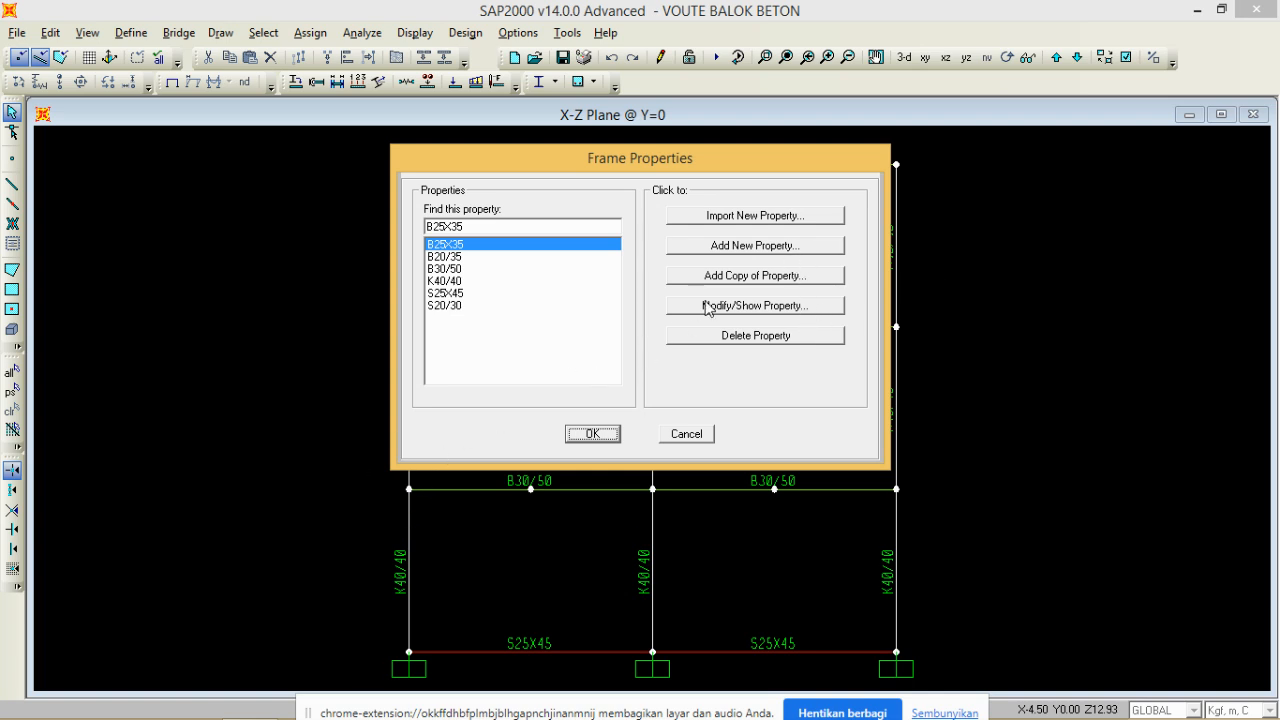
click(744, 247)
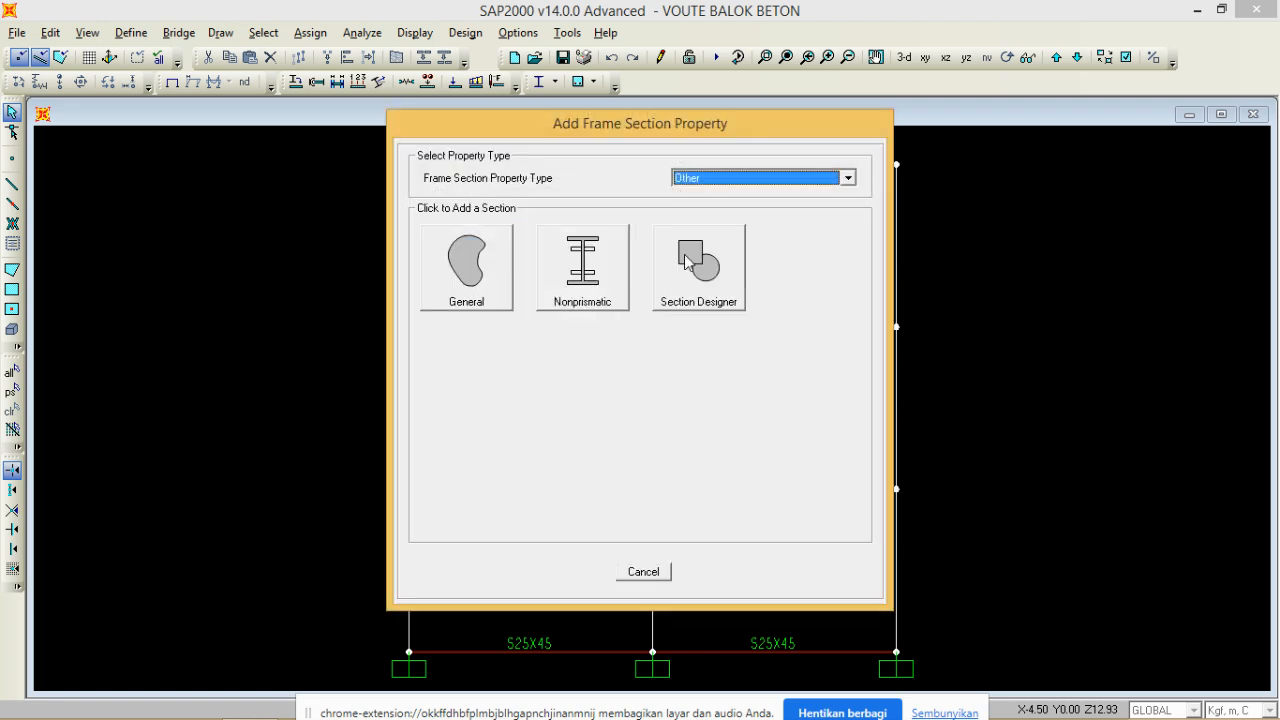
click(848, 178)
scroll(737, 215, up, 1)
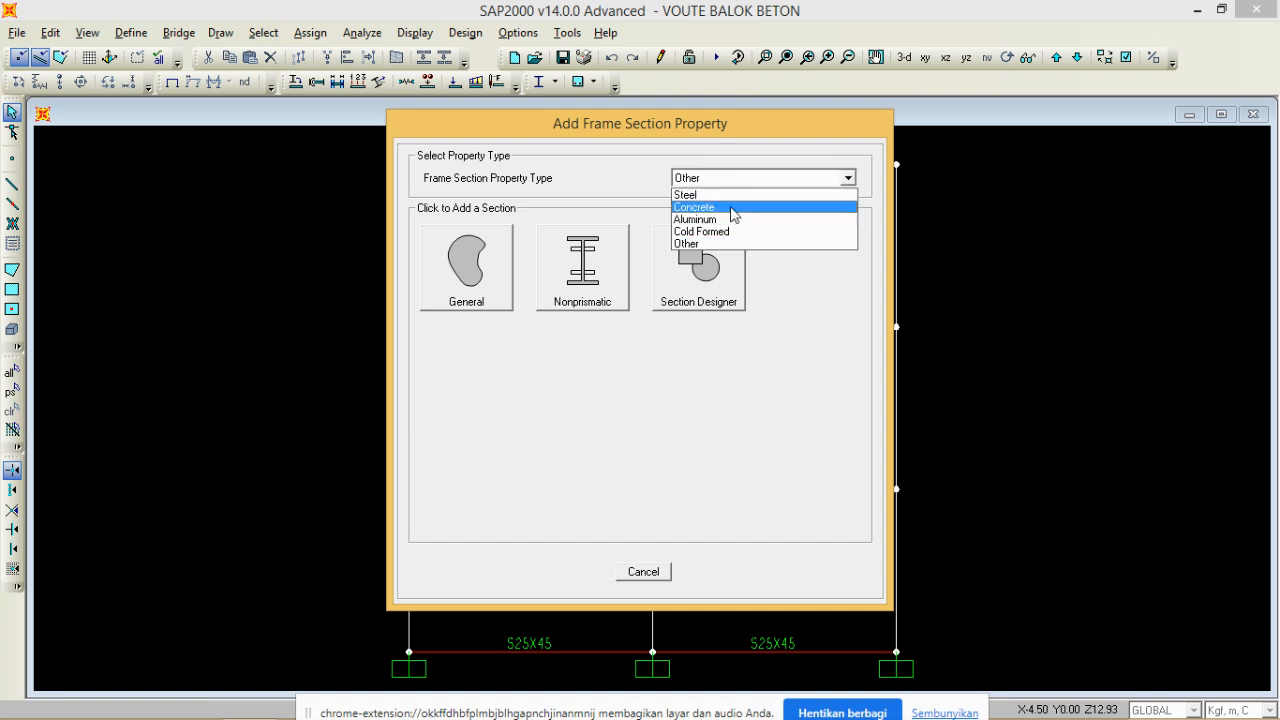
click(740, 205)
click(478, 270)
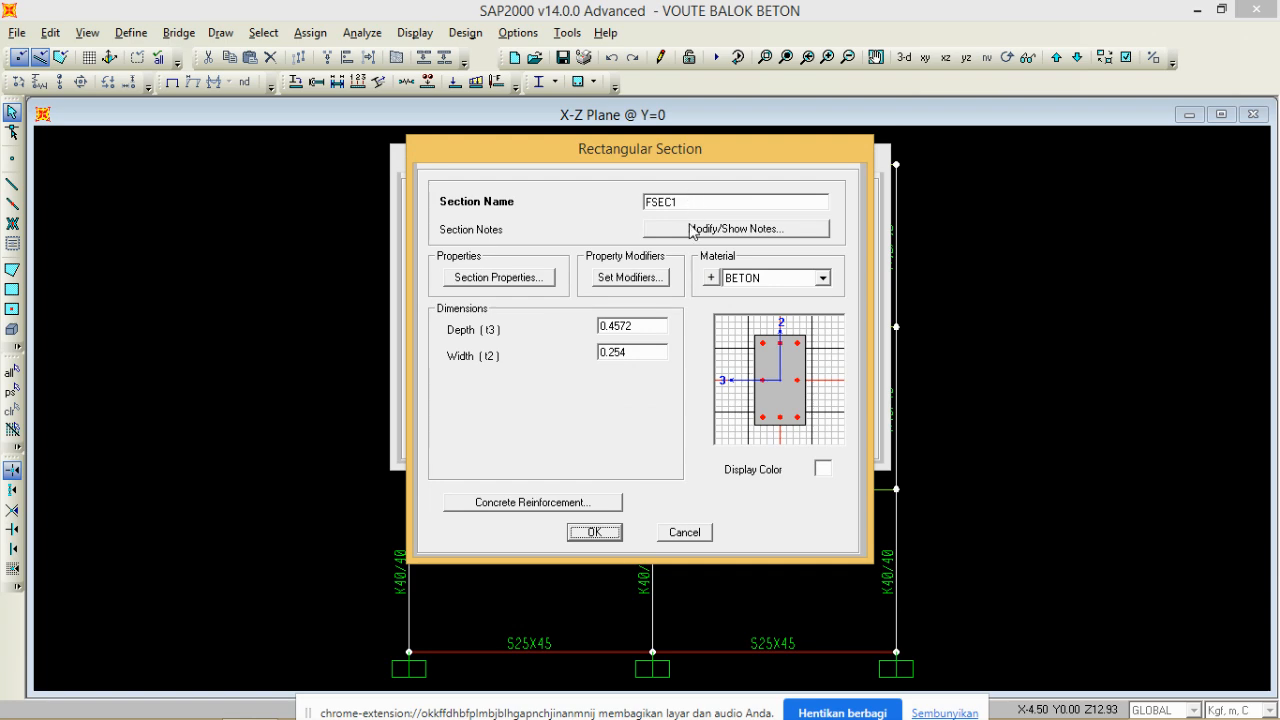
click(700, 533)
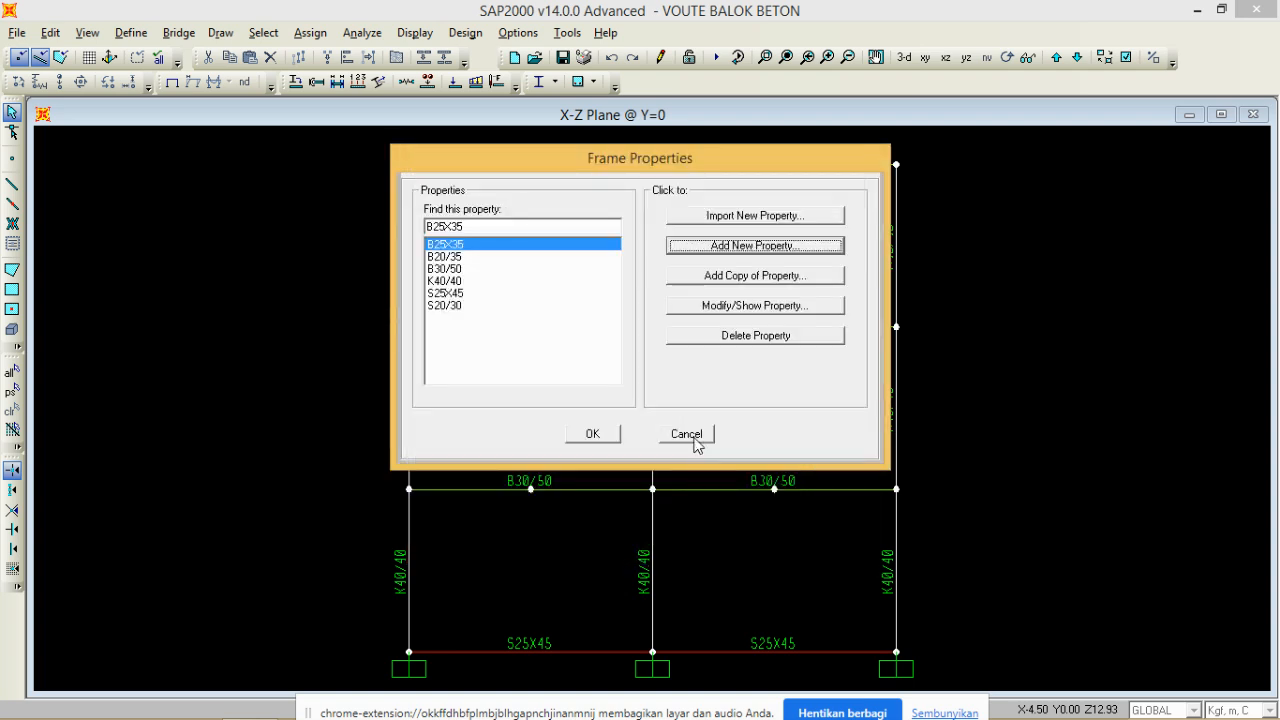
- Copy the B30/50 section as a new section named B35/60 with a depth of 0.6 m
click(443, 269)
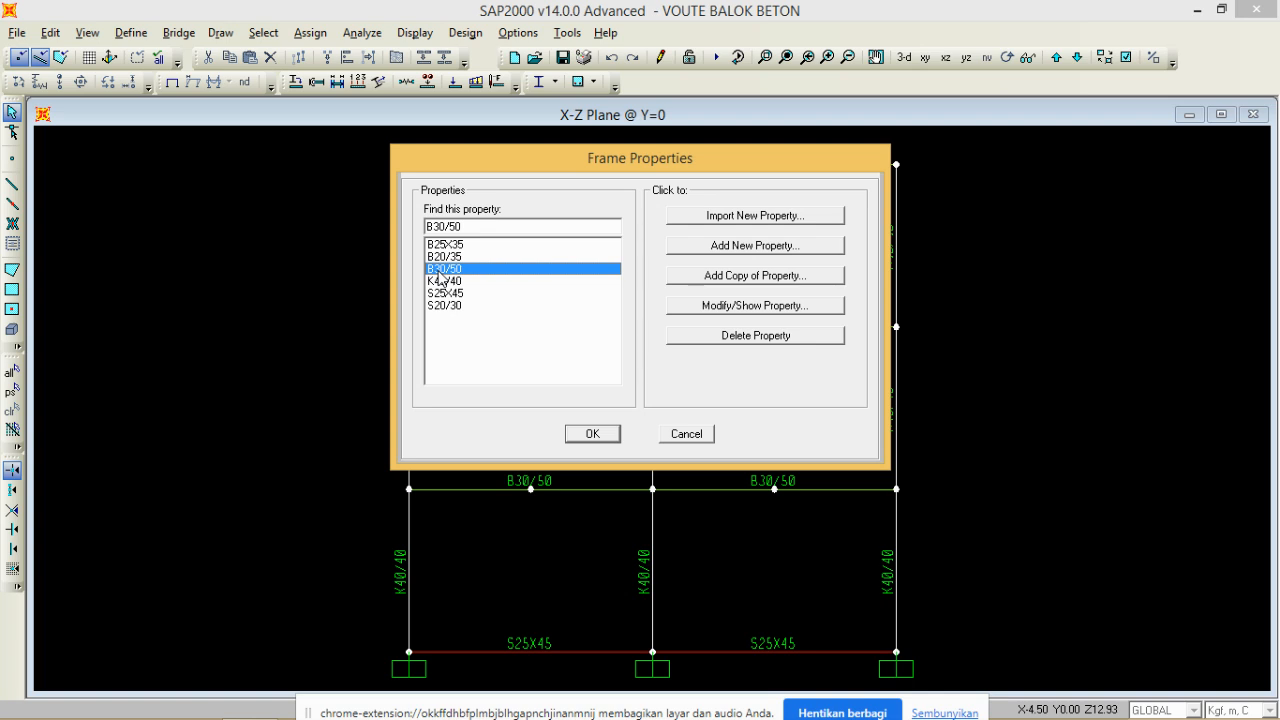
click(733, 278)
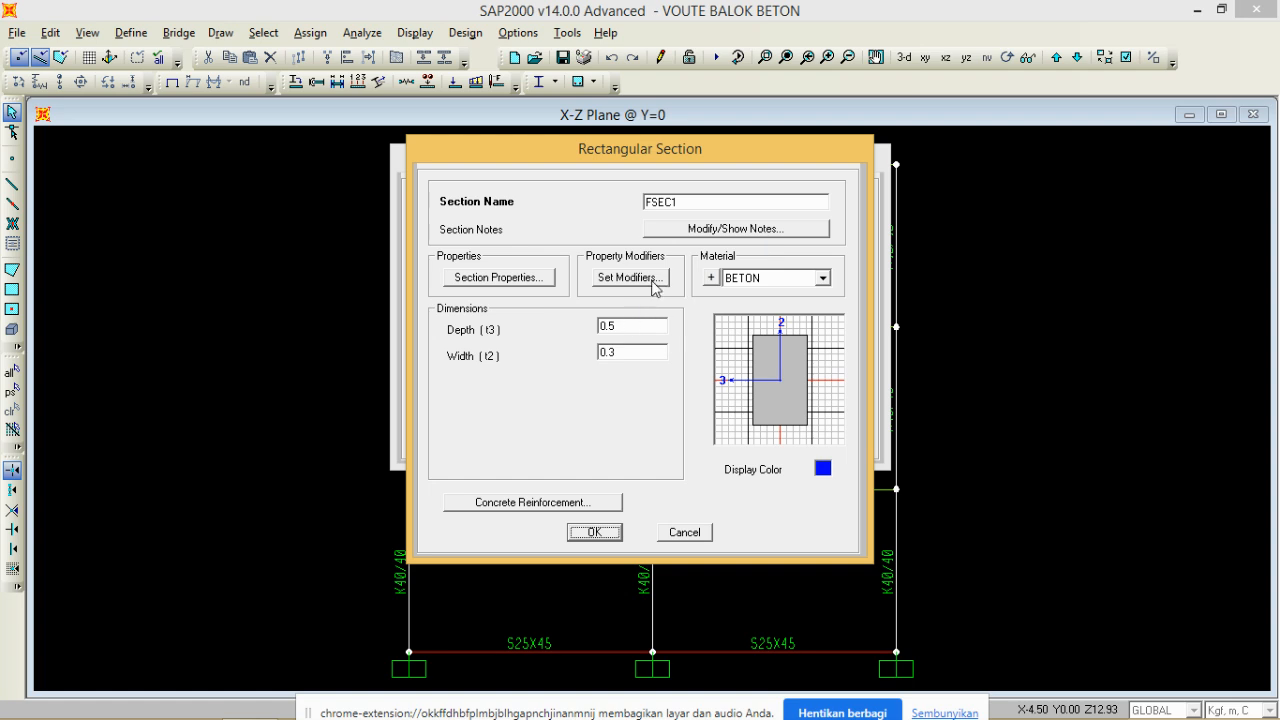
drag(686, 202, 611, 208)
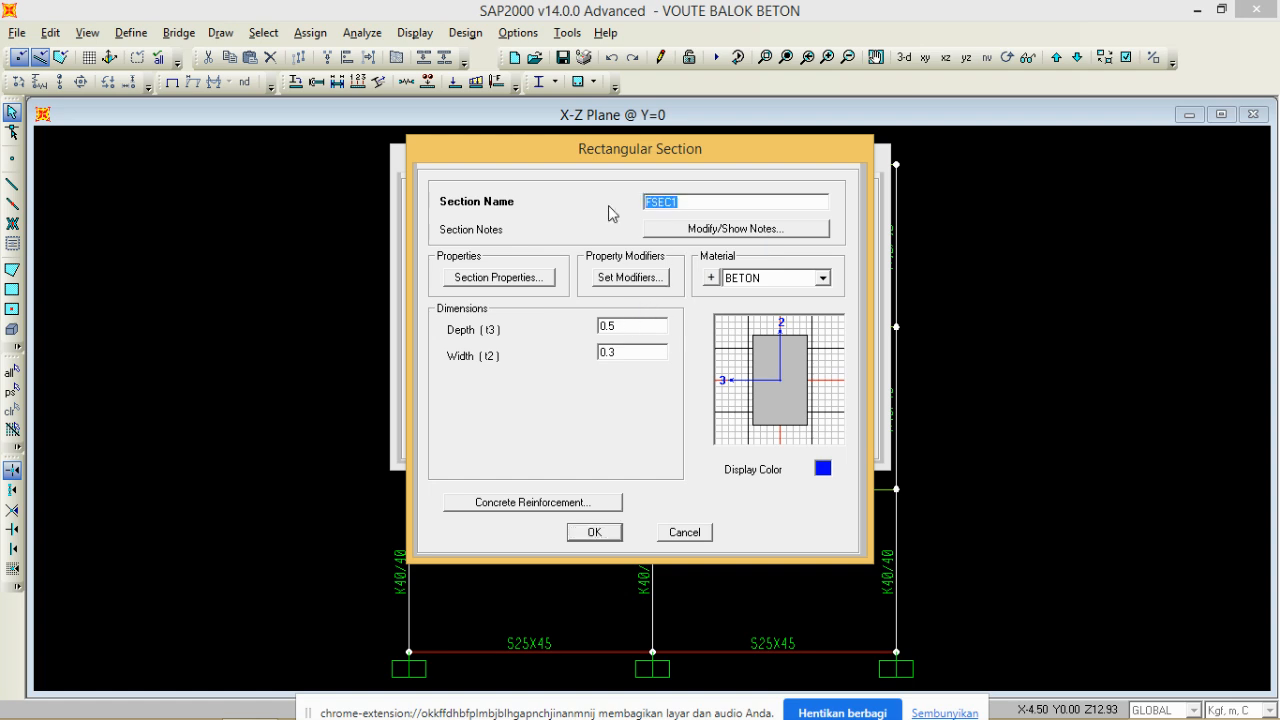
text(B35/60)
double_click(618, 325)
text(0)
- Review the new section's stiffness modifiers and concrete reinforcement data
click(646, 282)
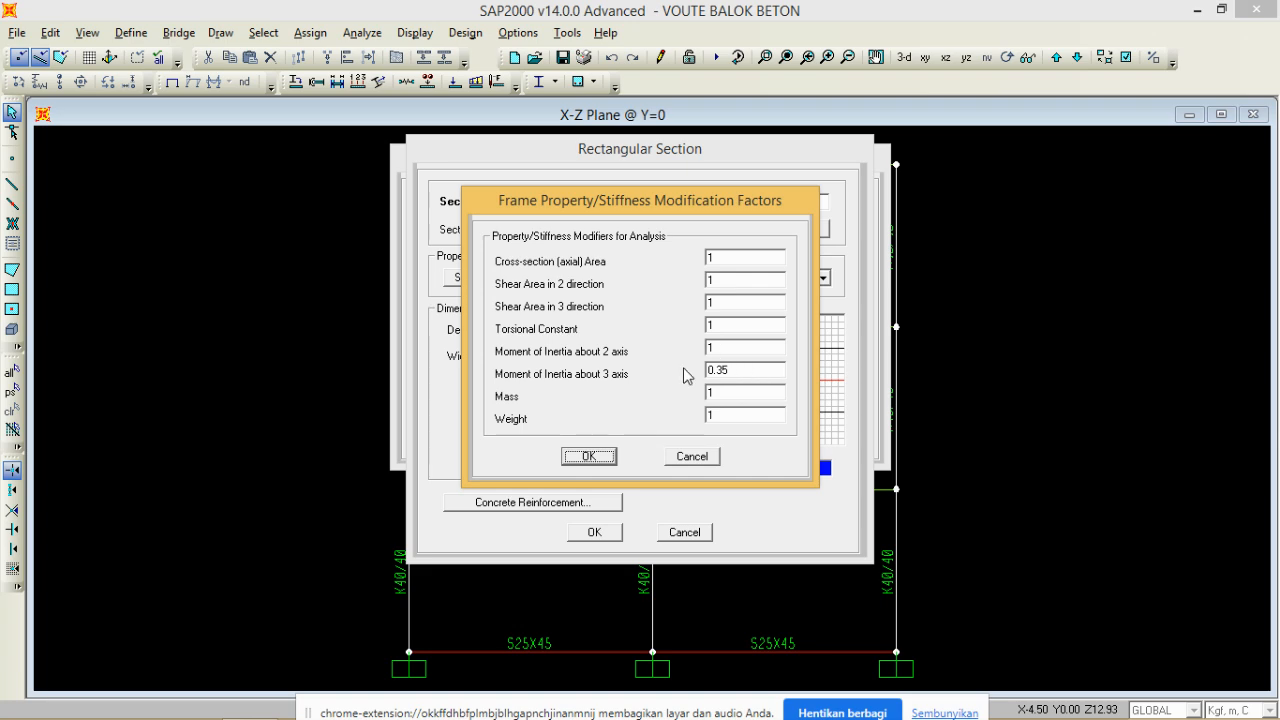
click(698, 460)
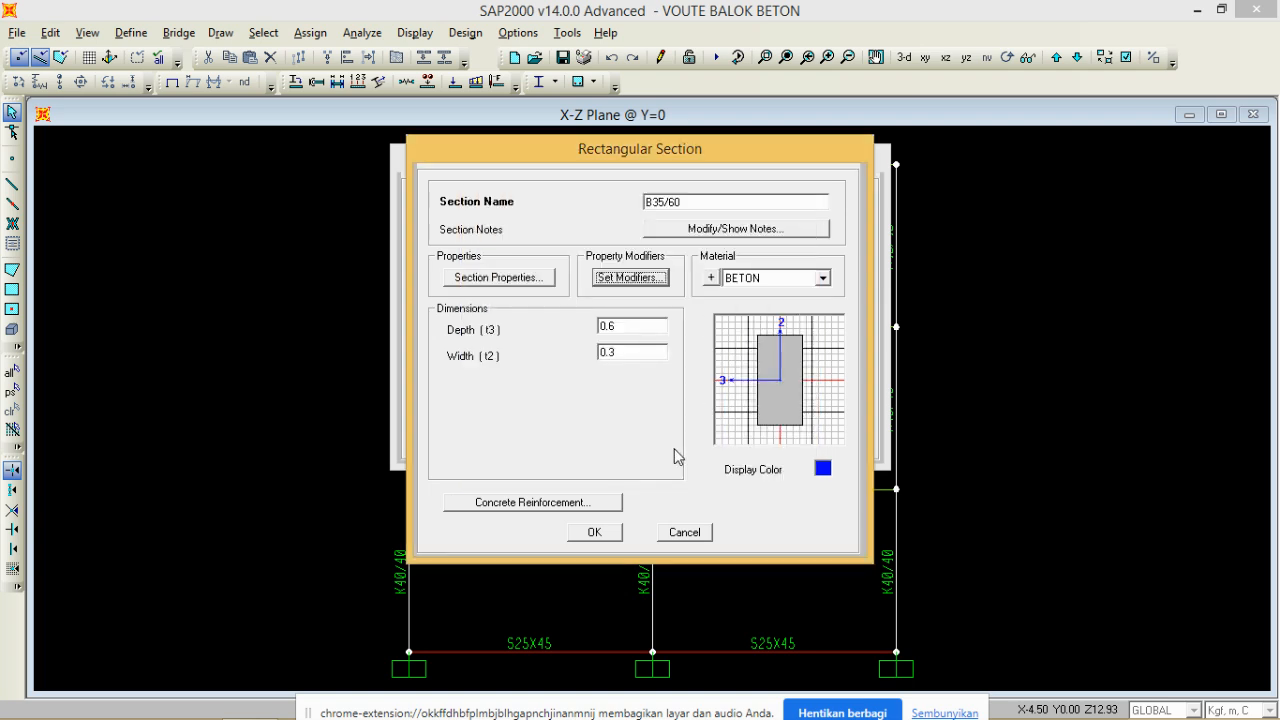
click(572, 503)
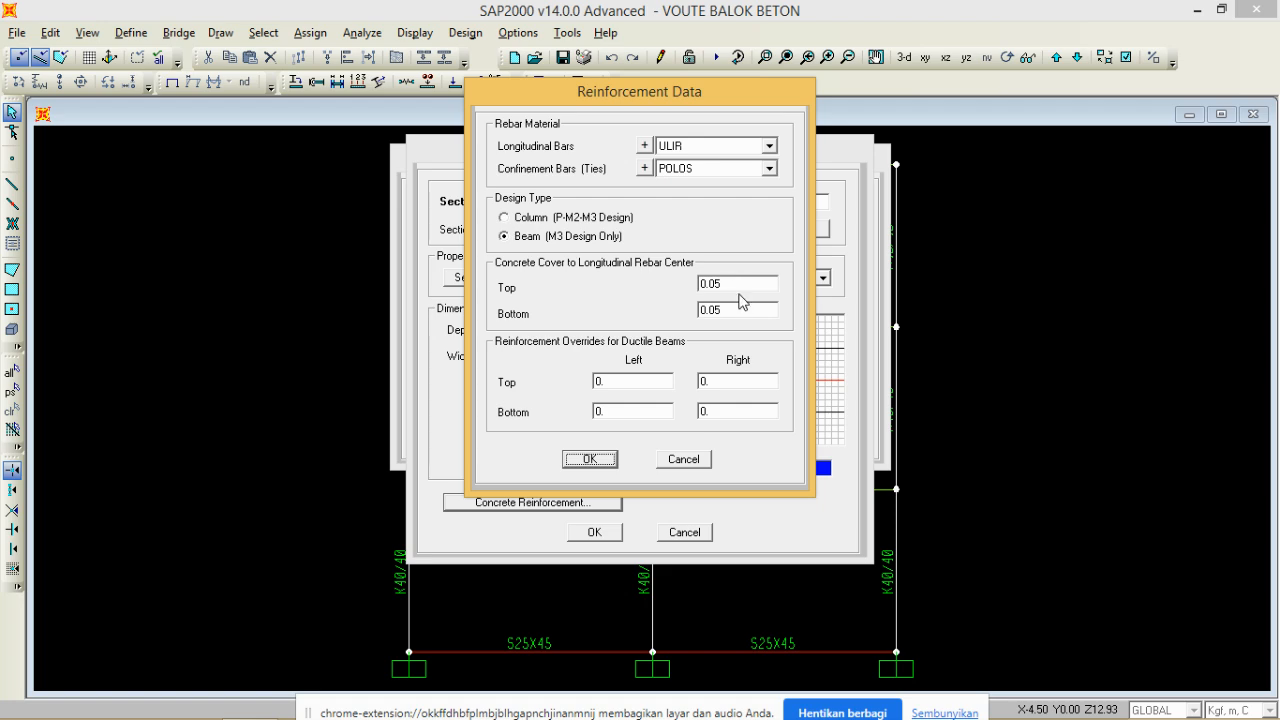
click(596, 461)
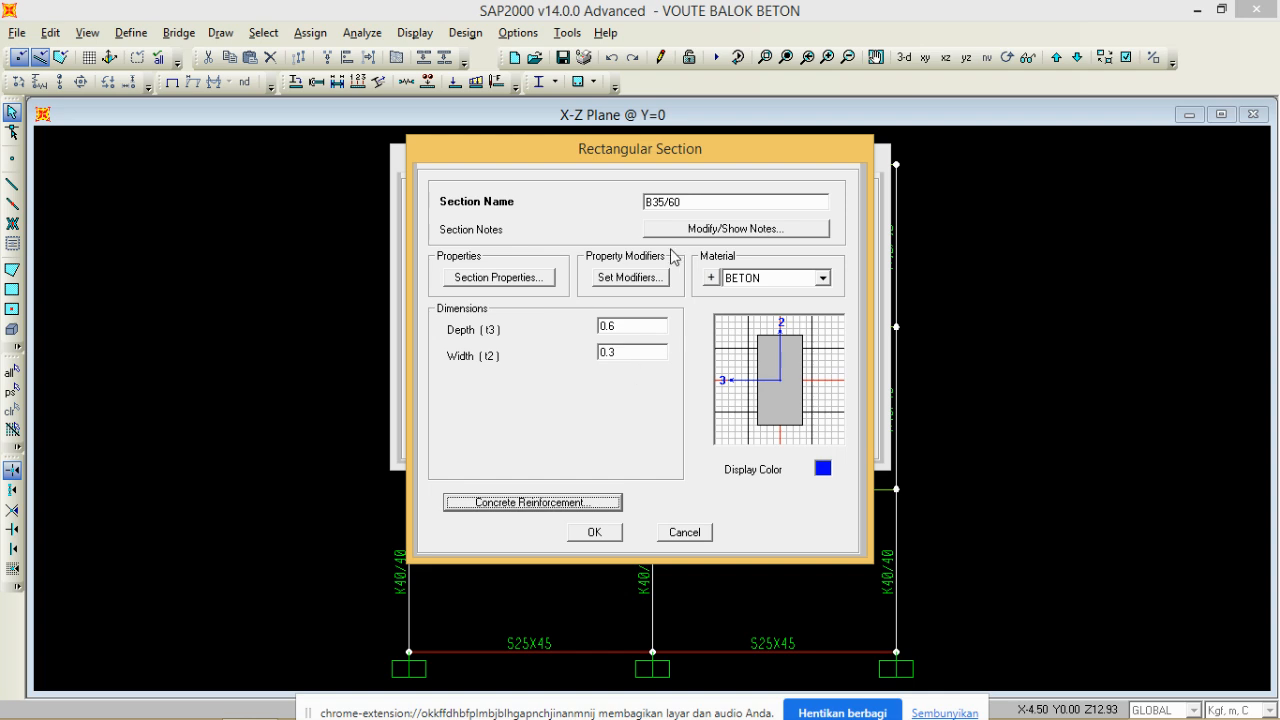
- Set the B35/60 section width to 0.35 m and save the section
double_click(627, 352)
click(627, 353)
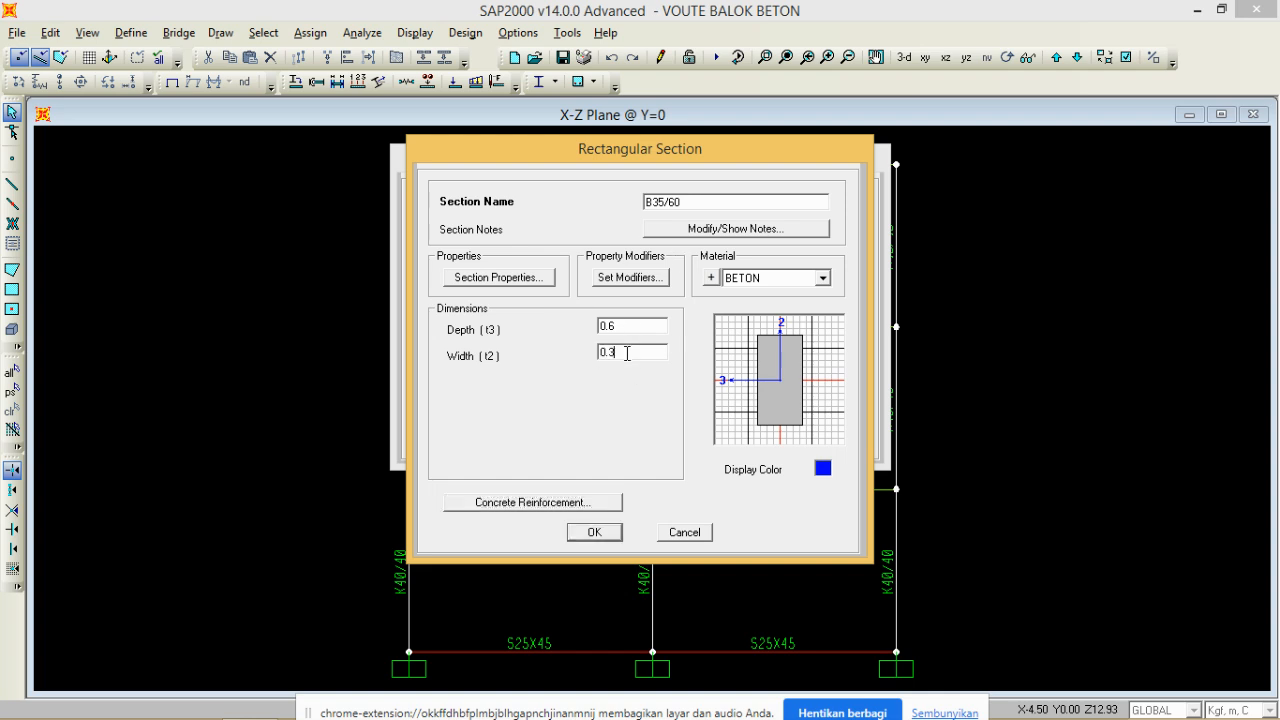
text(5)
click(604, 538)
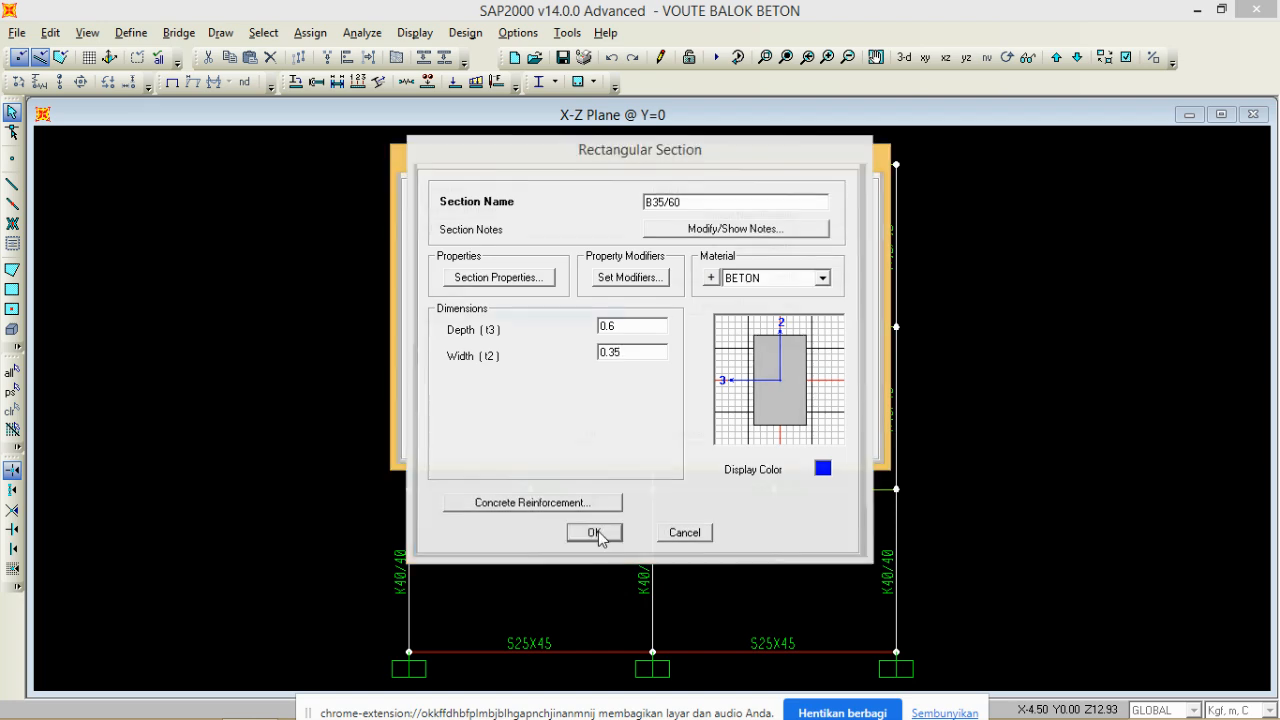
- Add a new nonprismatic section of type Other named VOUTE 35/60
drag(563, 157, 257, 142)
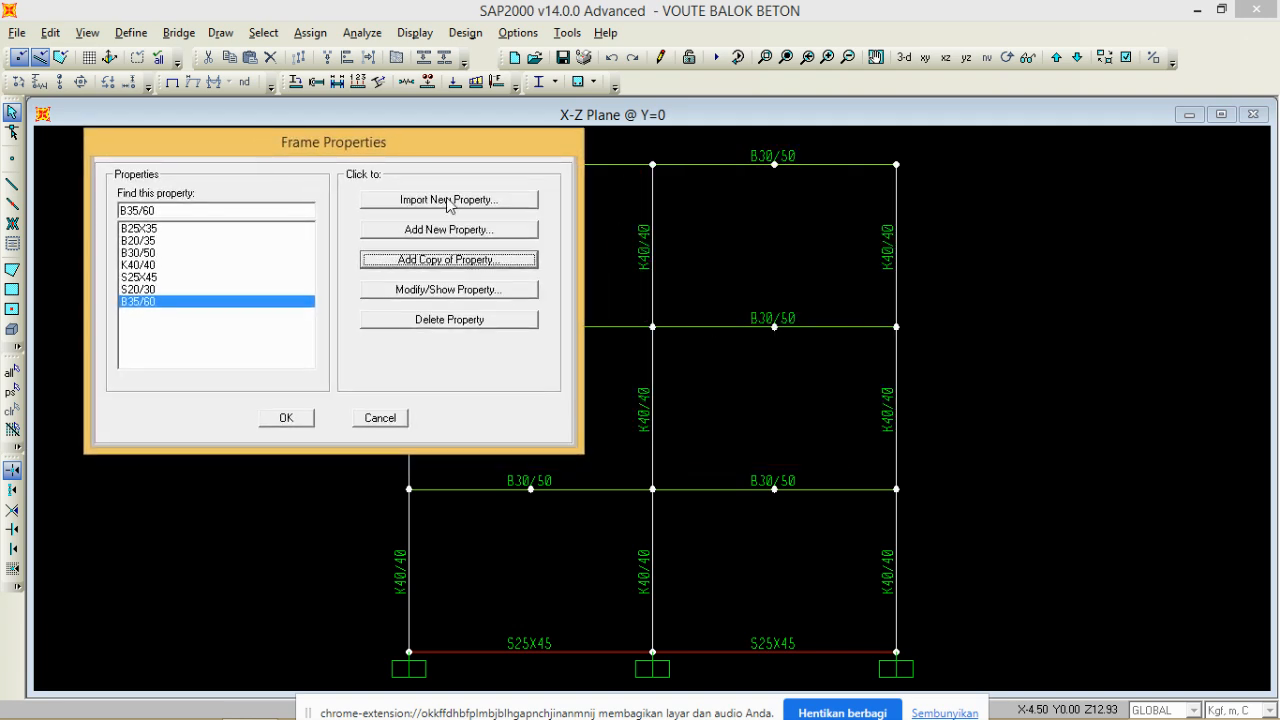
click(486, 232)
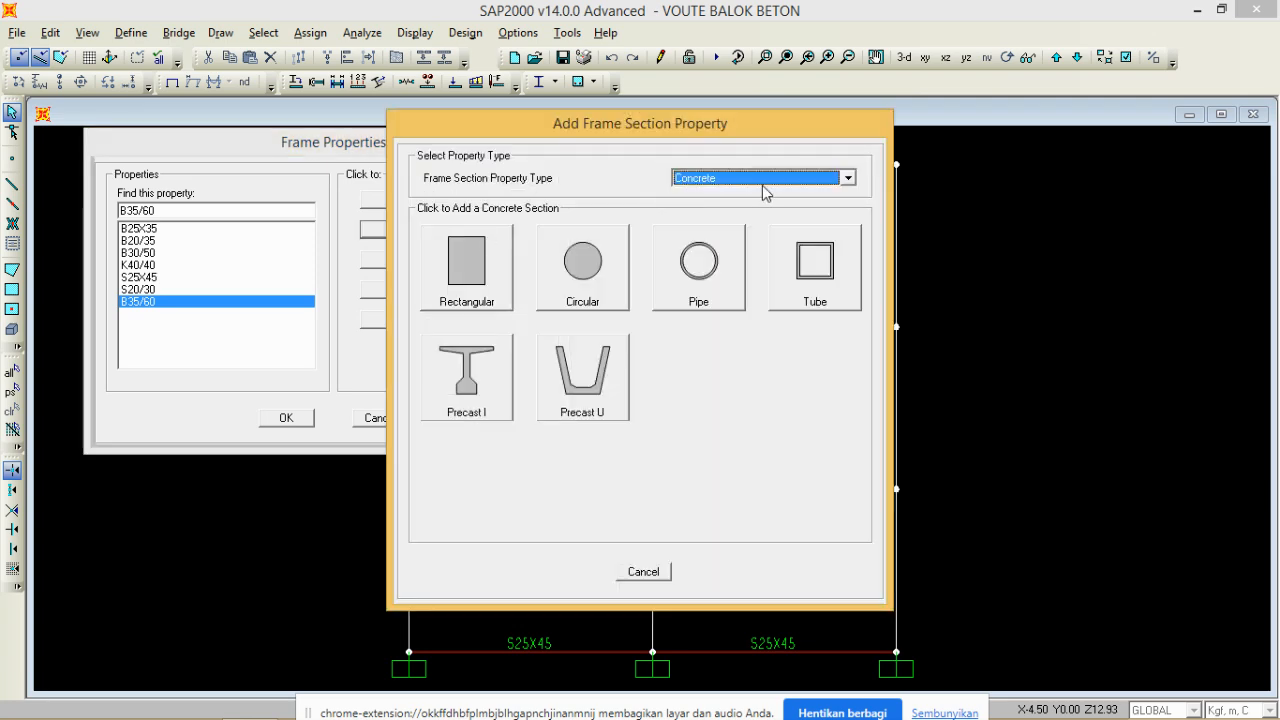
click(848, 178)
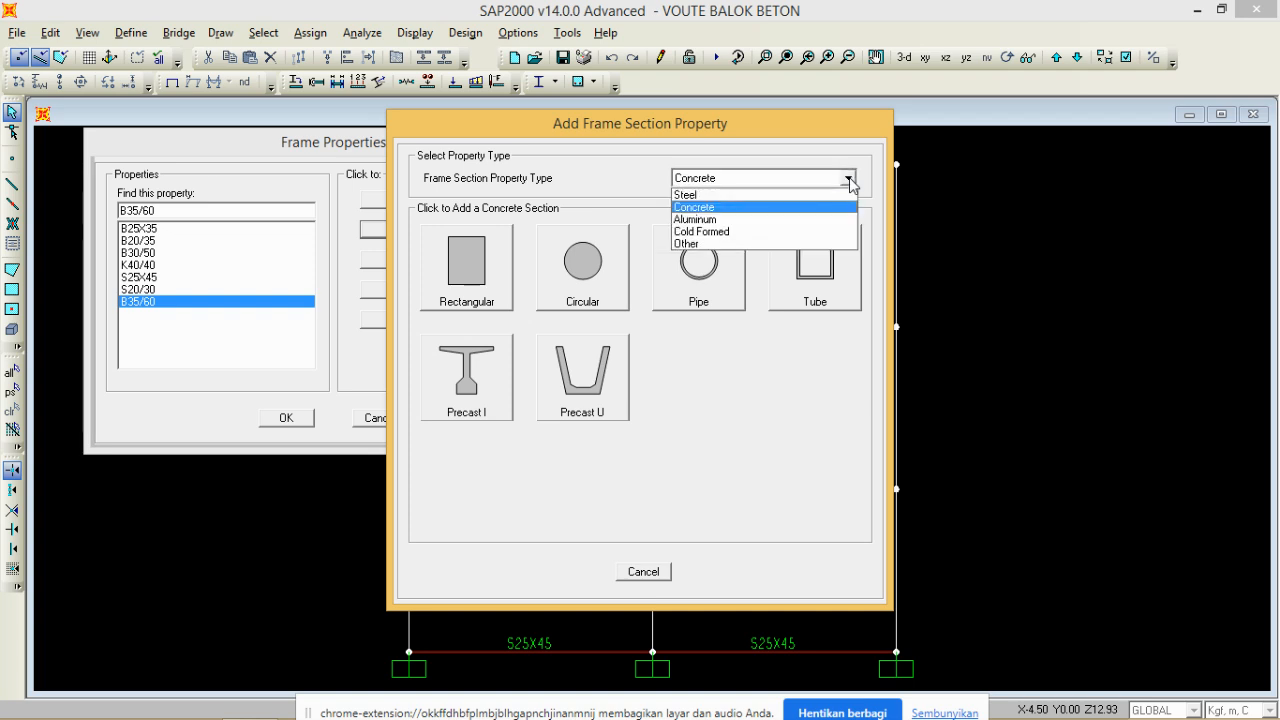
click(712, 243)
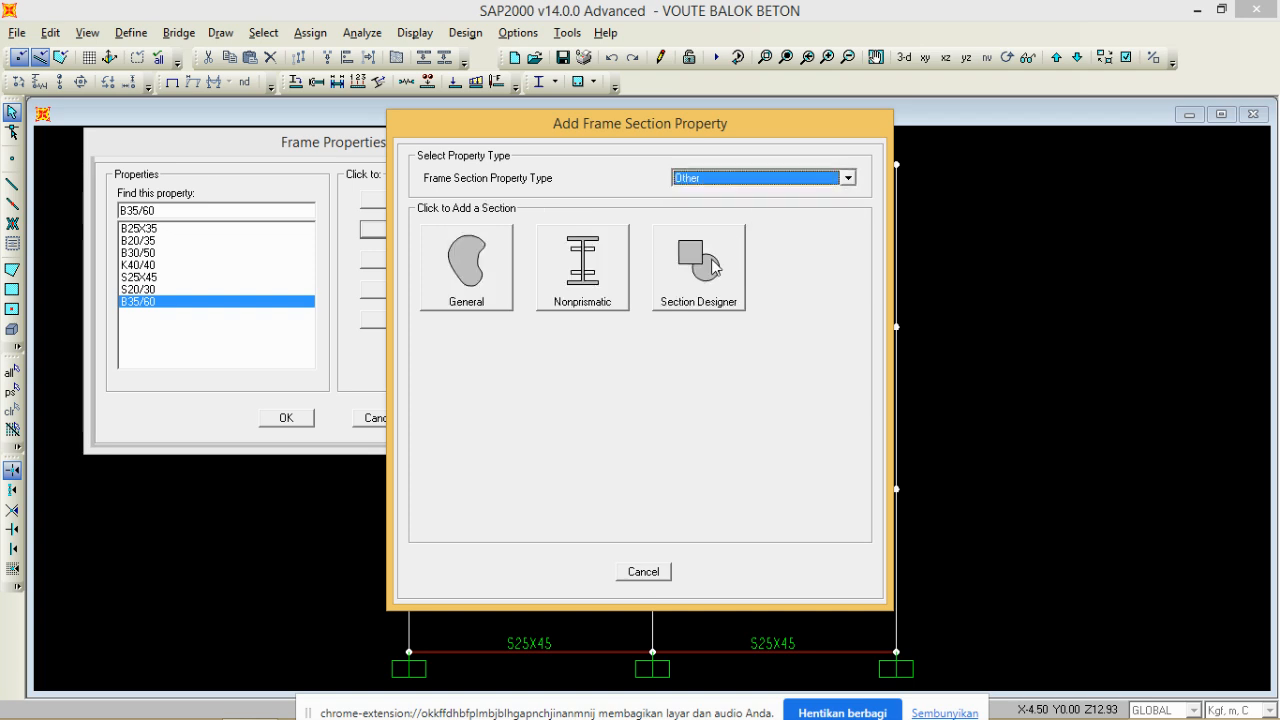
click(588, 281)
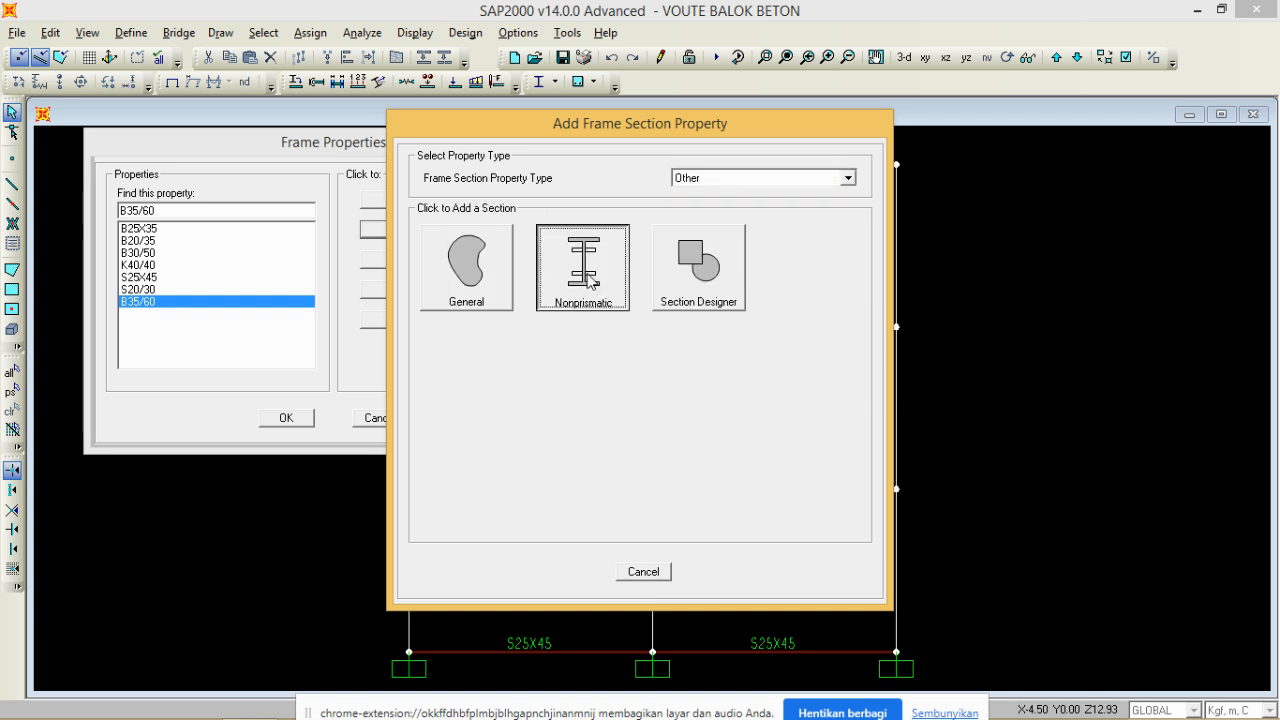
drag(582, 193, 891, 136)
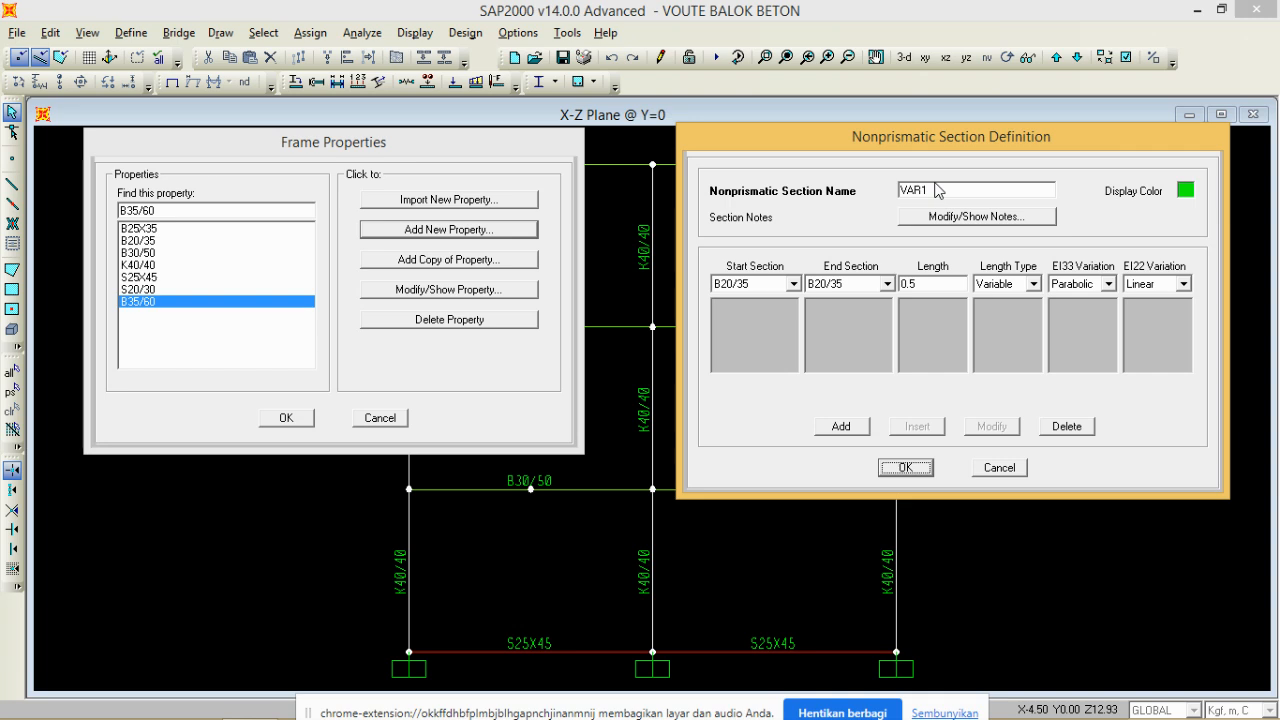
drag(928, 190, 881, 190)
text(VOUTE)
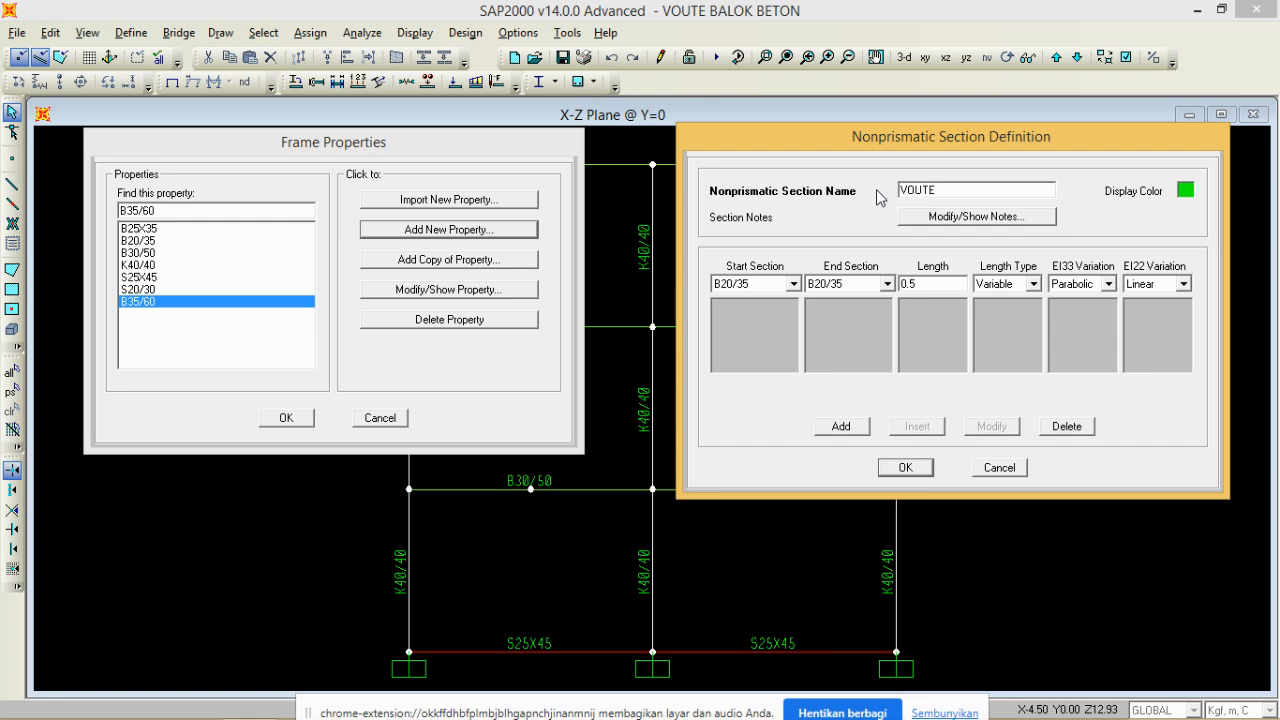
text( 35/60)
- Add a first segment from B35/60 to B30/50 with length 1.4 and Absolute length type
click(795, 285)
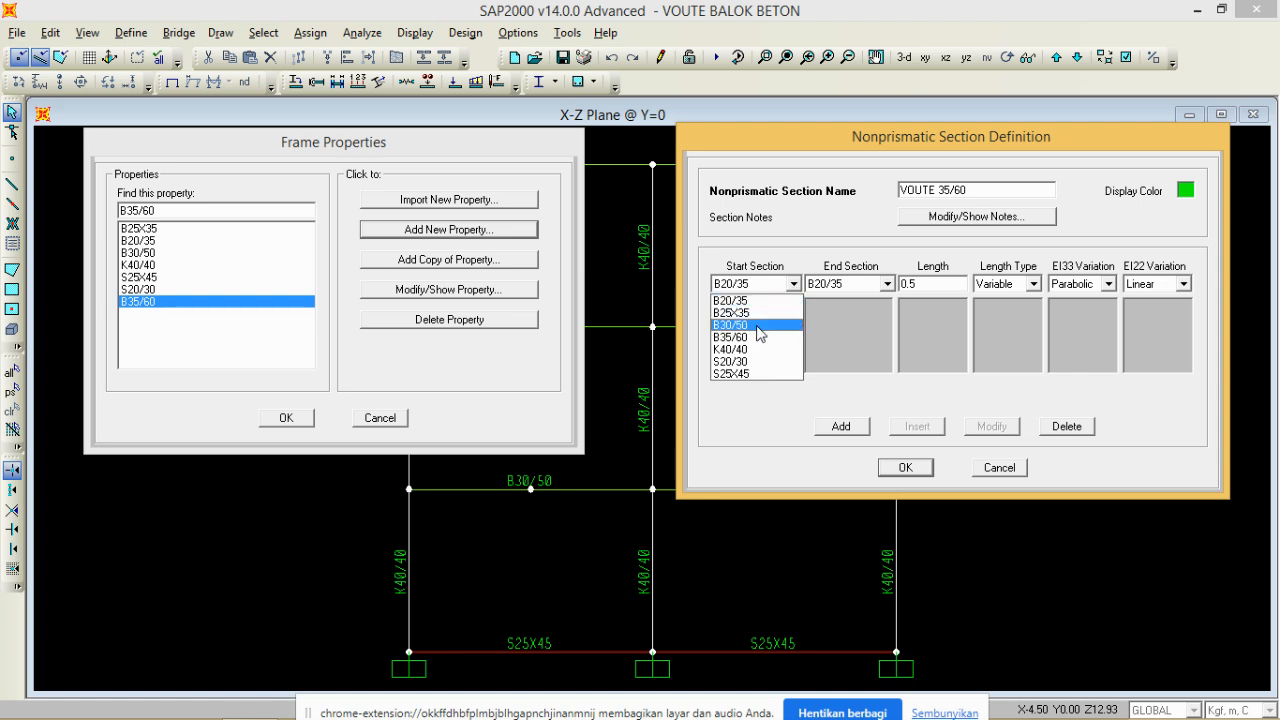
click(753, 340)
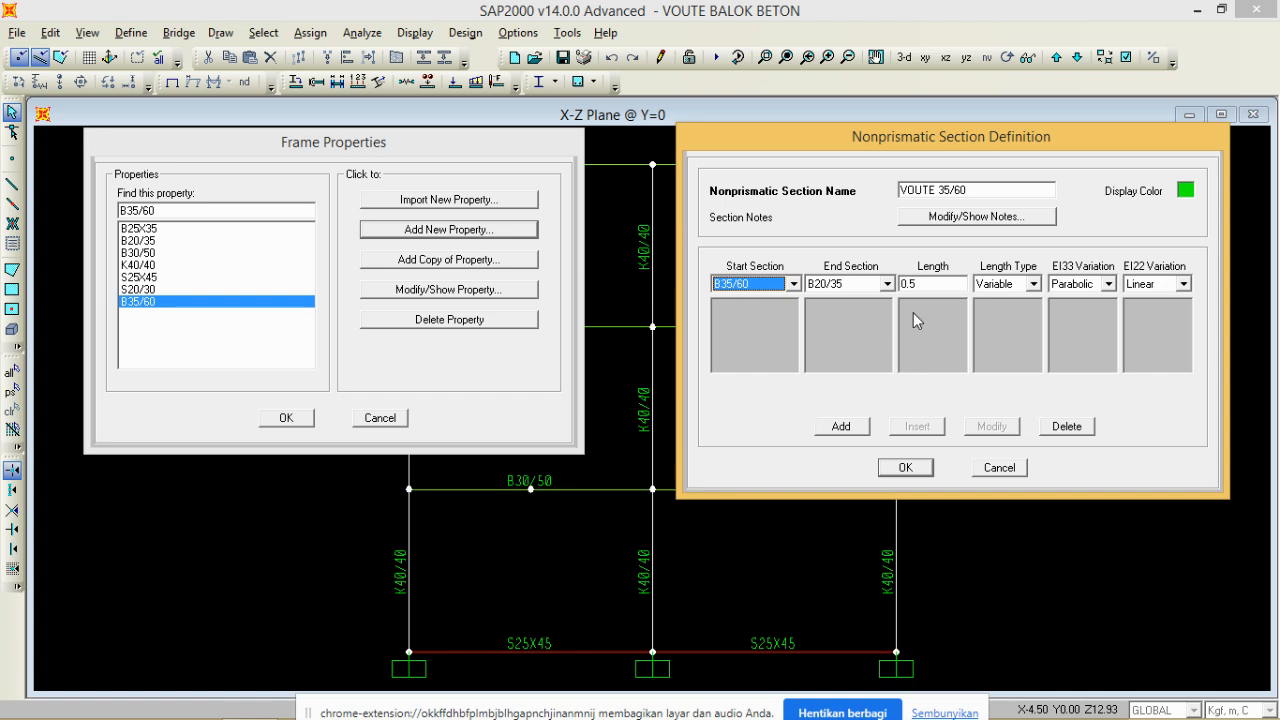
click(886, 284)
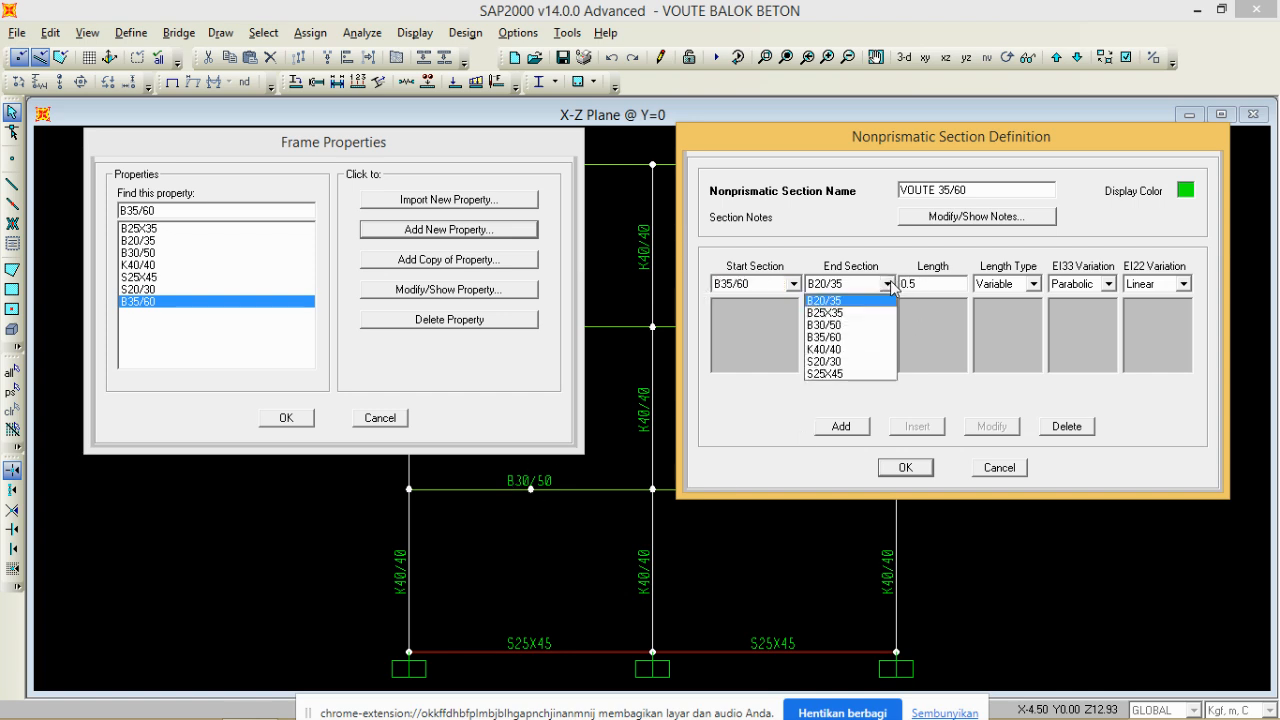
click(842, 324)
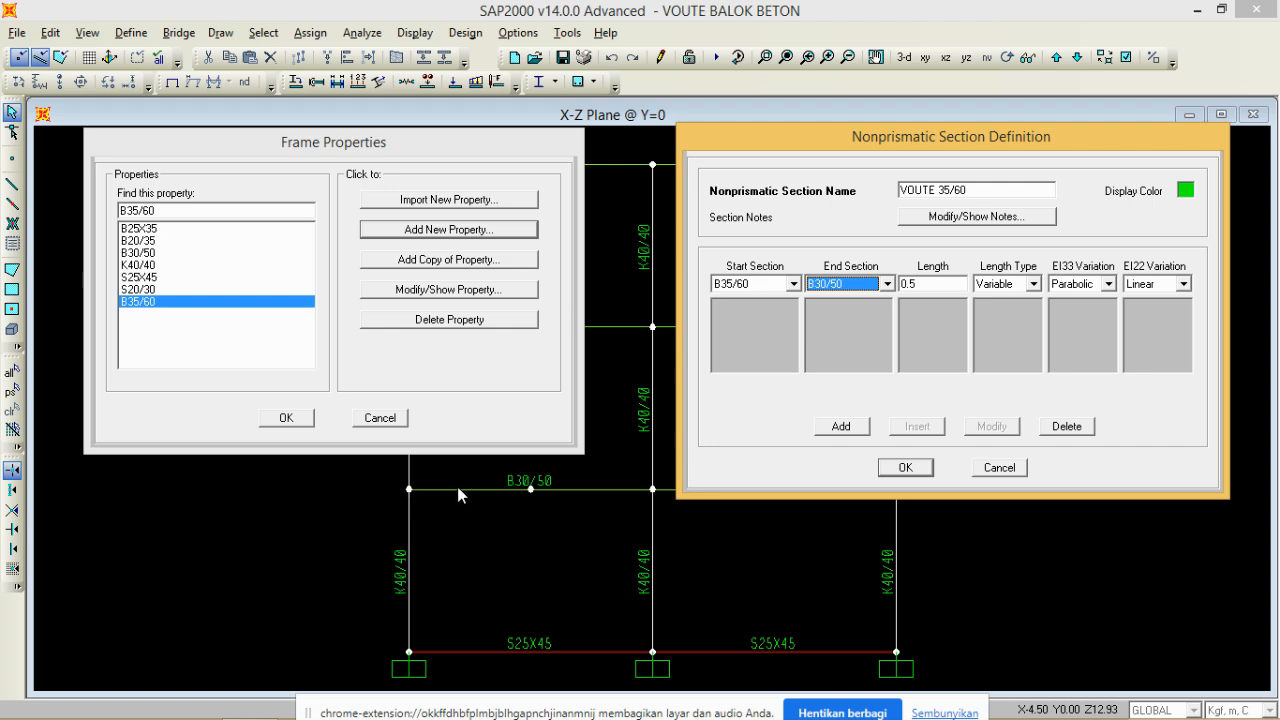
double_click(924, 284)
text(1)
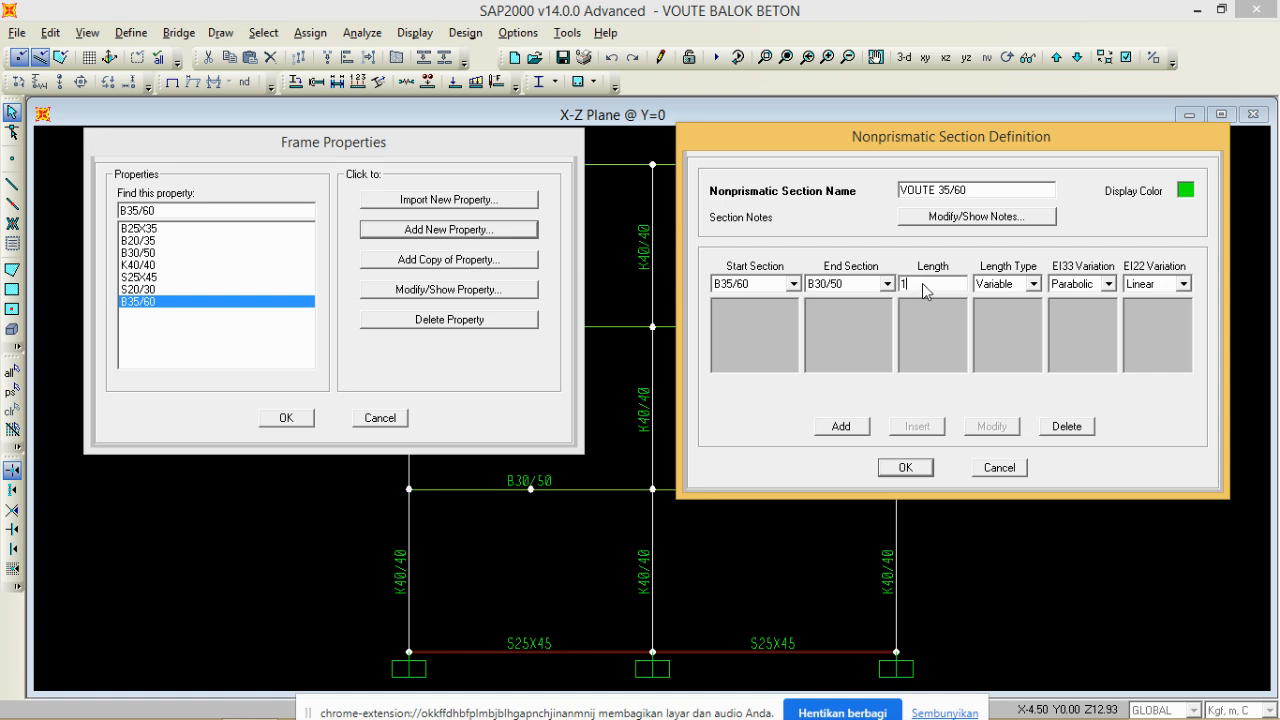
text(.4)
click(1030, 284)
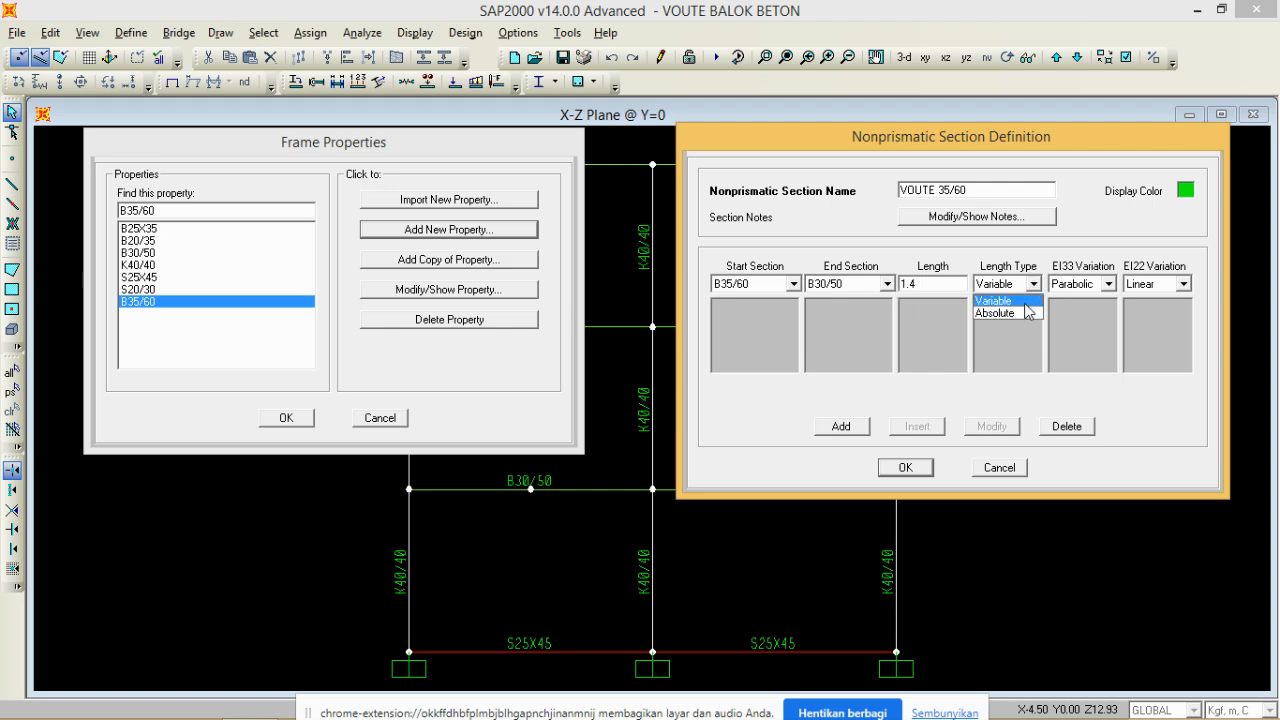
click(1024, 311)
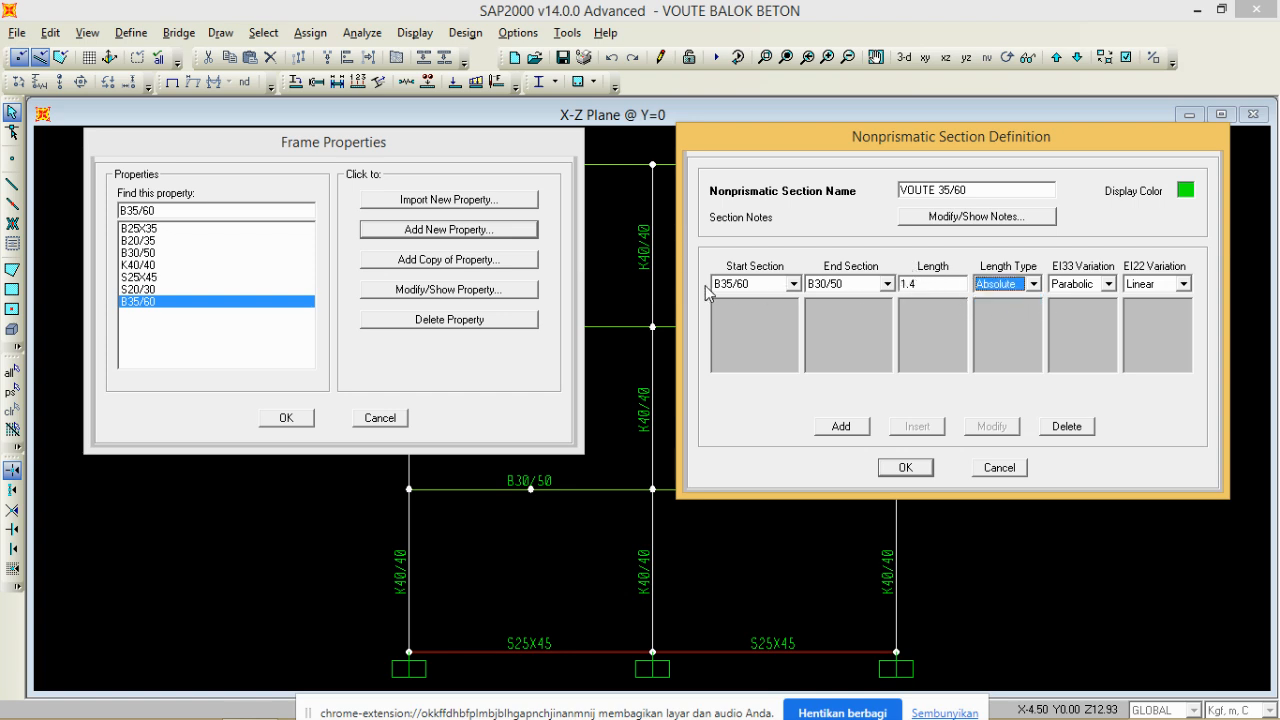
click(838, 427)
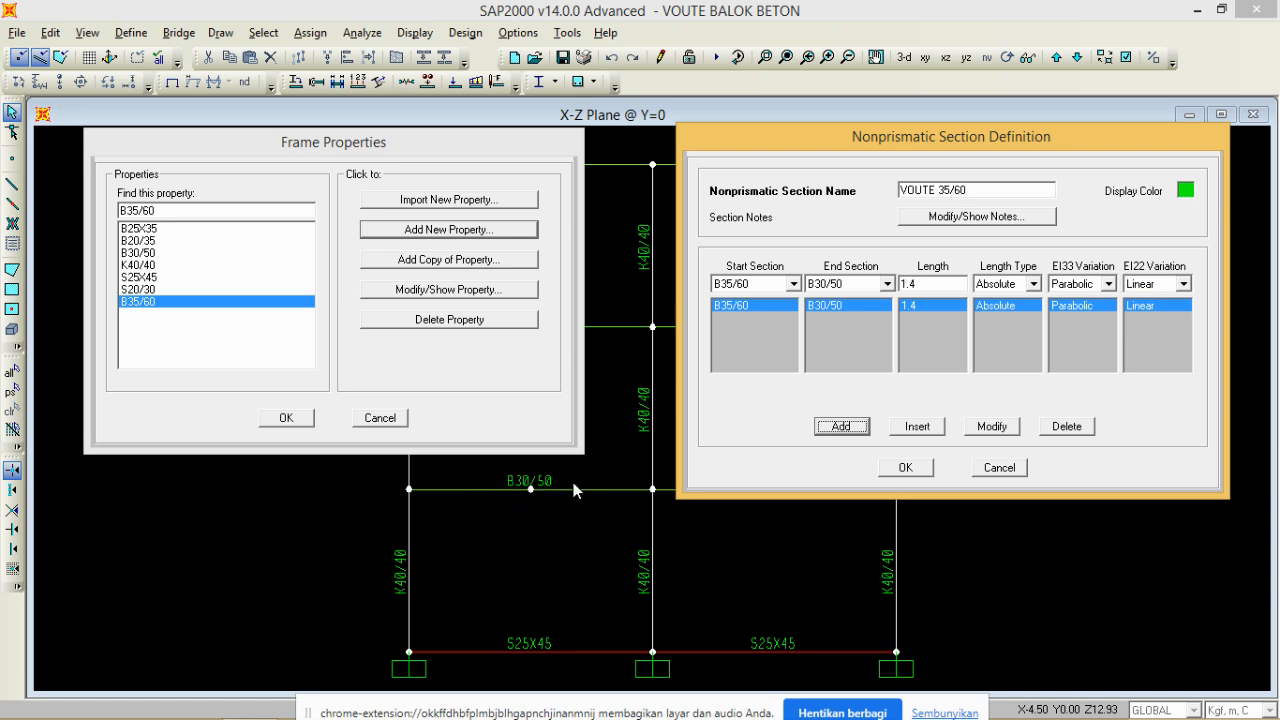
- Add a second segment running from B30/50 to B30/50 with length 3.2
click(793, 284)
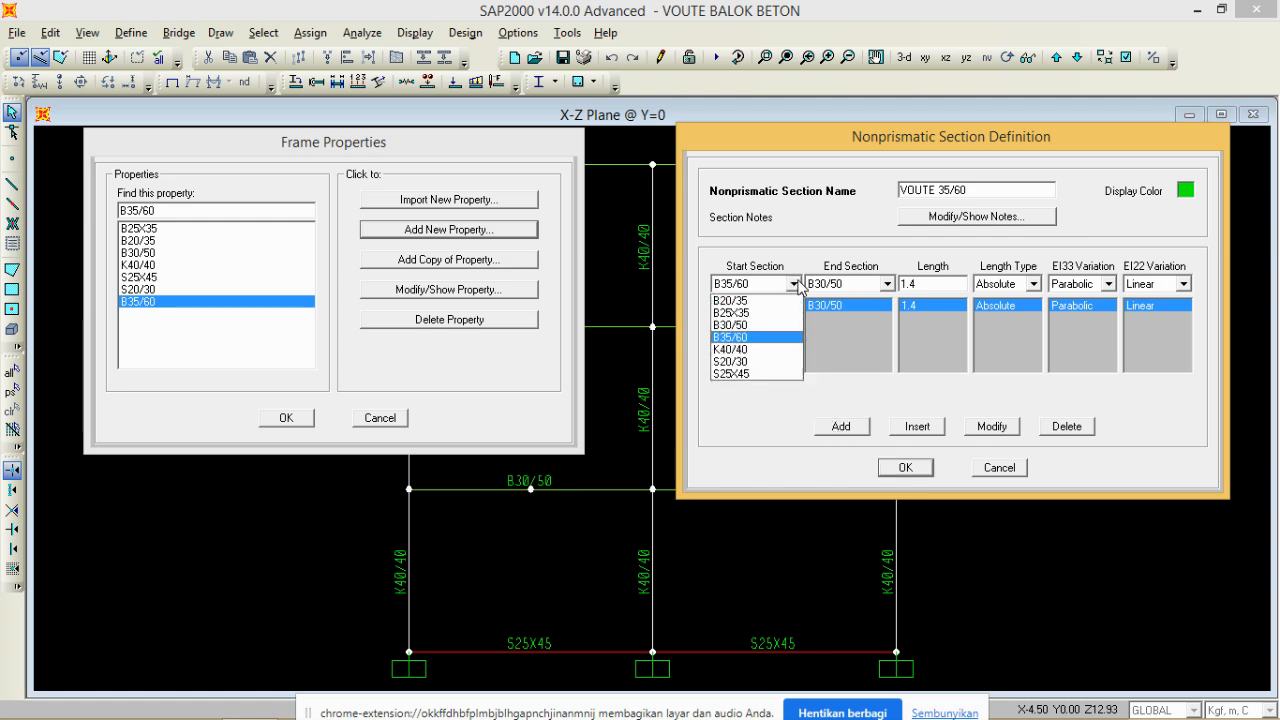
click(757, 325)
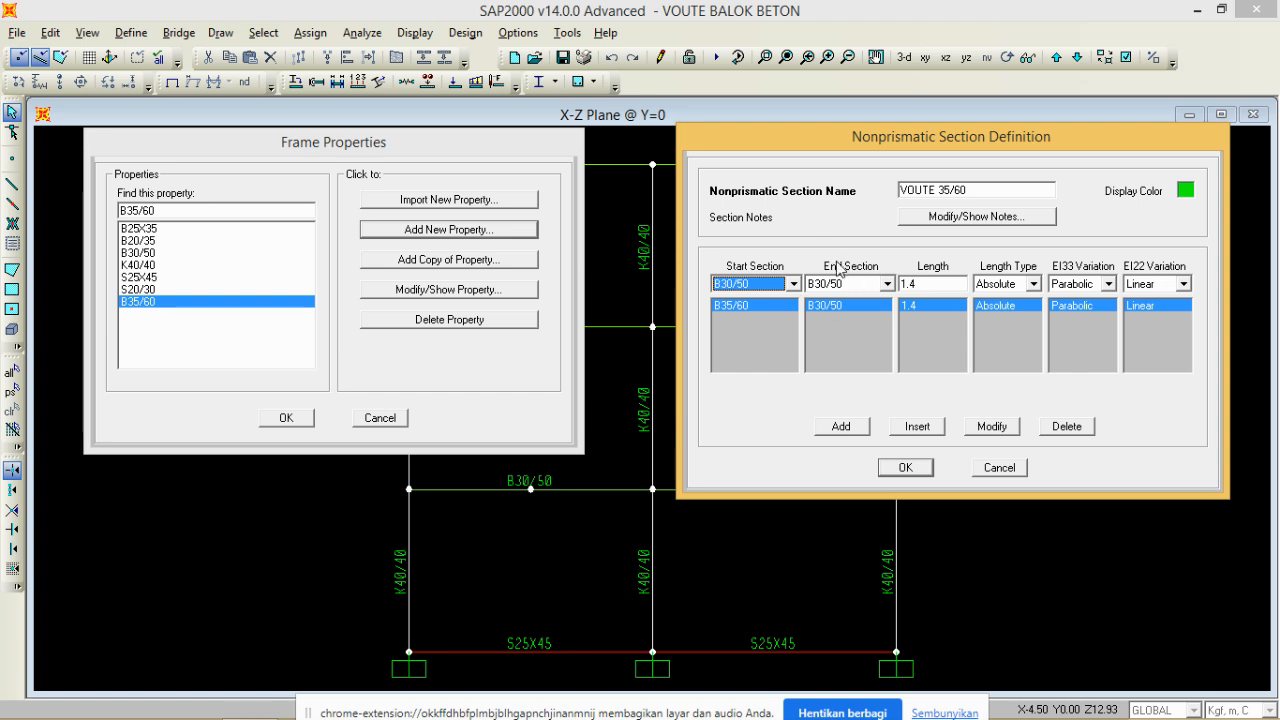
click(929, 284)
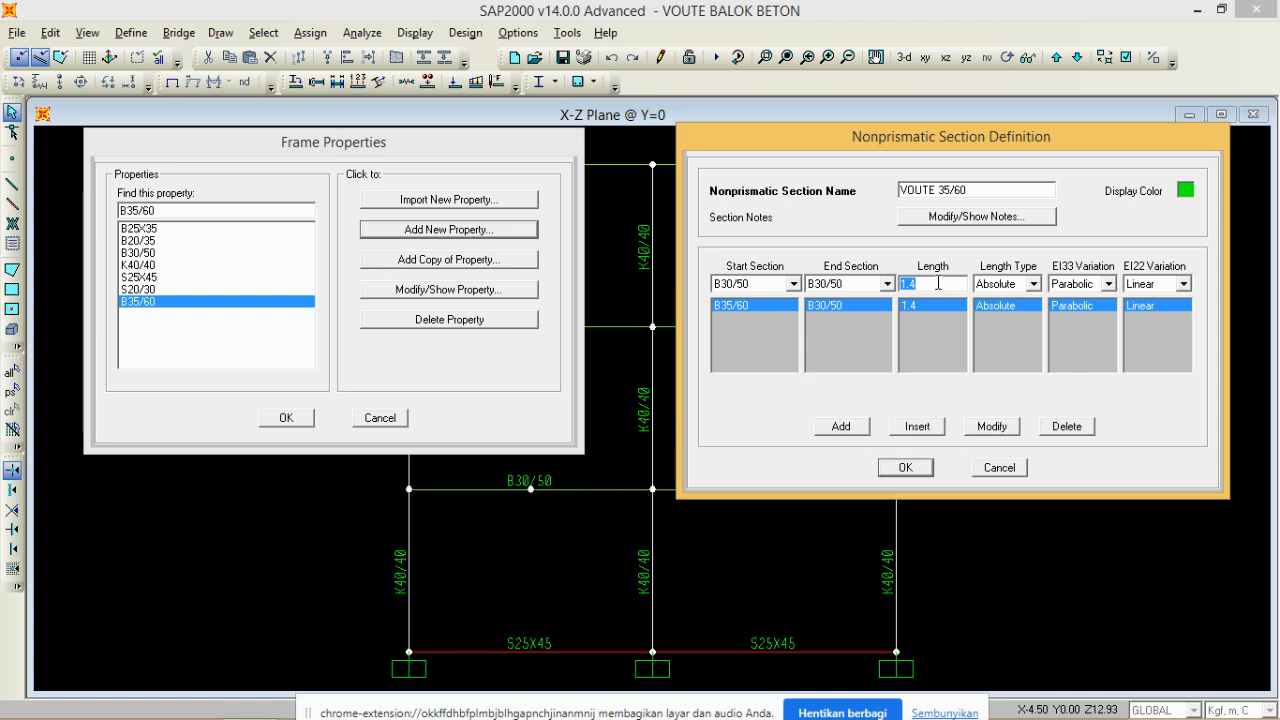
text(3.2)
click(863, 430)
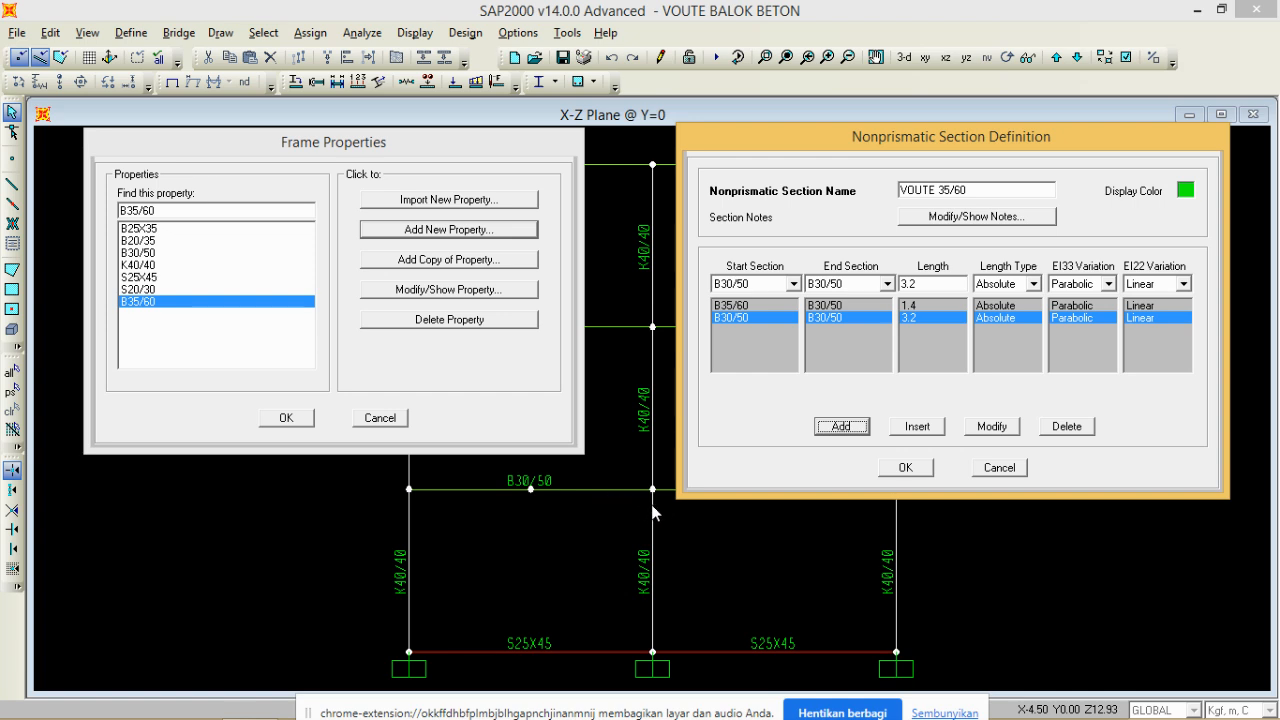
- Add a third segment running from B30/50 to B35/60 with length 1.4
click(887, 284)
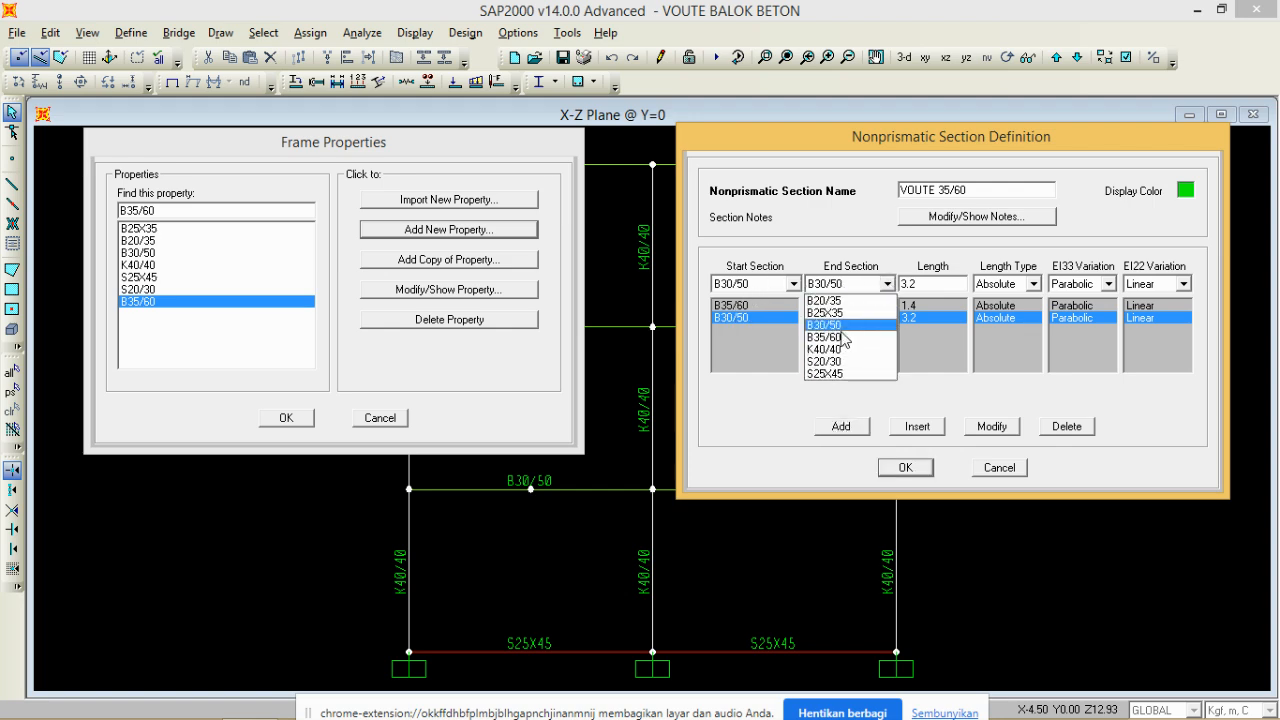
click(843, 337)
double_click(928, 286)
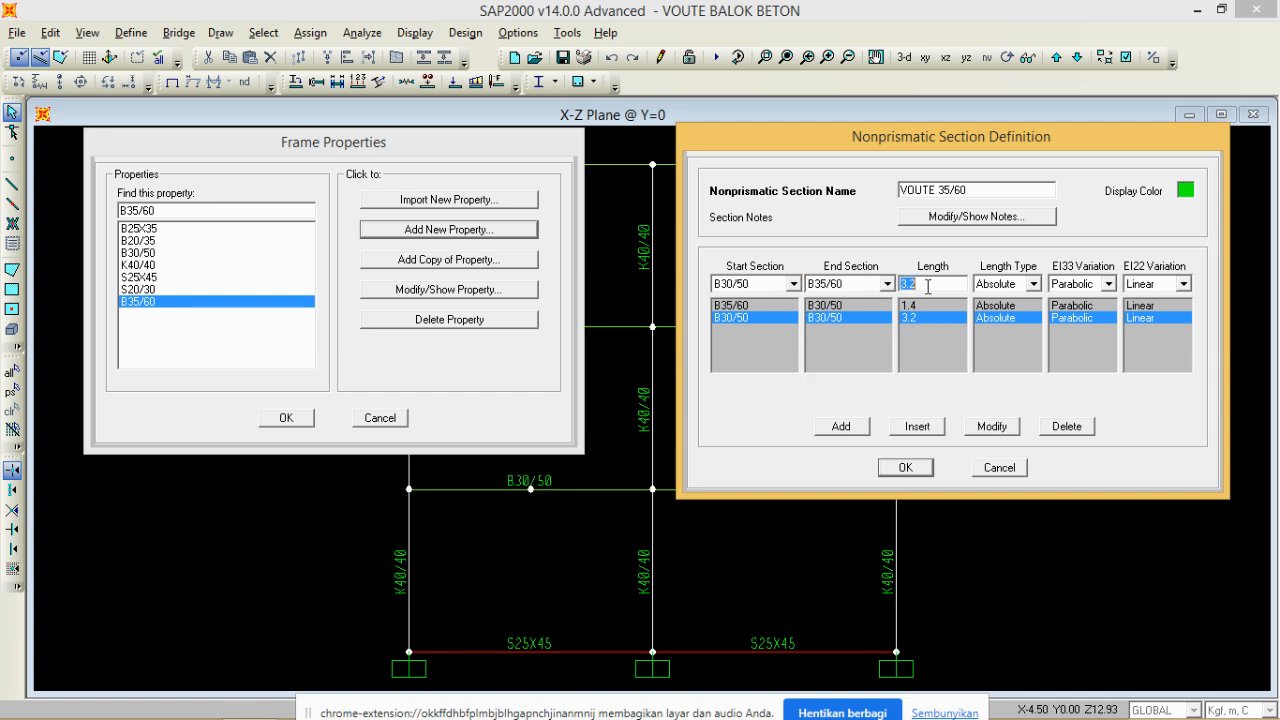
text(1.4)
click(841, 426)
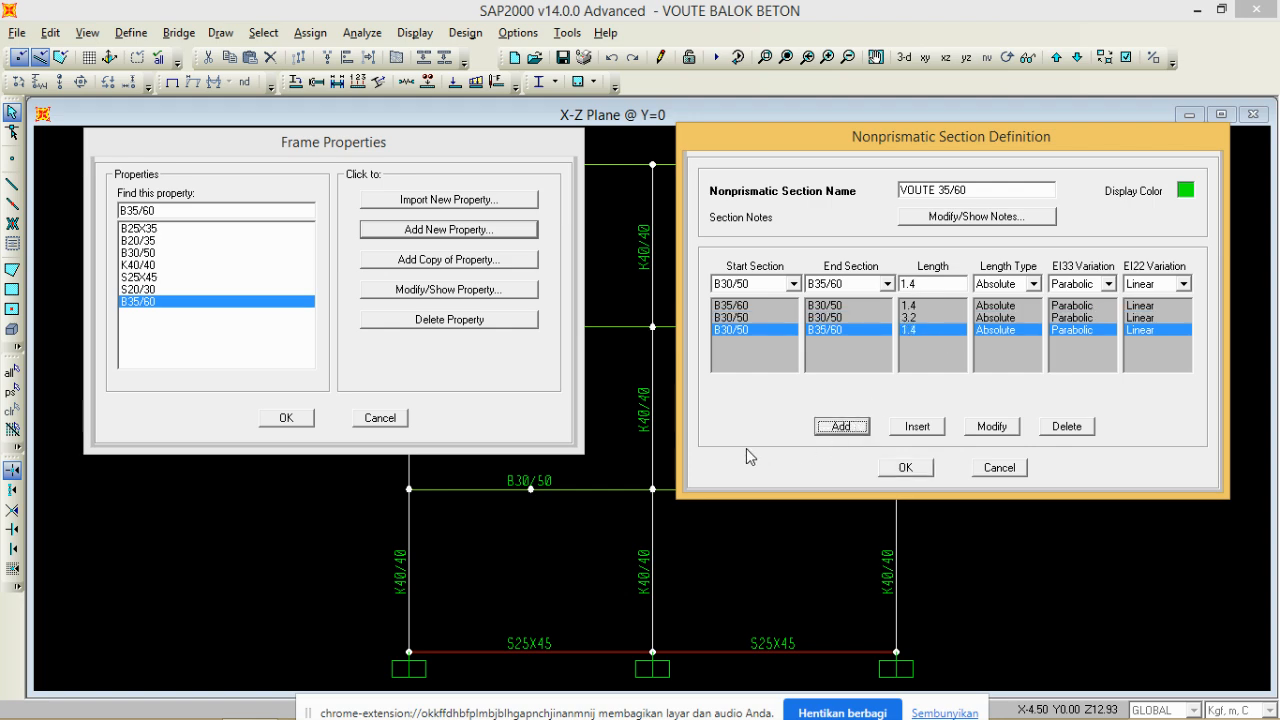
- Set the VOUTE 35/60 display color to yellow and save the nonprismatic section and frame properties
click(1186, 190)
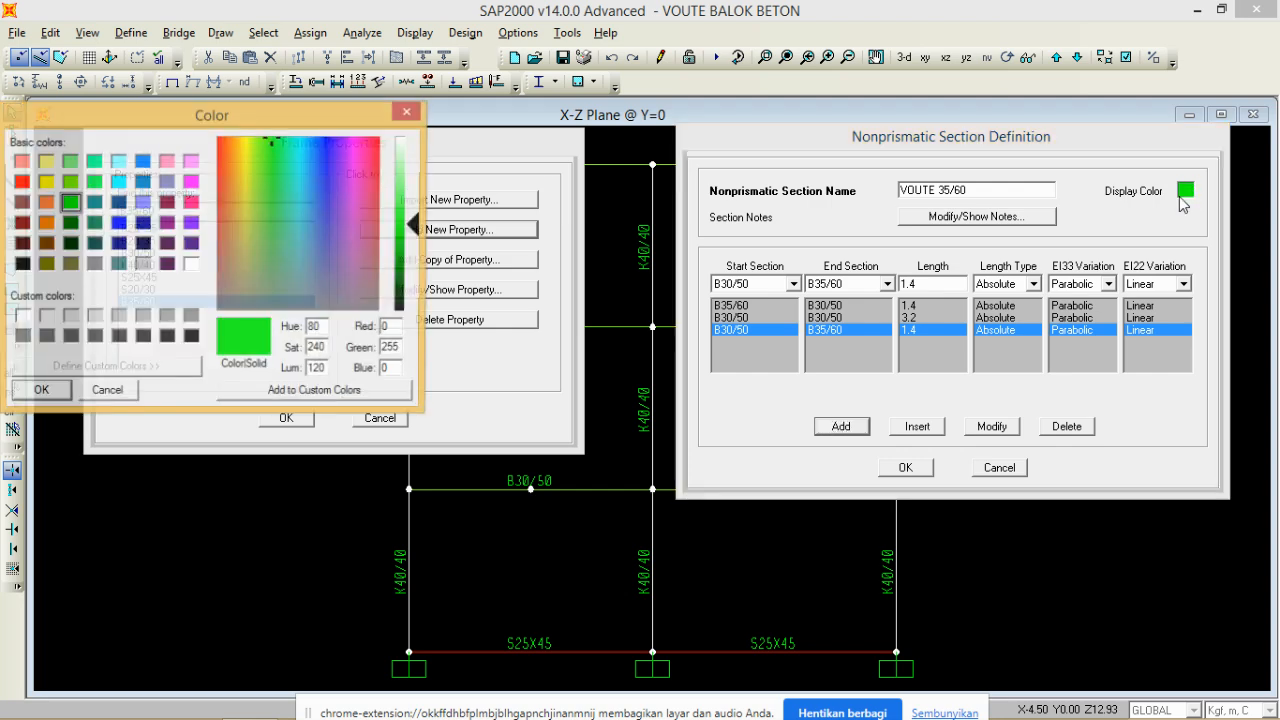
click(45, 181)
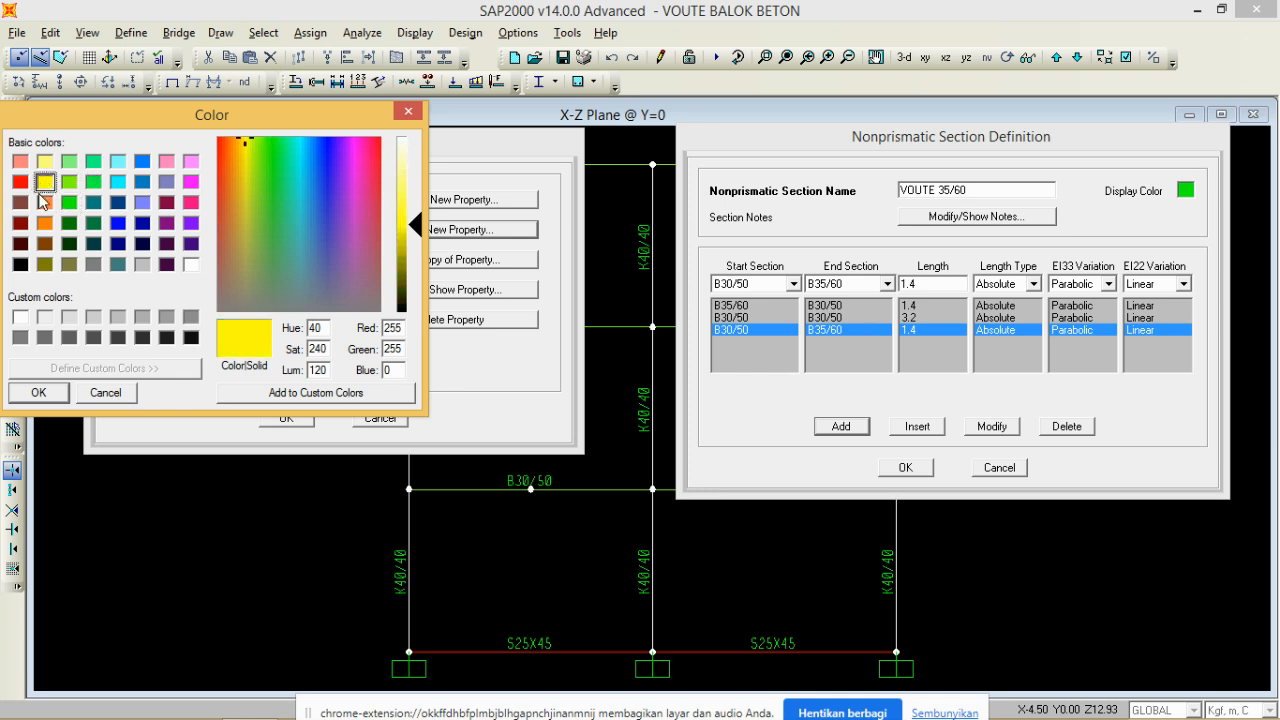
click(38, 392)
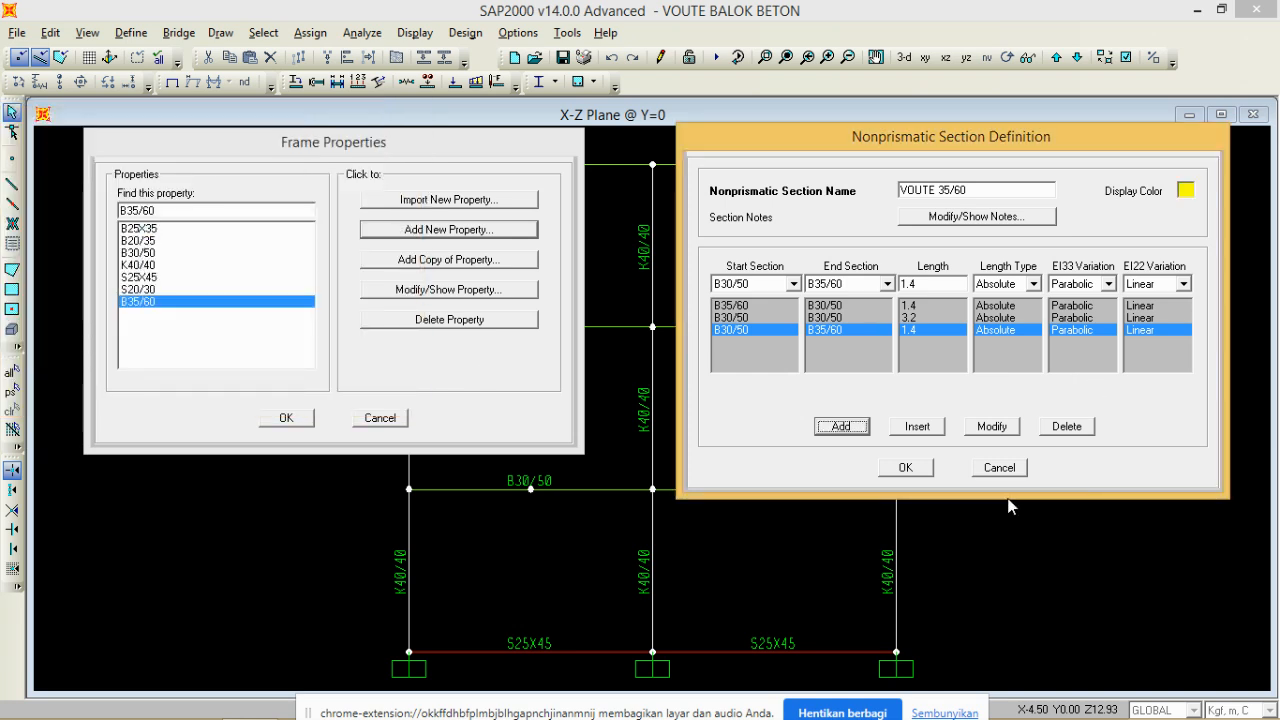
click(905, 468)
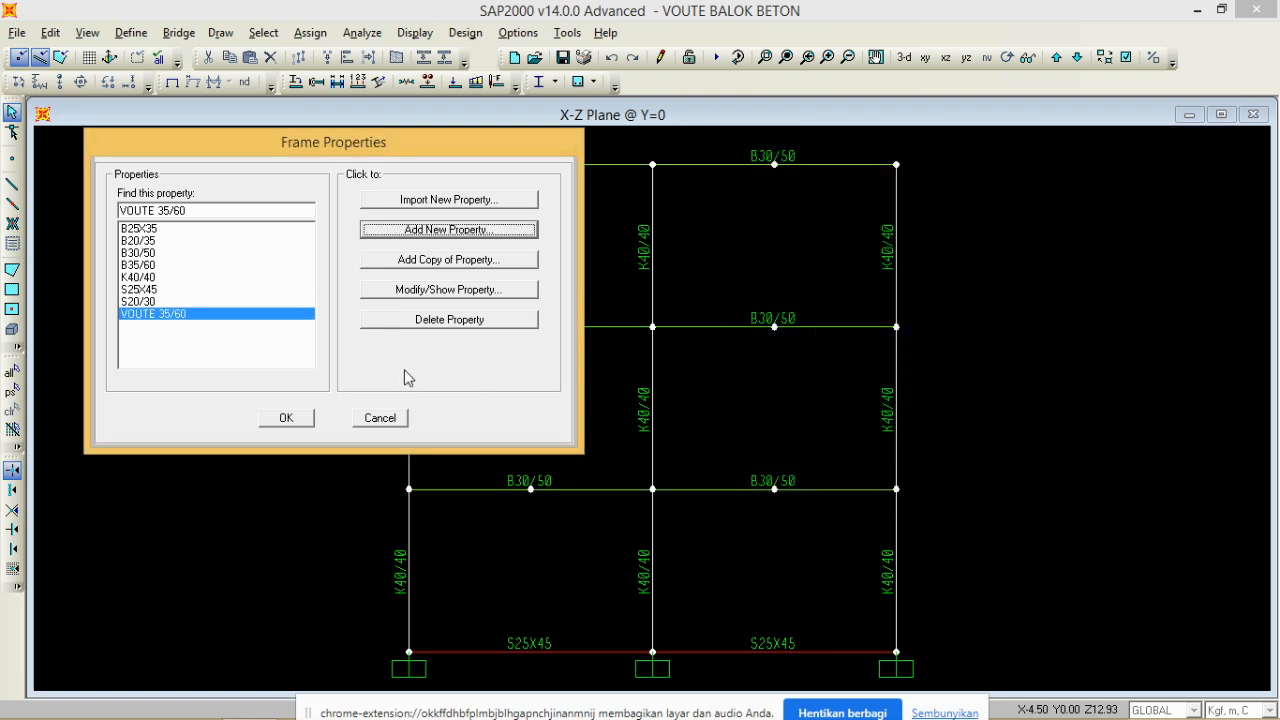
click(290, 419)
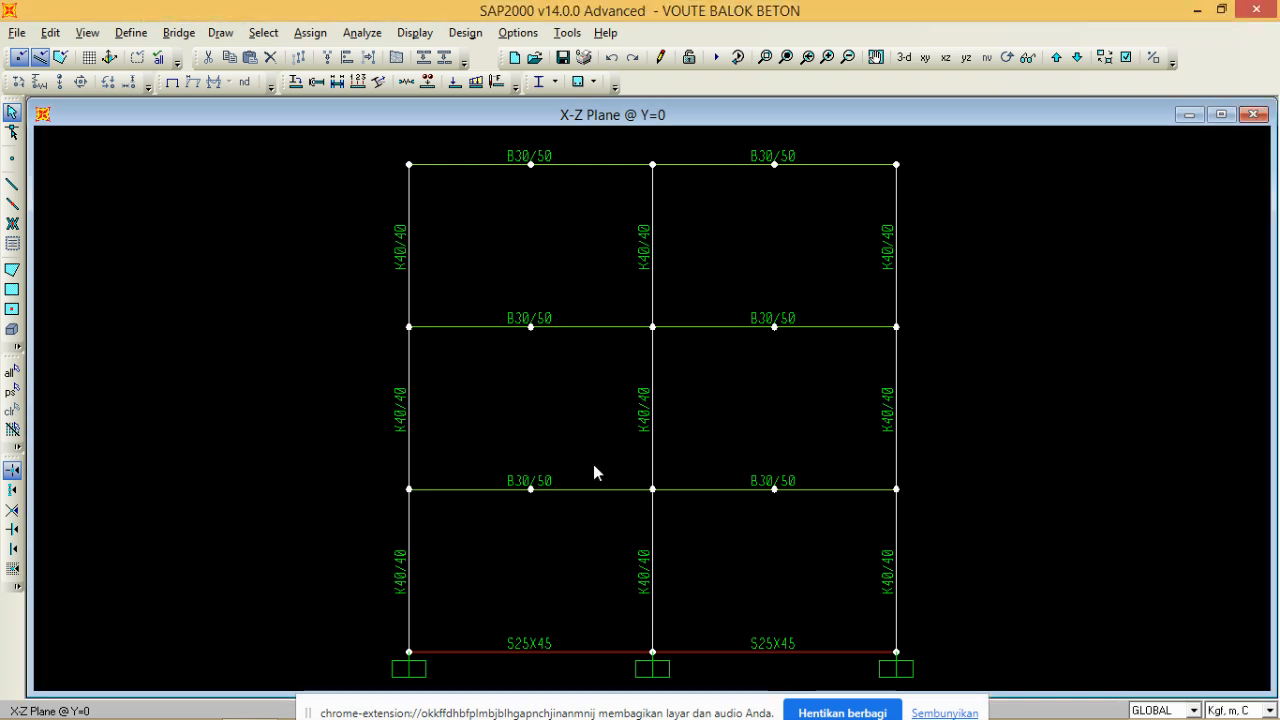
- Assign the VOUTE 35/60 section to the first-floor beams in both the Y=0 and Y=12 frames
click(580, 489)
drag(723, 460, 694, 522)
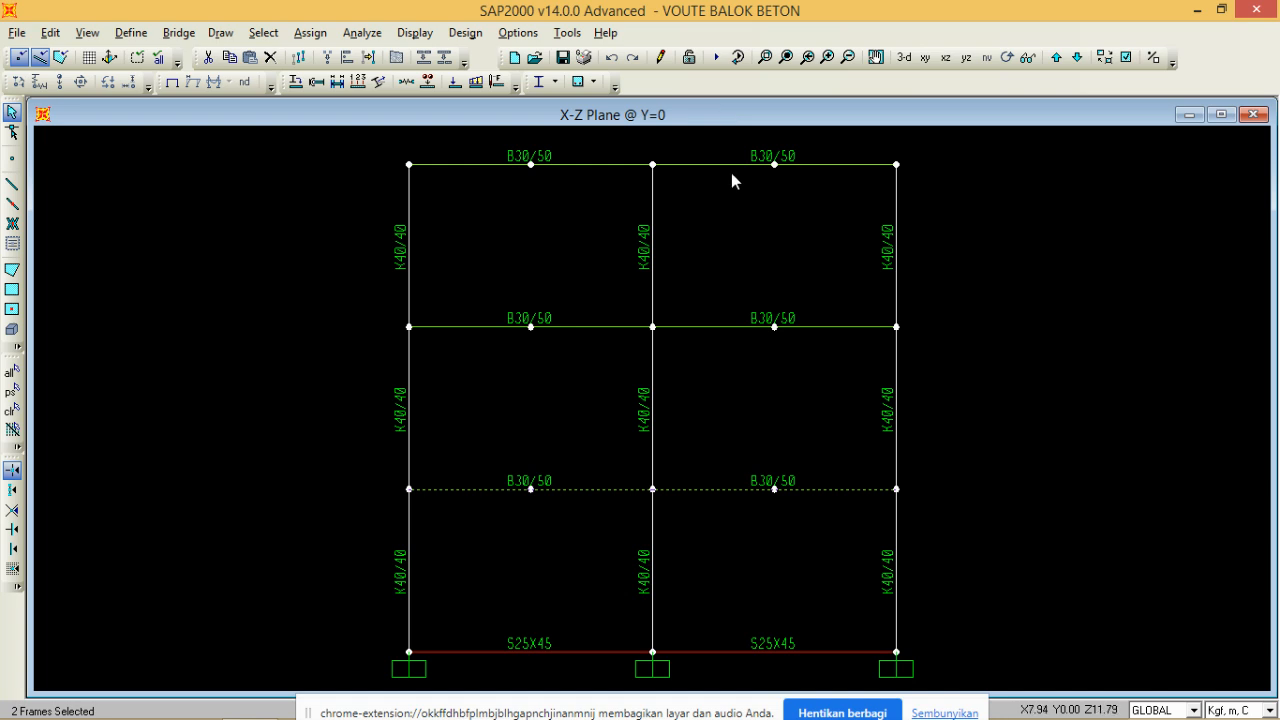
click(1076, 57)
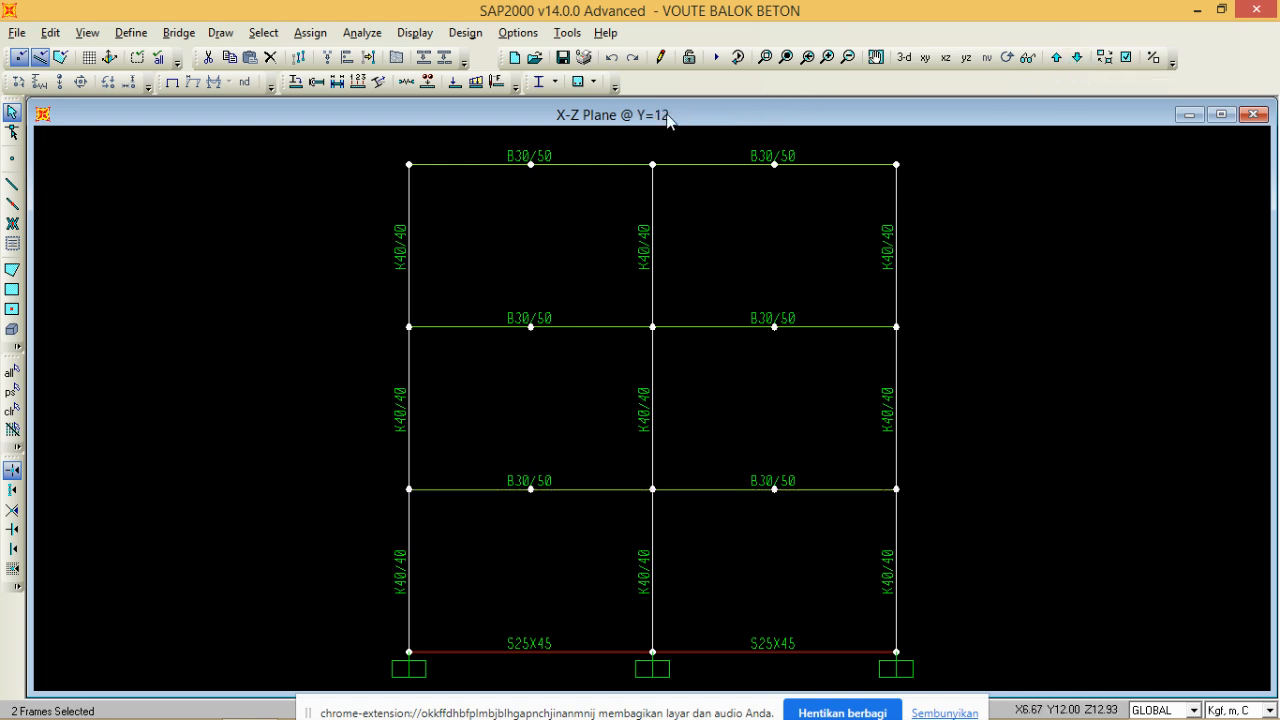
click(730, 489)
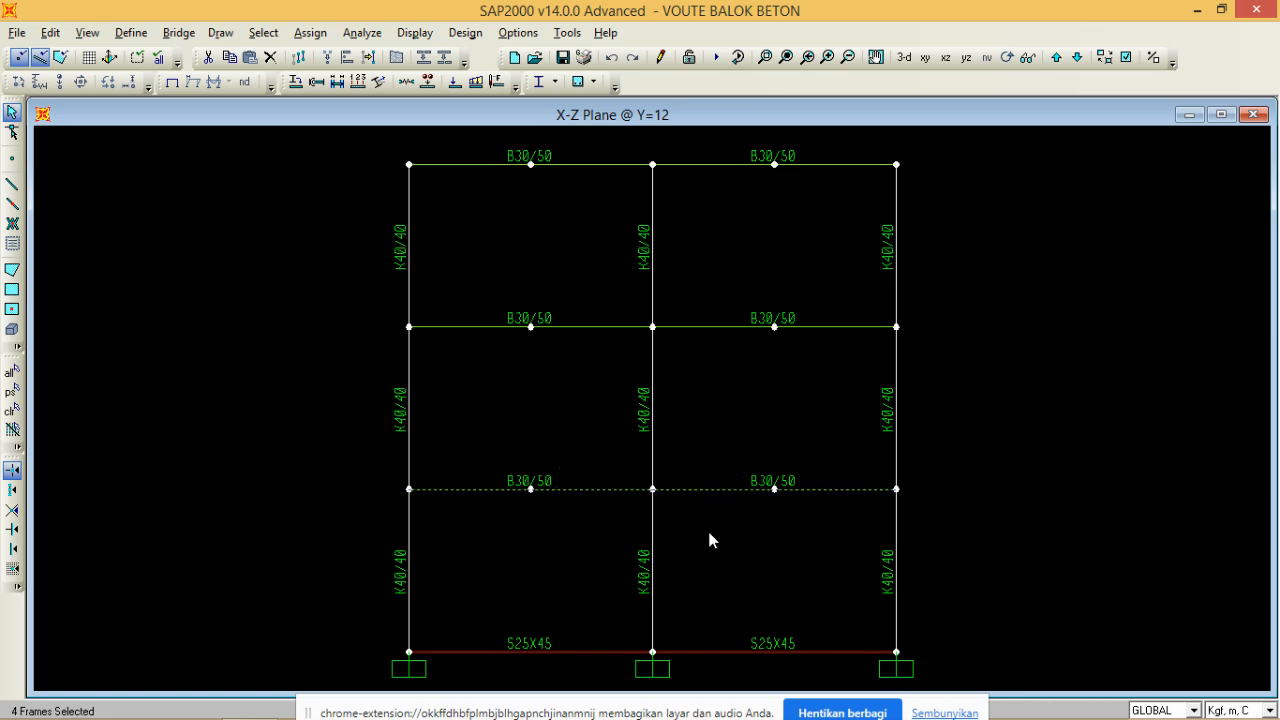
click(295, 83)
click(477, 330)
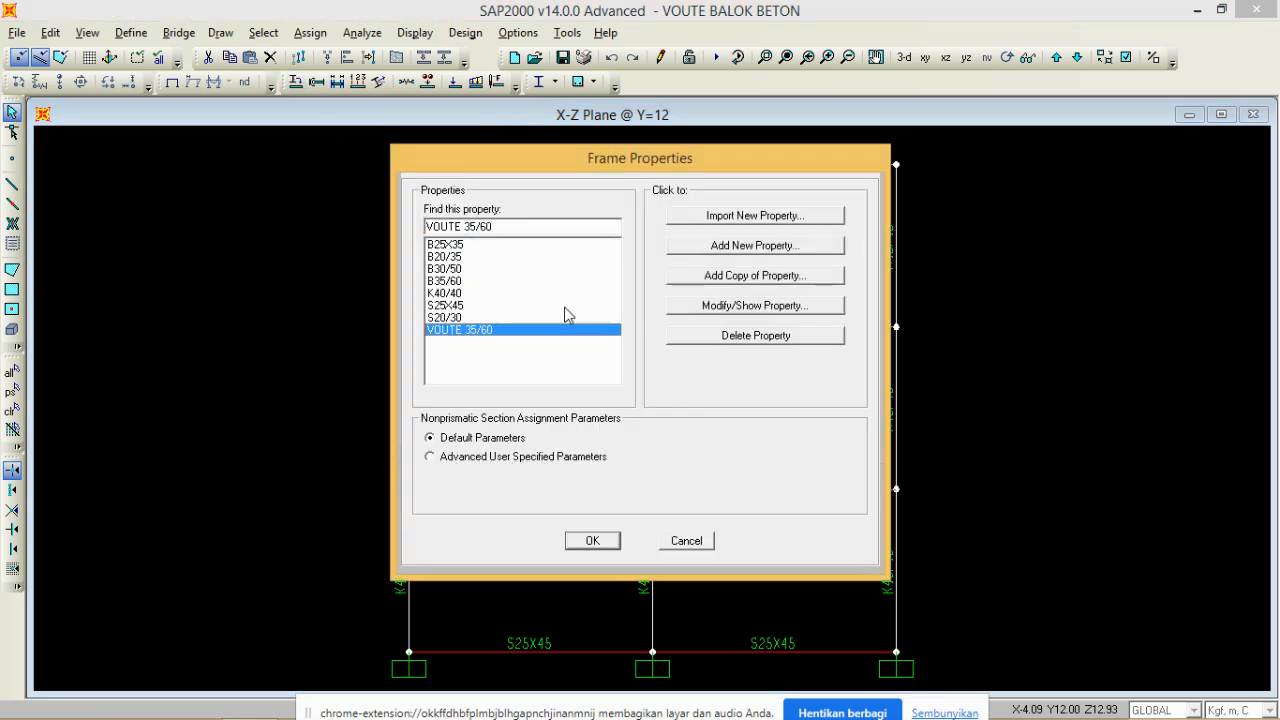
click(610, 541)
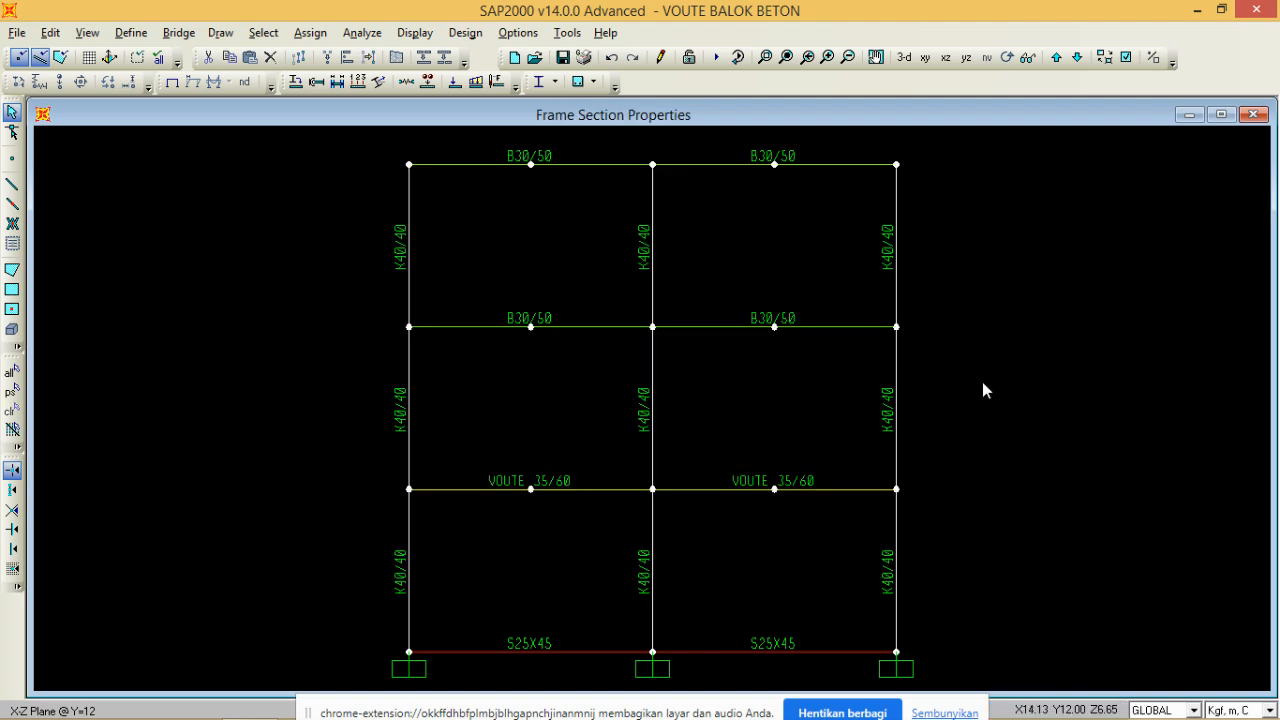
- Turn on the extruded view display for the active window
click(1055, 58)
click(1126, 58)
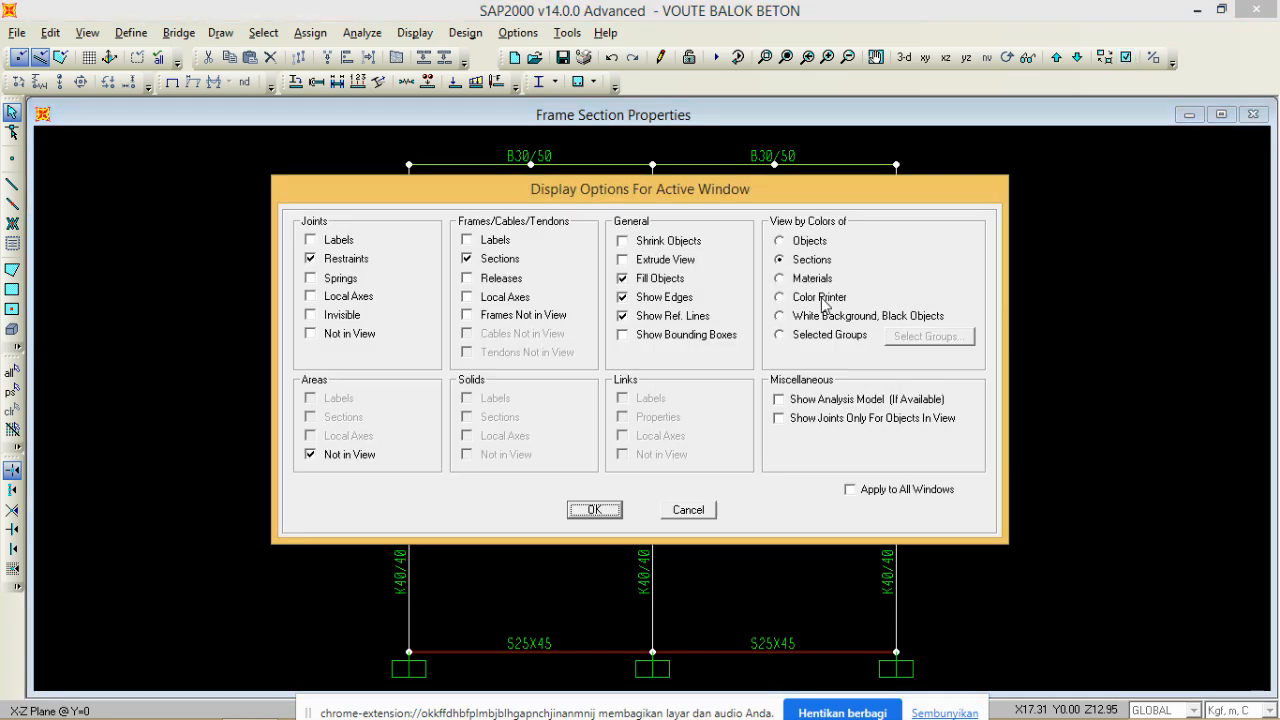
click(670, 262)
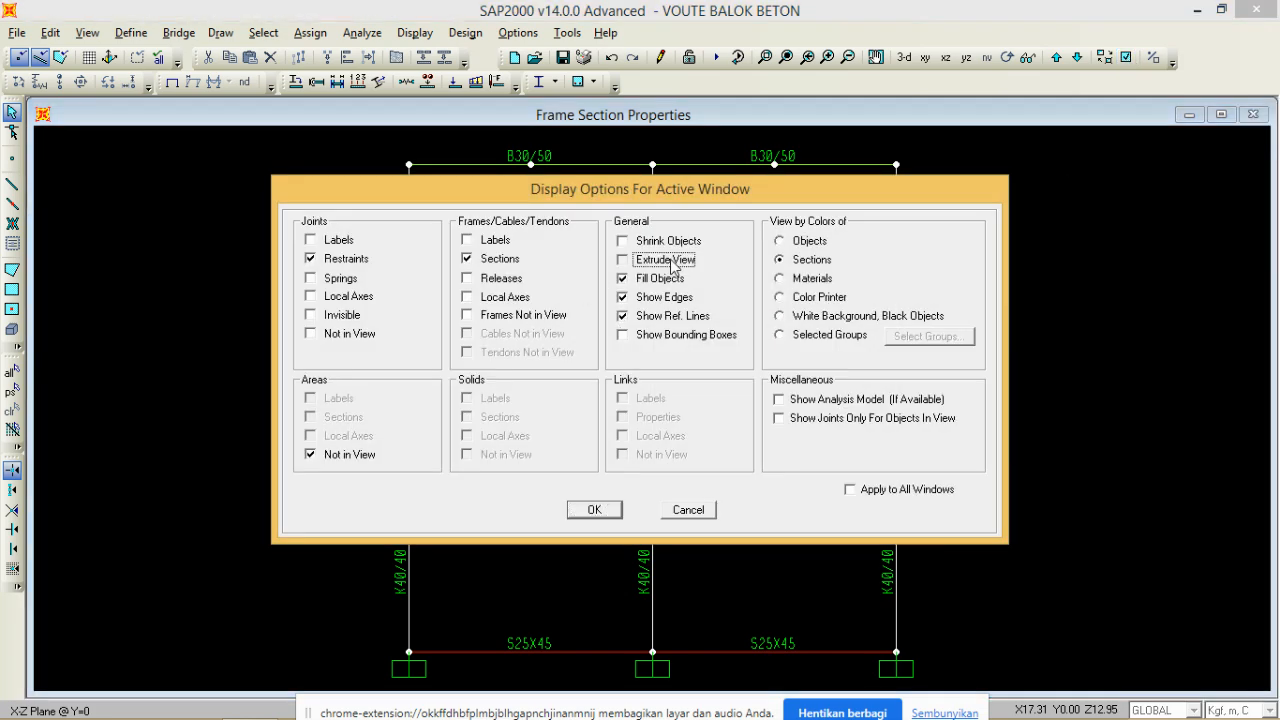
click(604, 509)
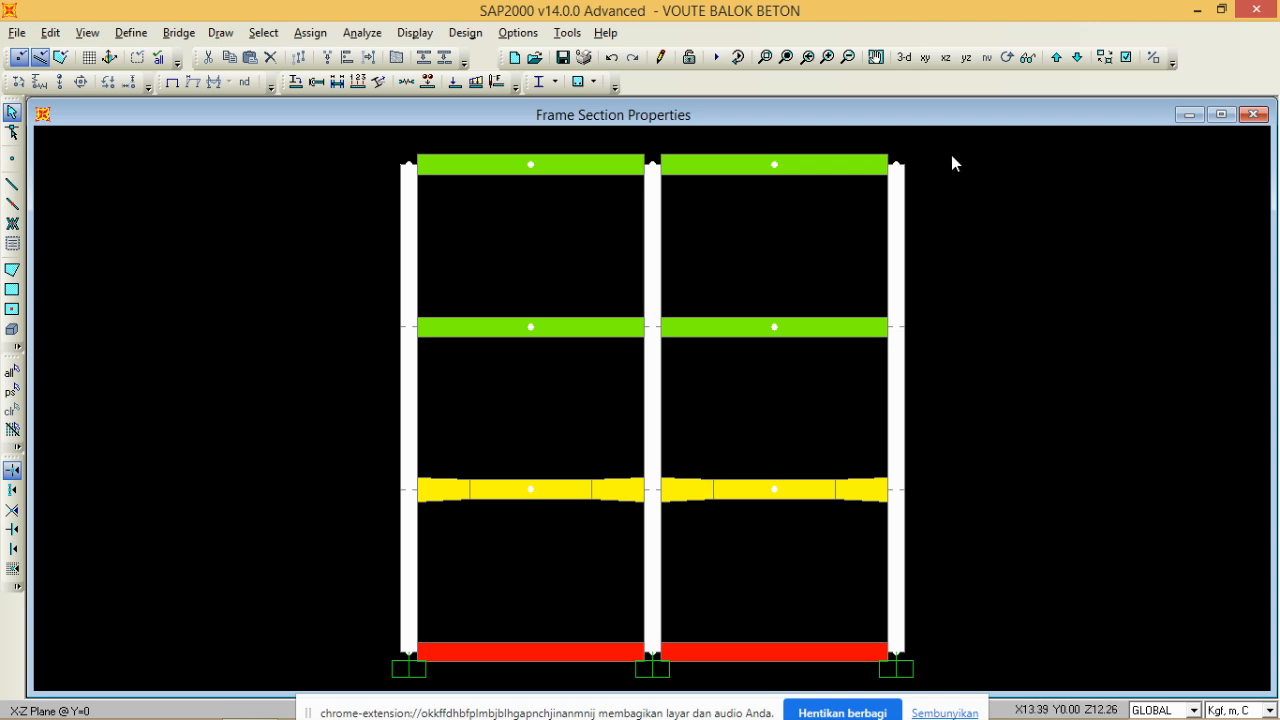
- Set the insertion point of all frames on the Z=4 level to 8 (Top Center), without transforming frame stiffness for offsets
click(925, 58)
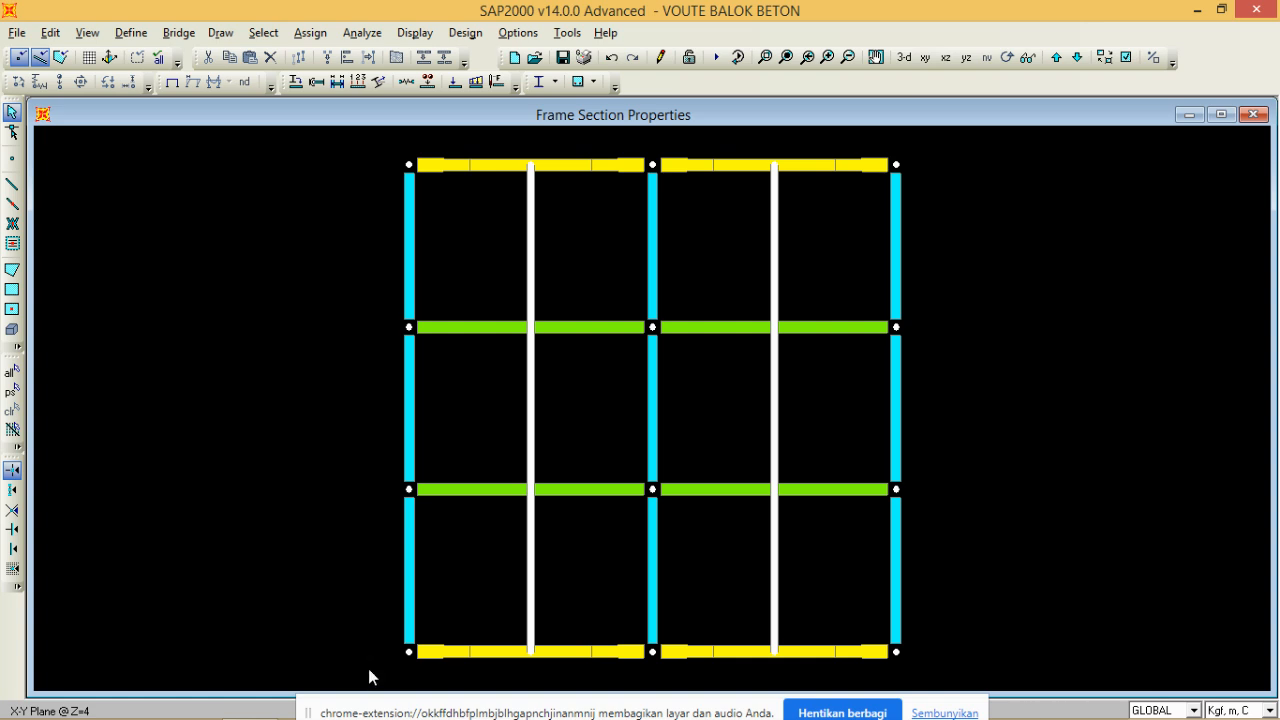
drag(941, 200, 955, 150)
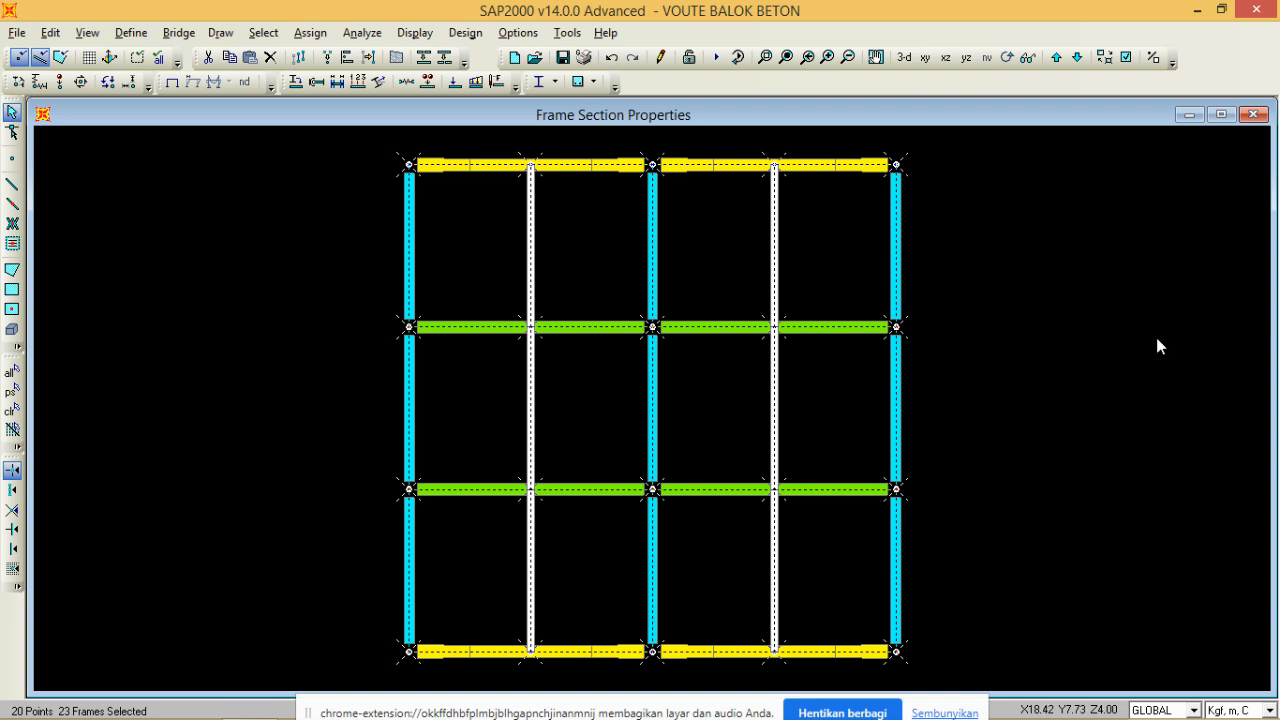
click(308, 38)
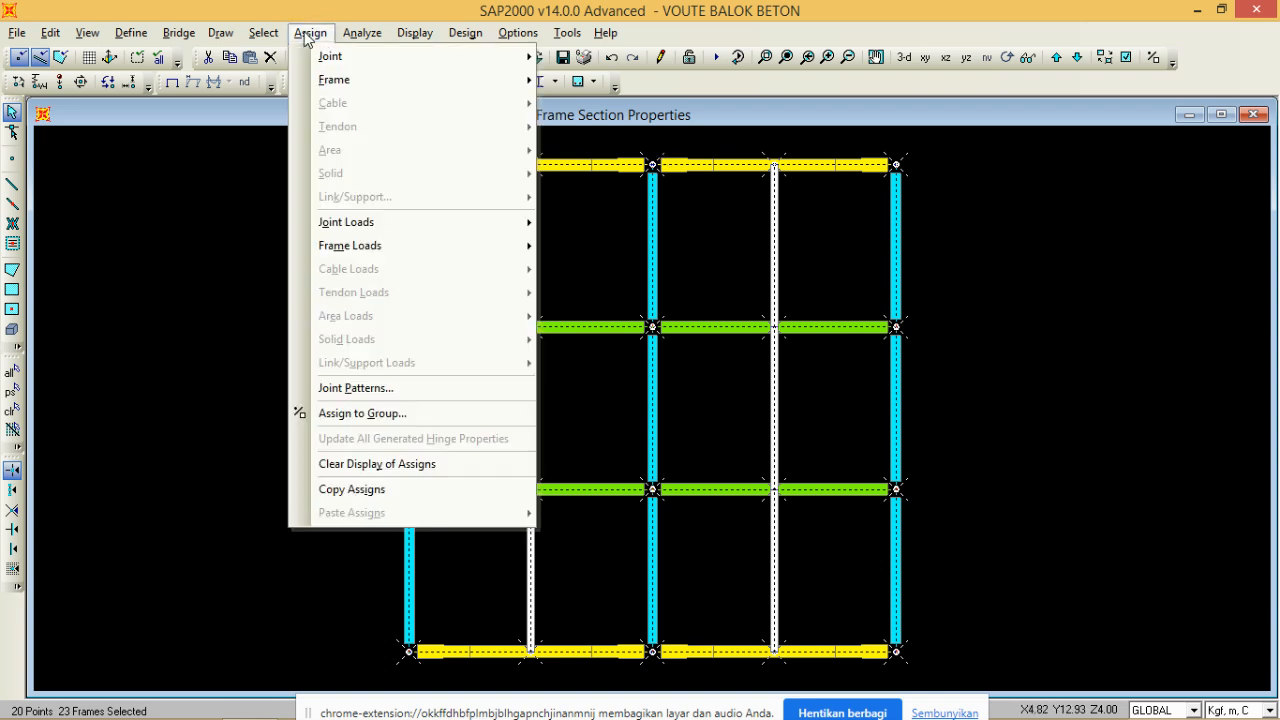
mouse_move(335, 83)
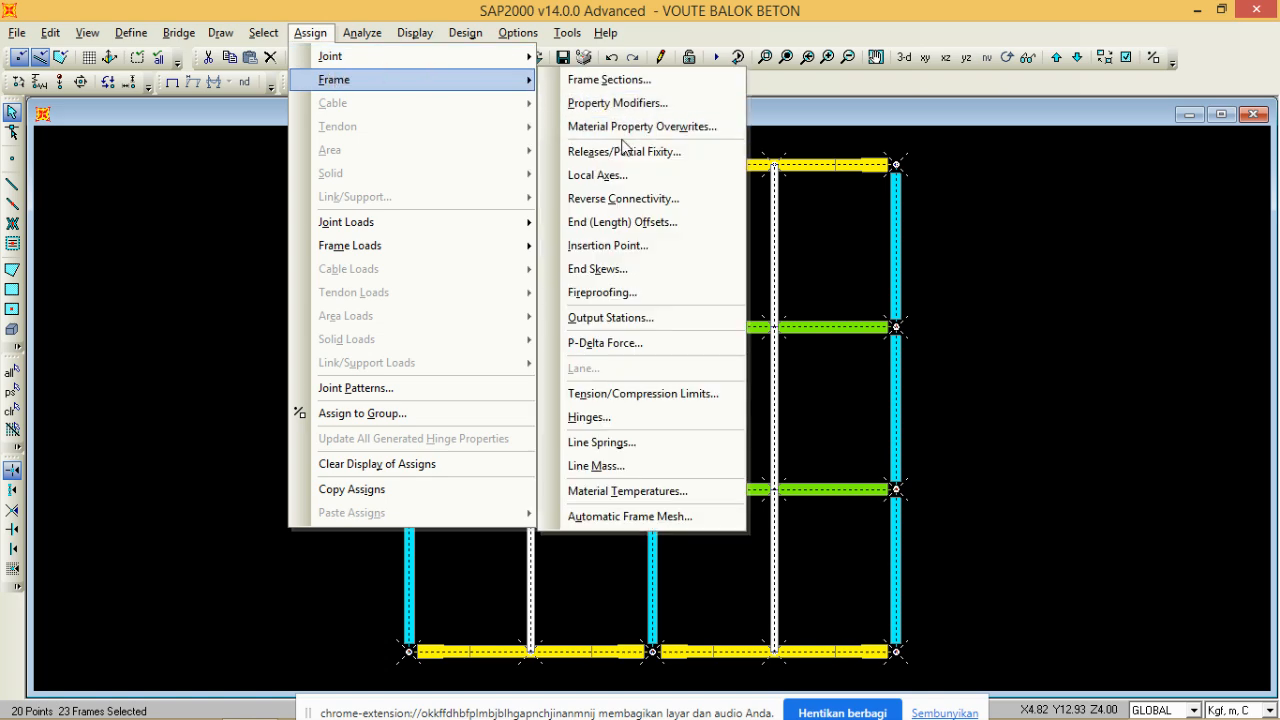
click(626, 246)
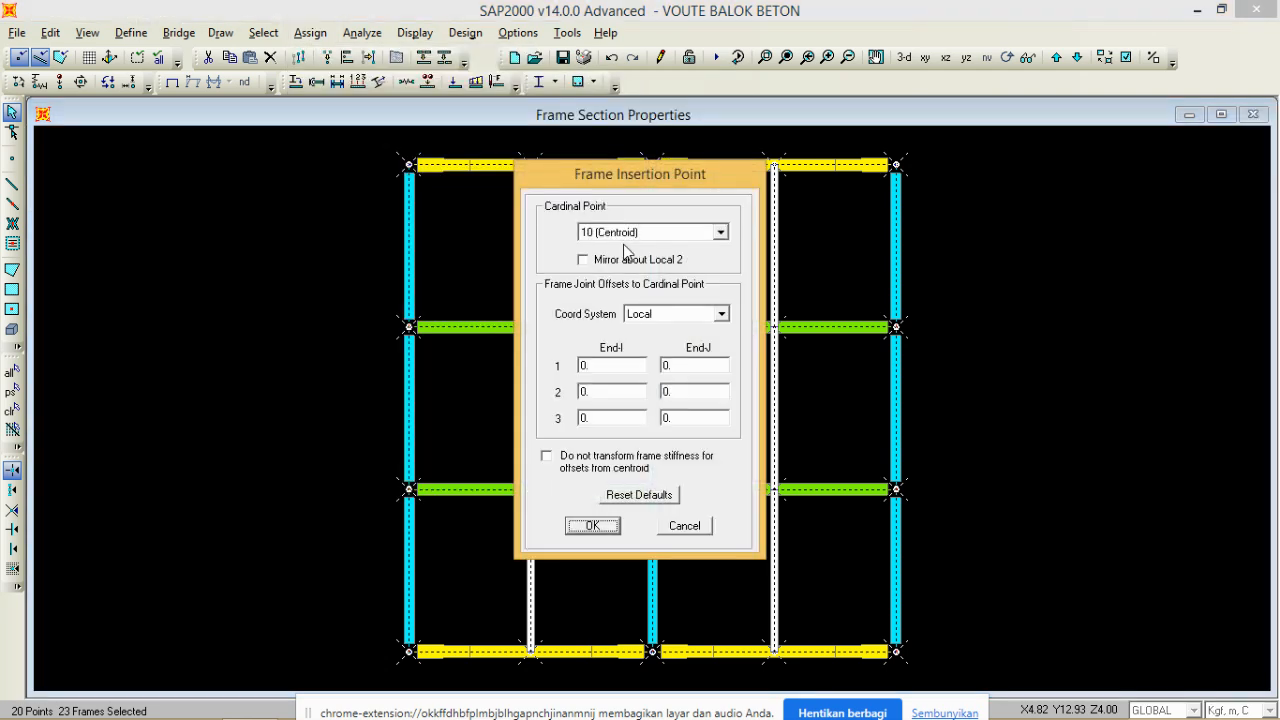
click(720, 232)
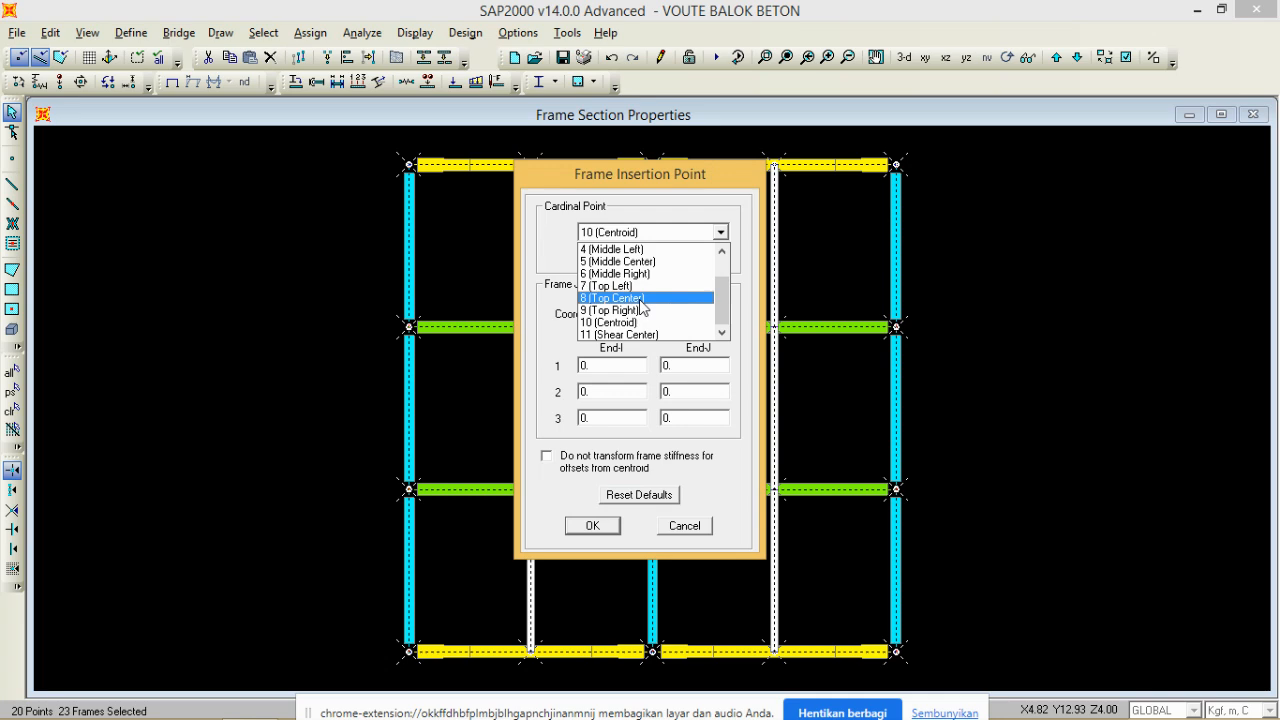
click(641, 298)
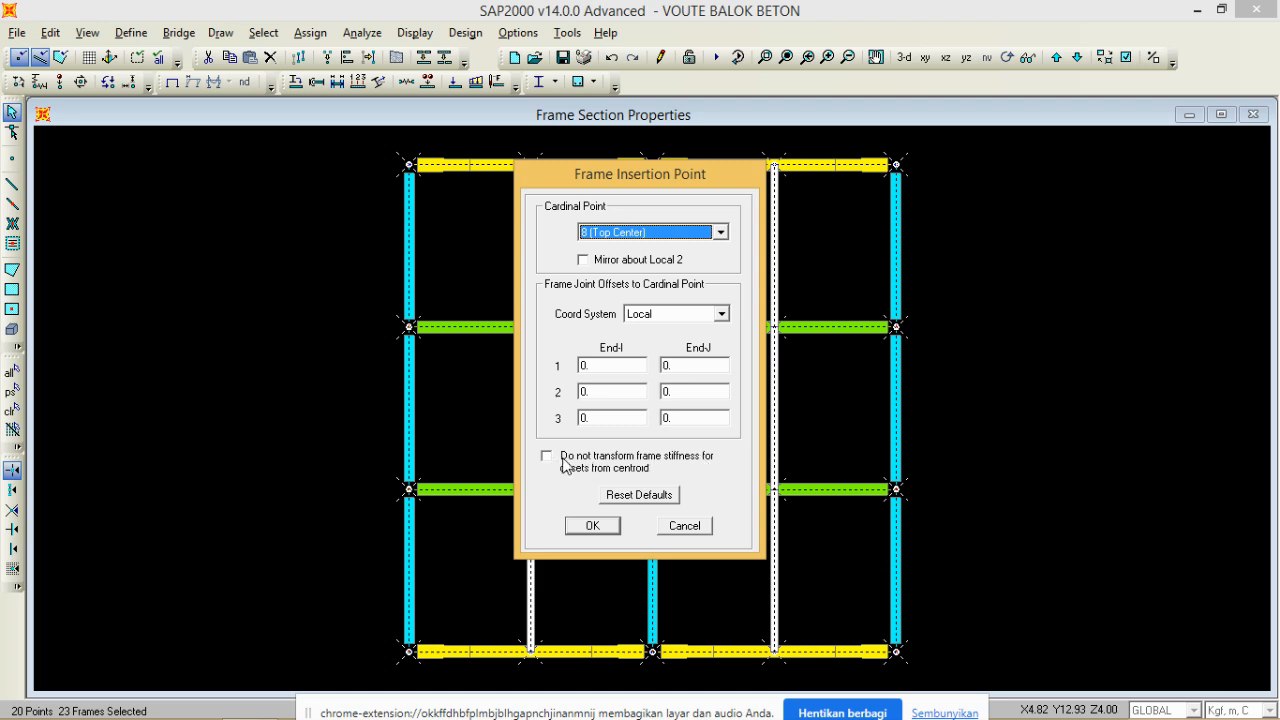
drag(615, 172, 1003, 181)
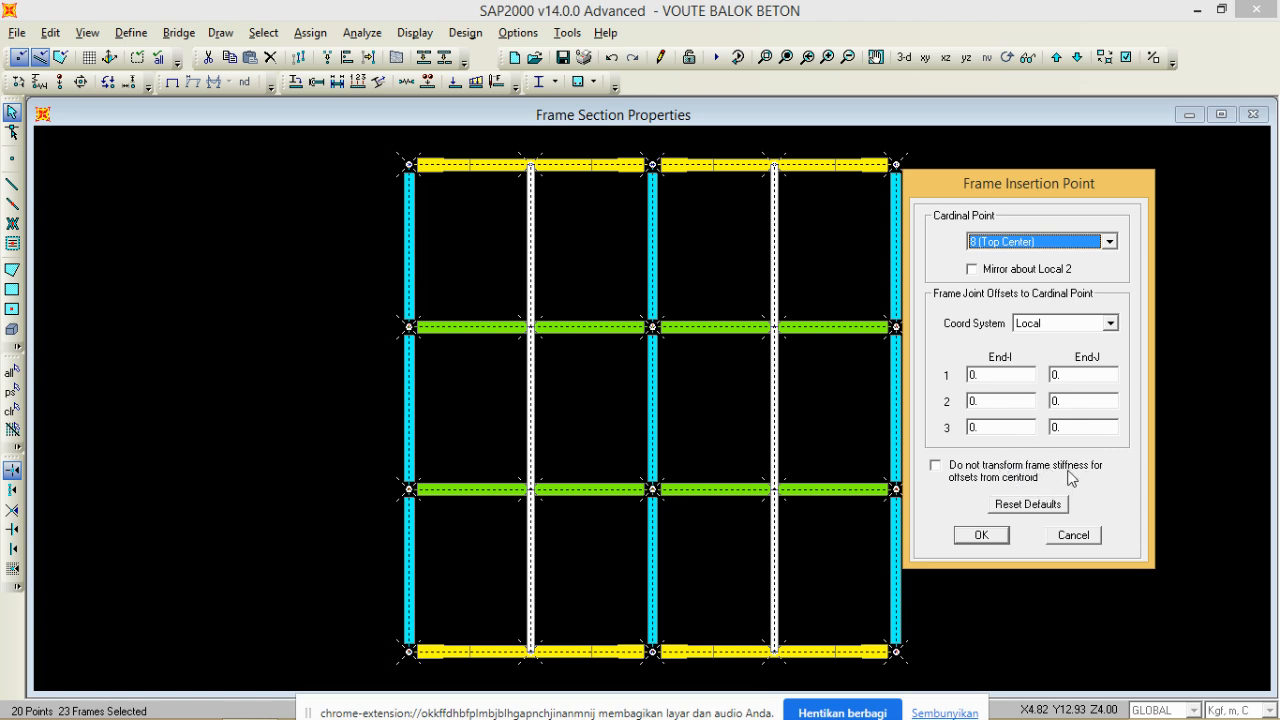
click(945, 476)
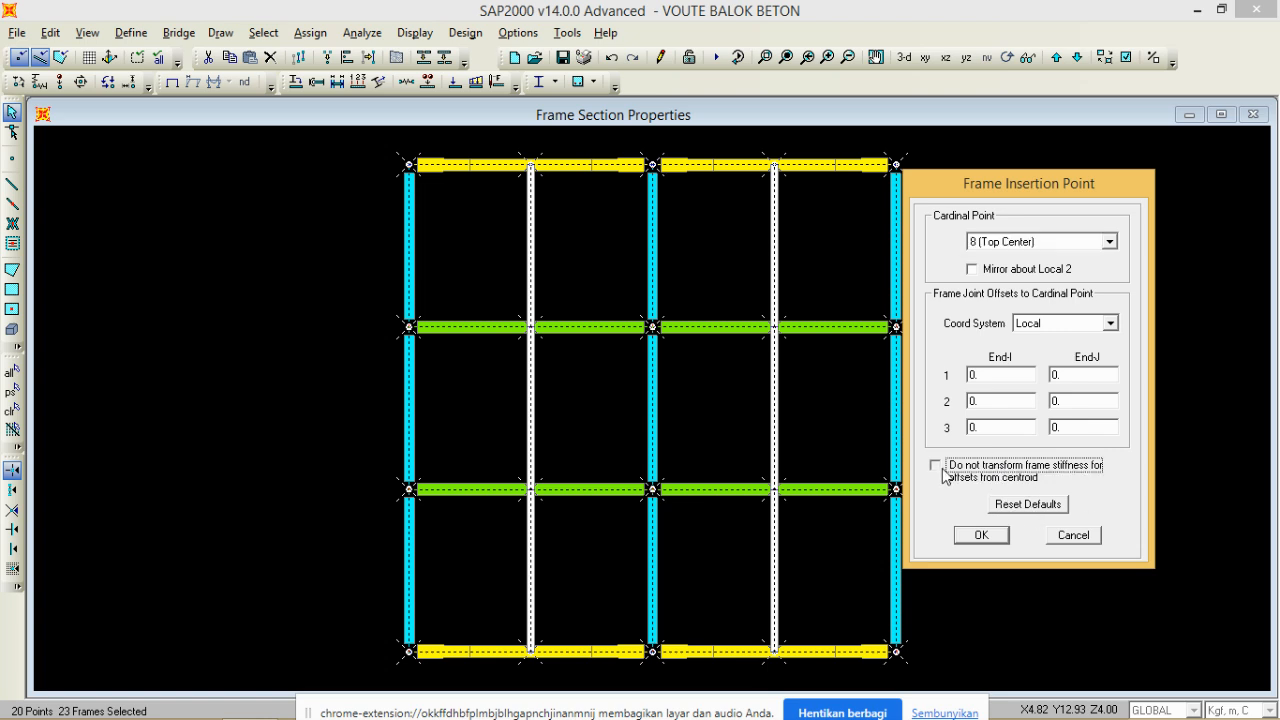
click(994, 537)
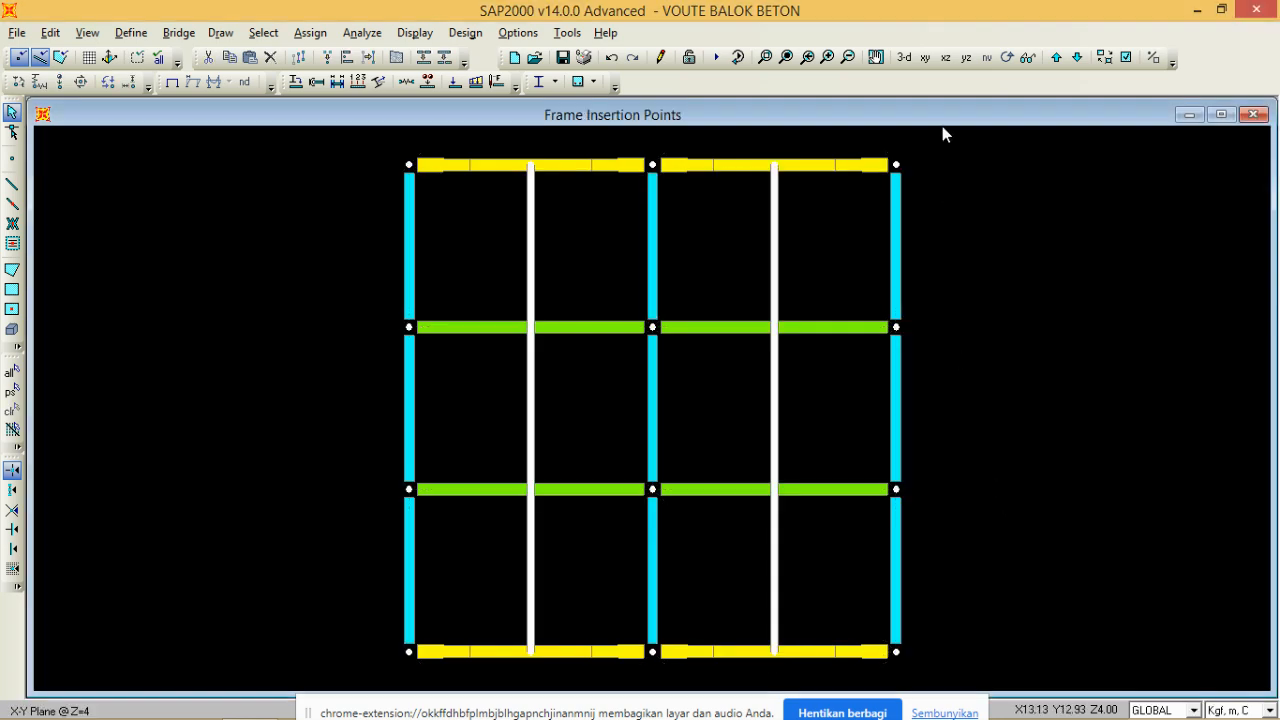
- Set the insertion point of all frames on the Z=8 and Z=12 levels to 8 (Top Center)
click(945, 58)
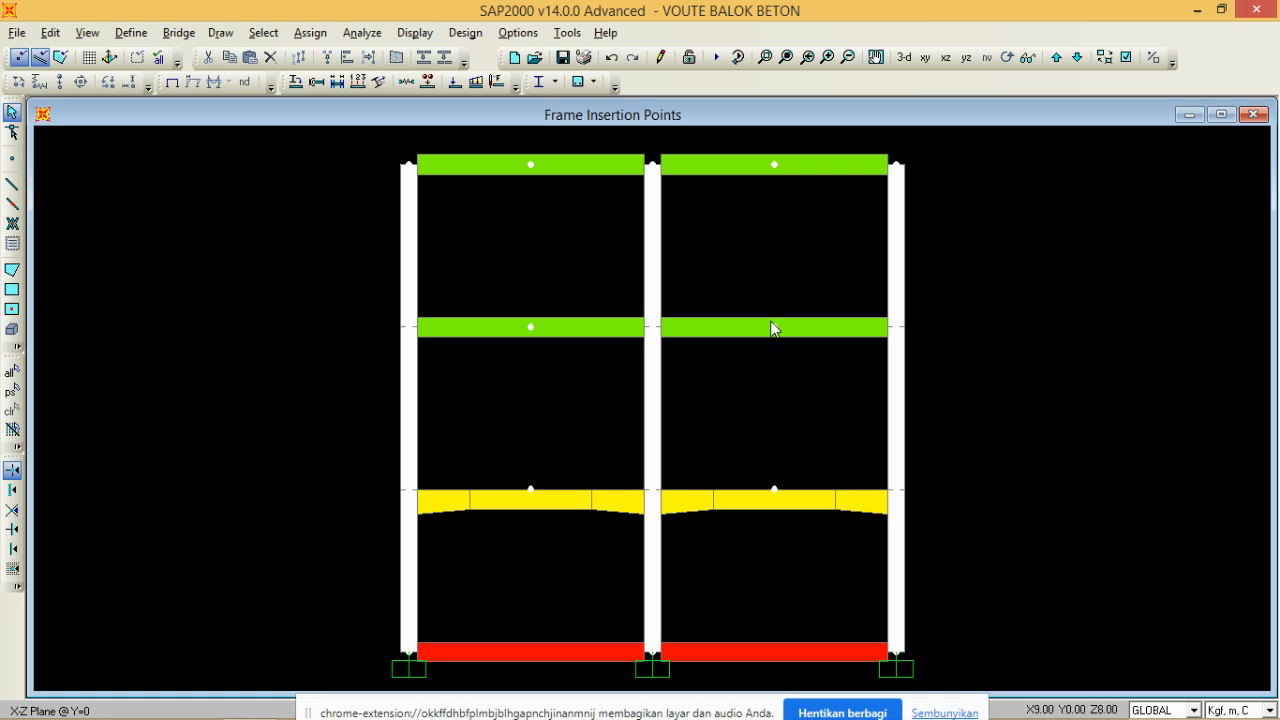
click(925, 58)
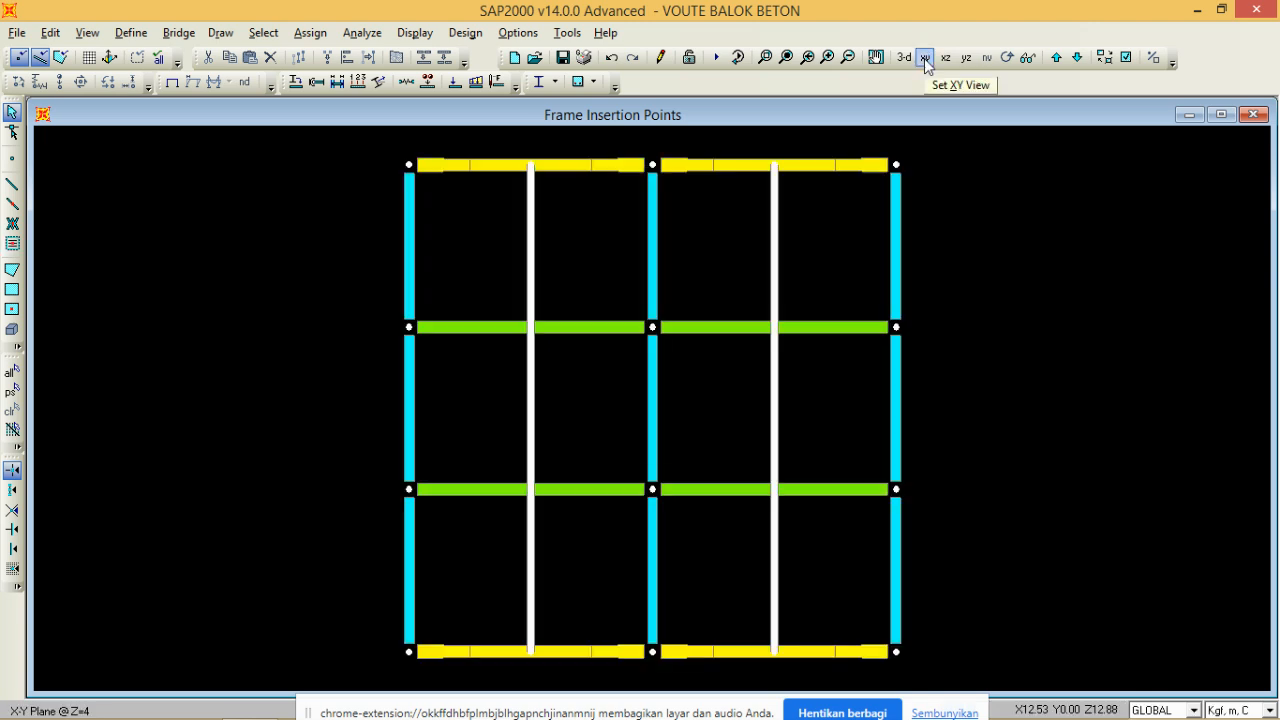
click(1056, 57)
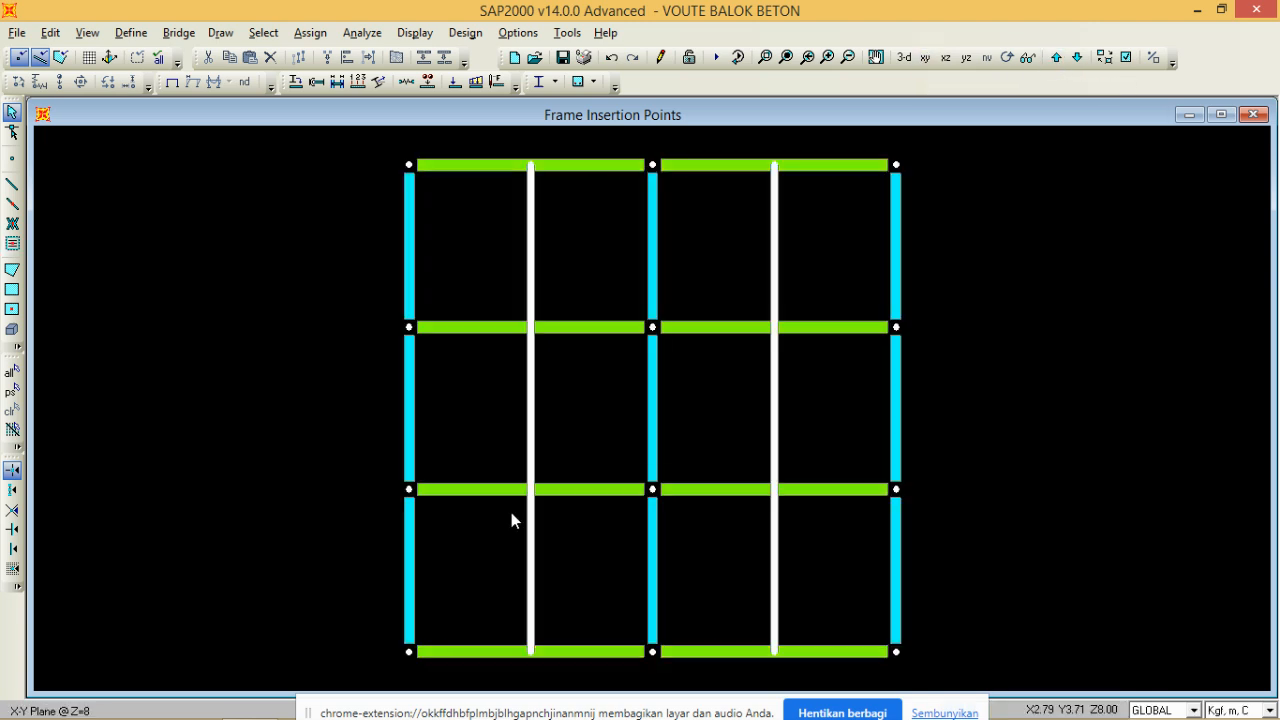
drag(367, 665, 958, 150)
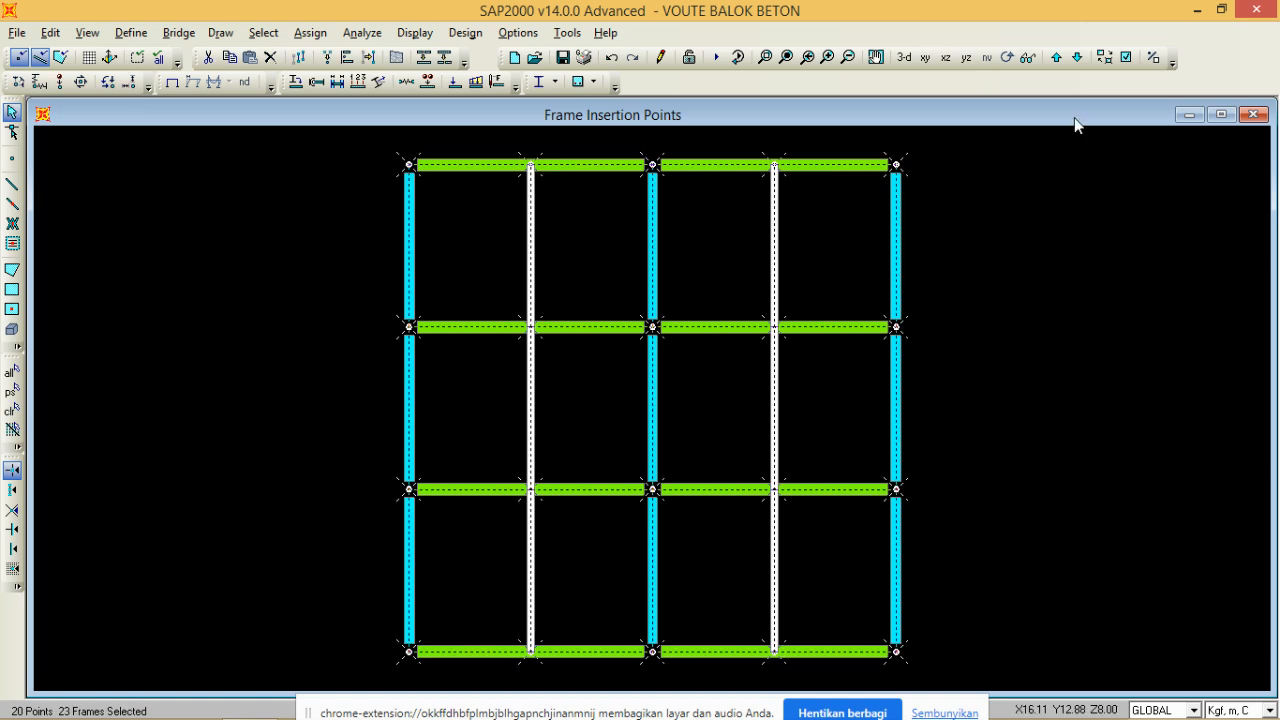
click(1056, 58)
drag(359, 664, 974, 153)
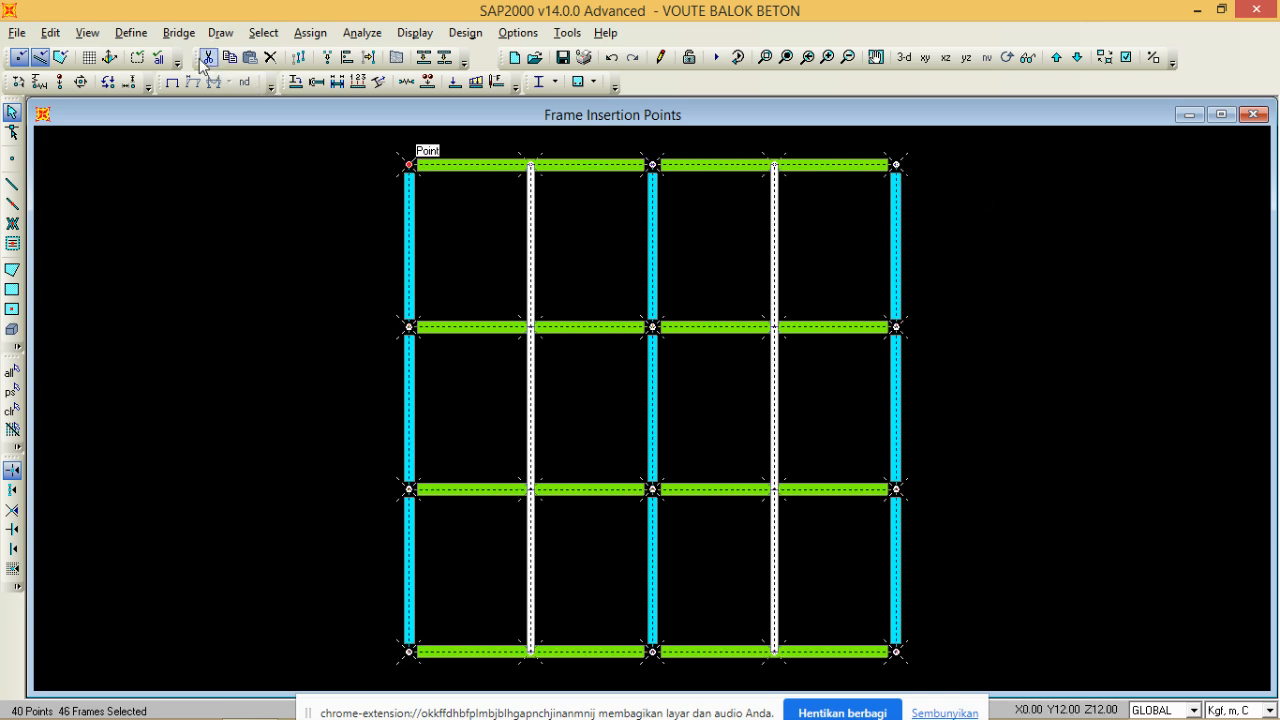
click(301, 34)
mouse_move(325, 80)
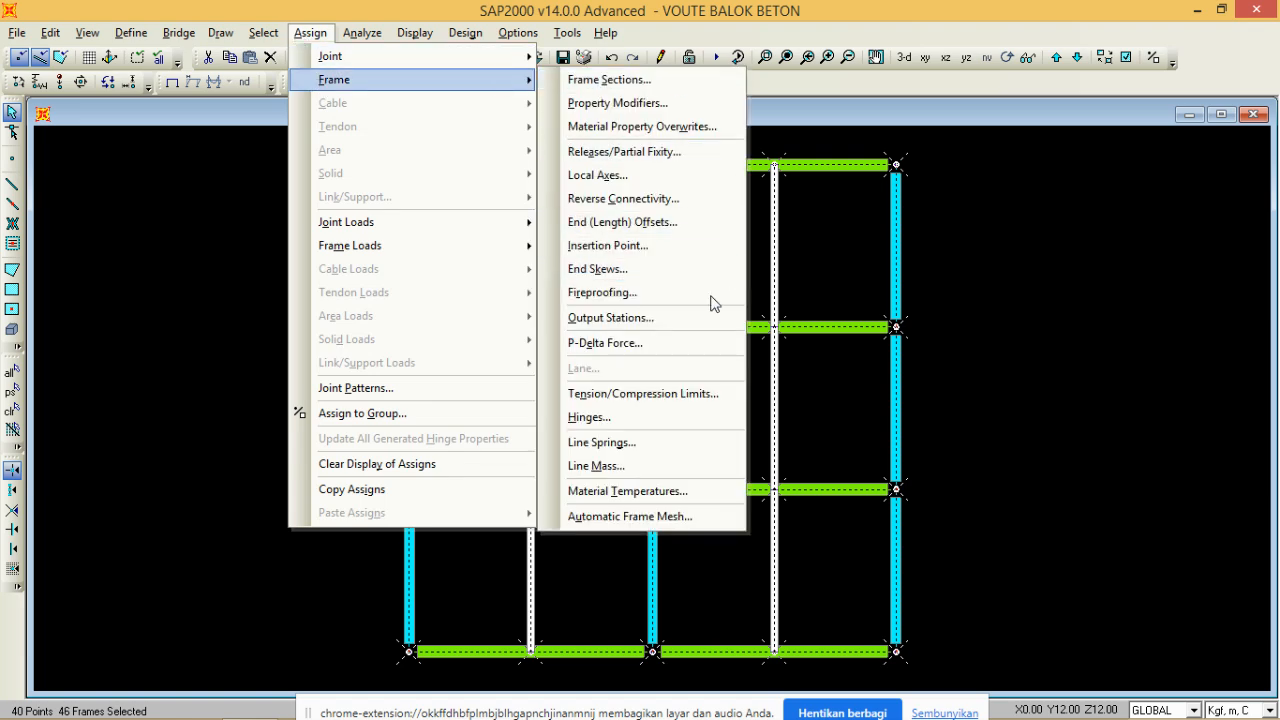
click(610, 246)
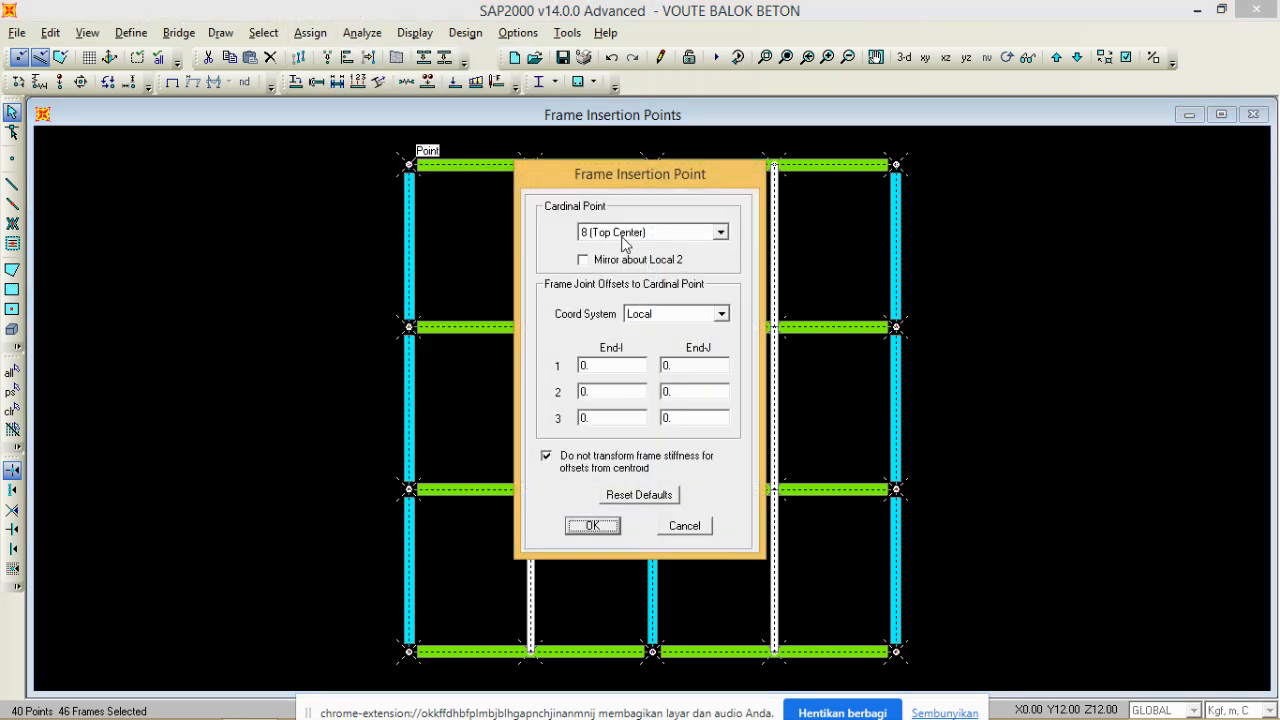
click(605, 526)
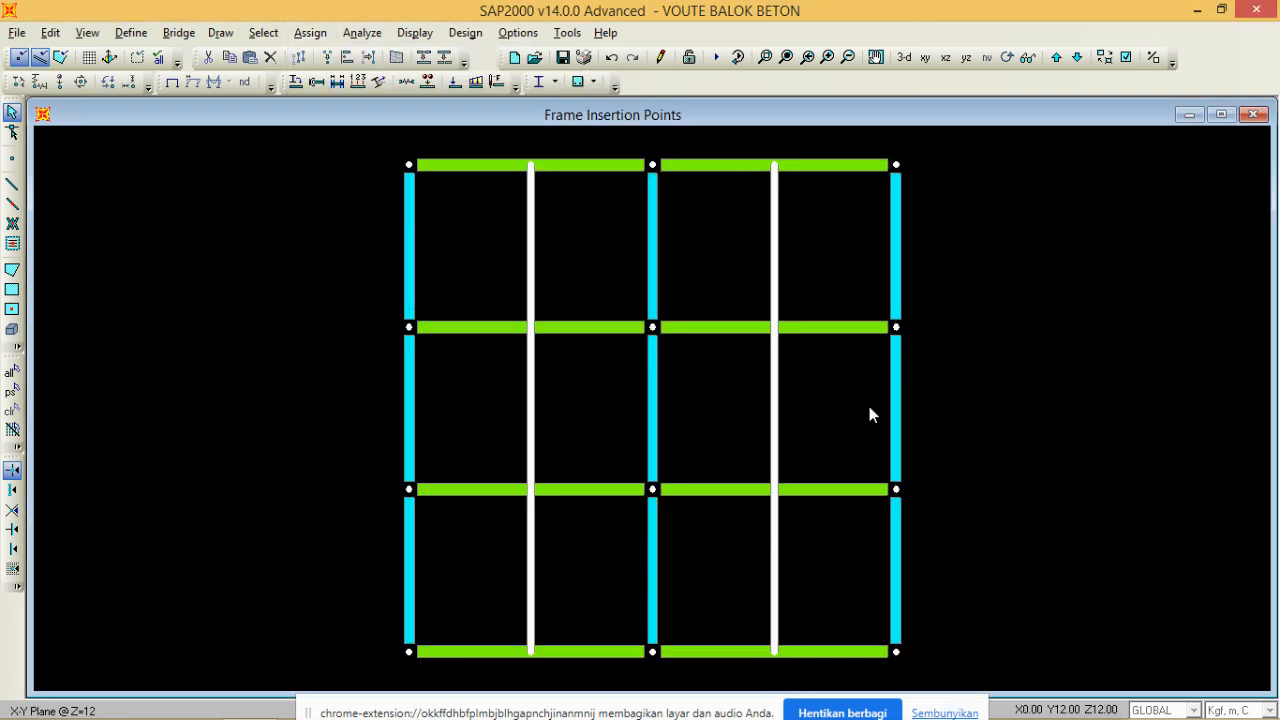
- Switch to the 3D view and display the area objects by turning off Not in View for areas
click(904, 57)
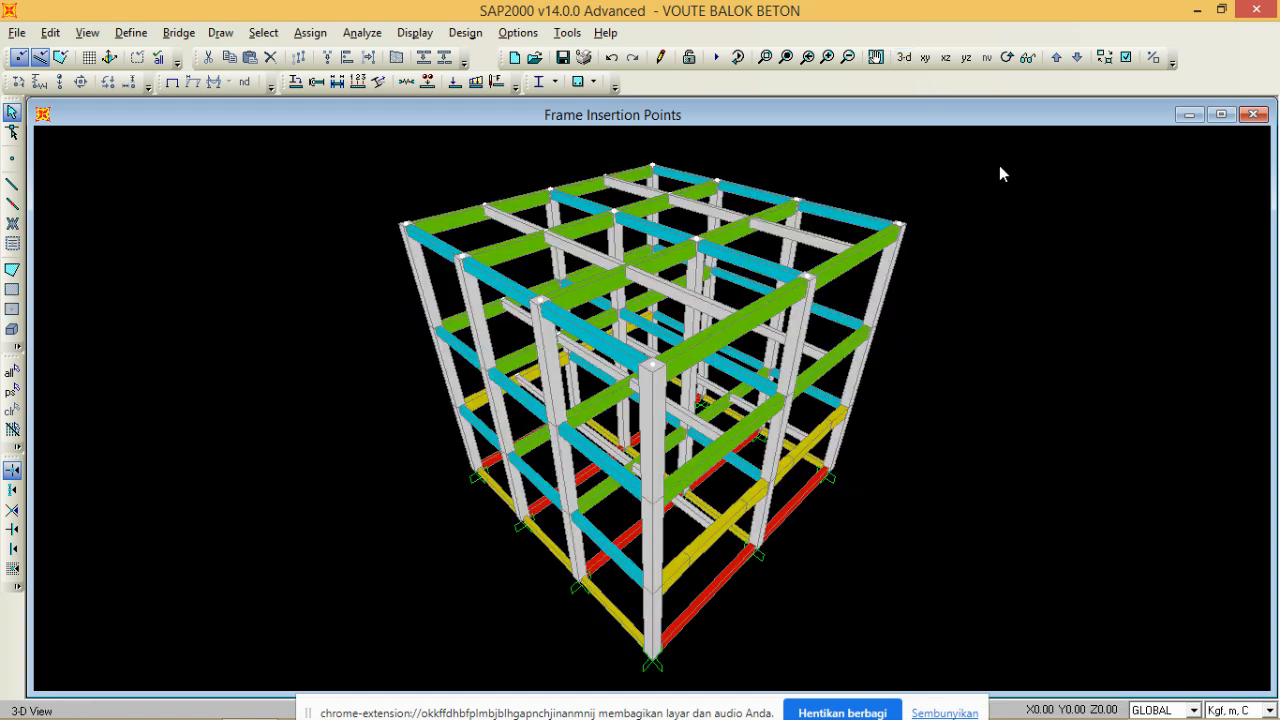
click(1125, 59)
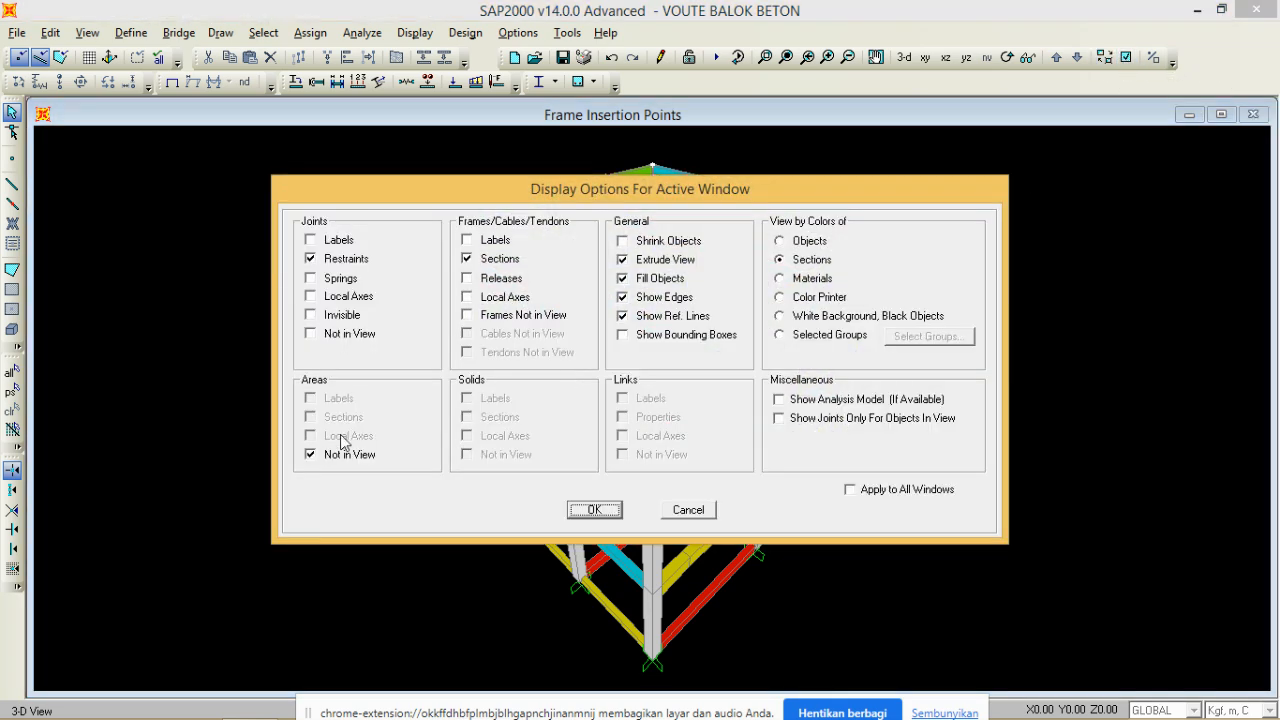
click(322, 456)
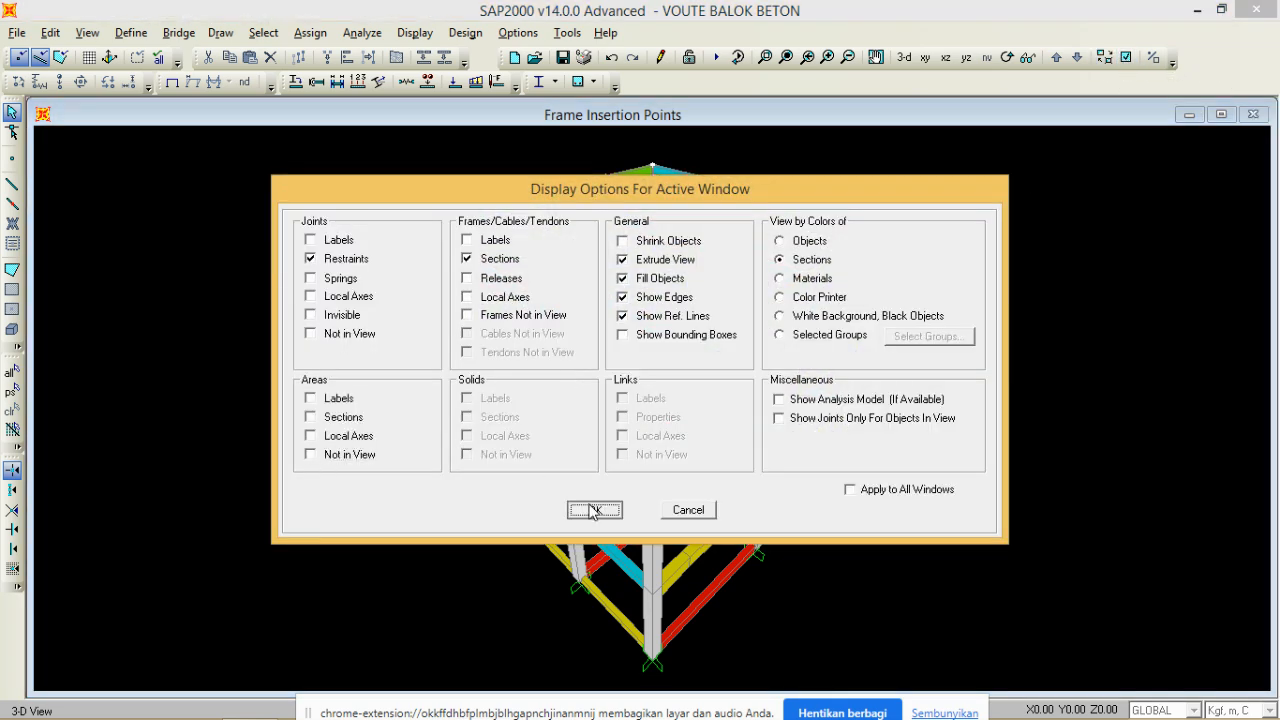
click(593, 510)
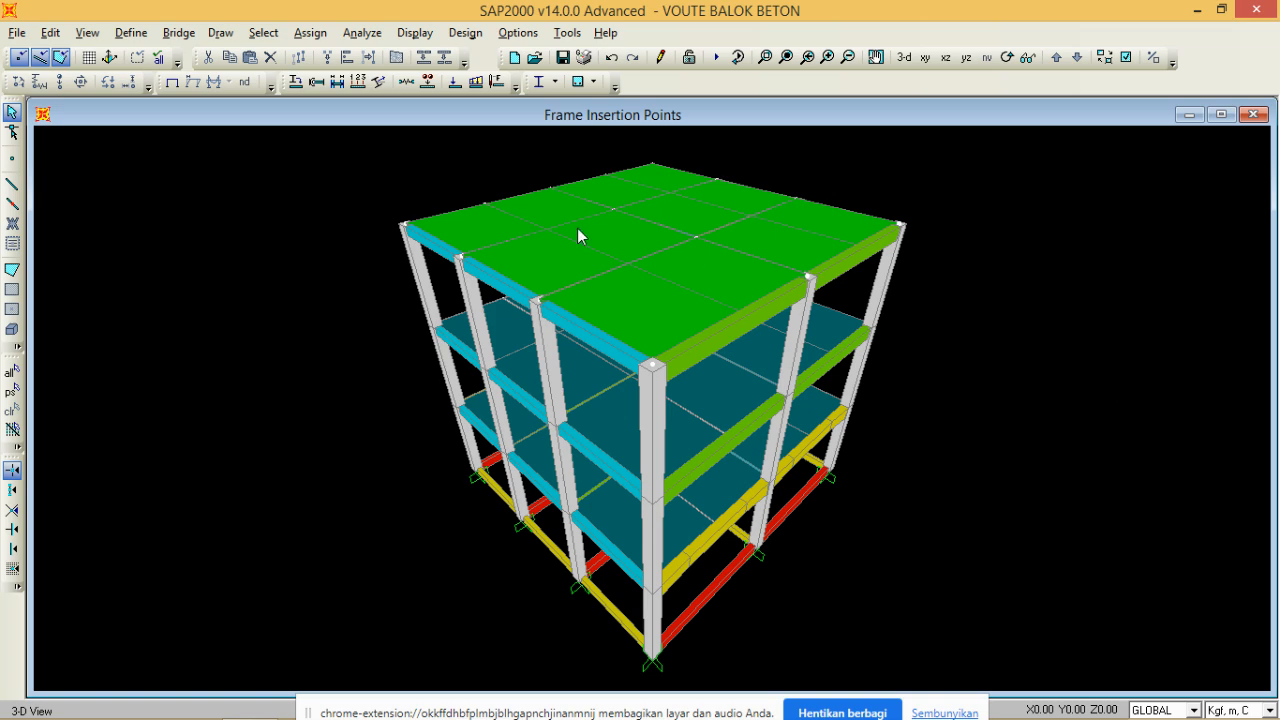
- Run the analysis for all load cases, save the model, and close the analysis report
click(362, 32)
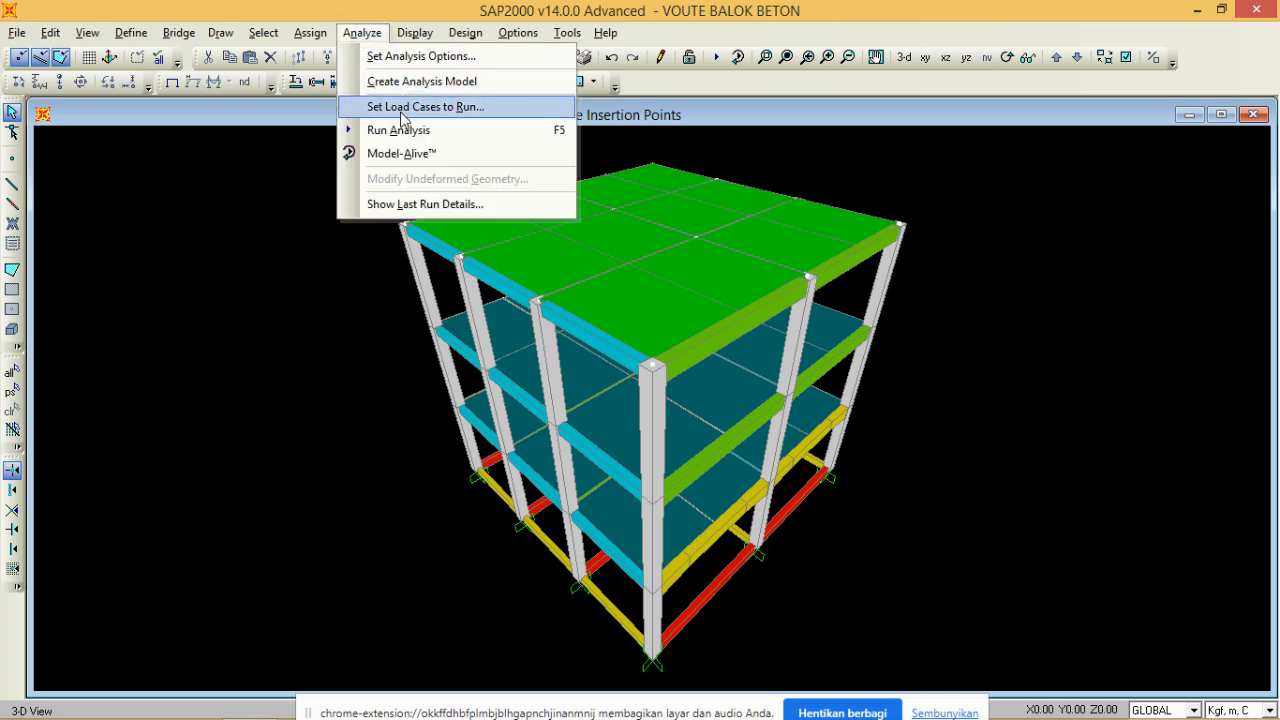
click(412, 130)
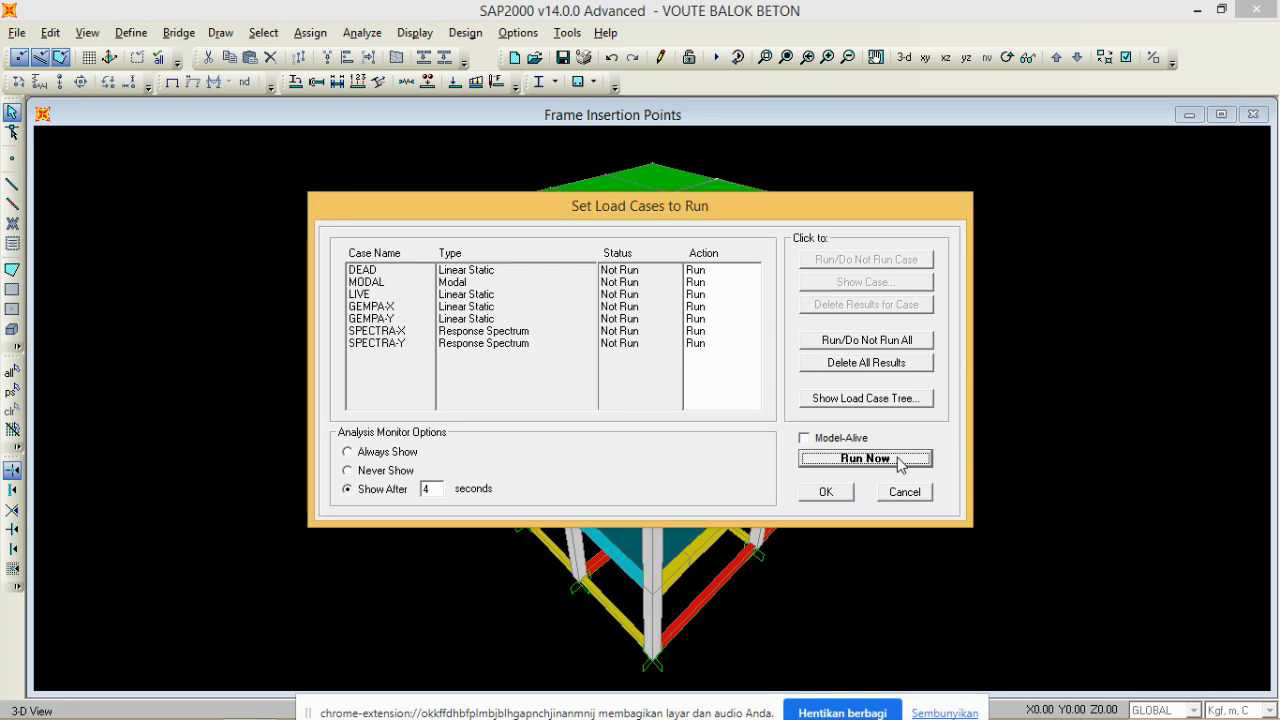
click(897, 457)
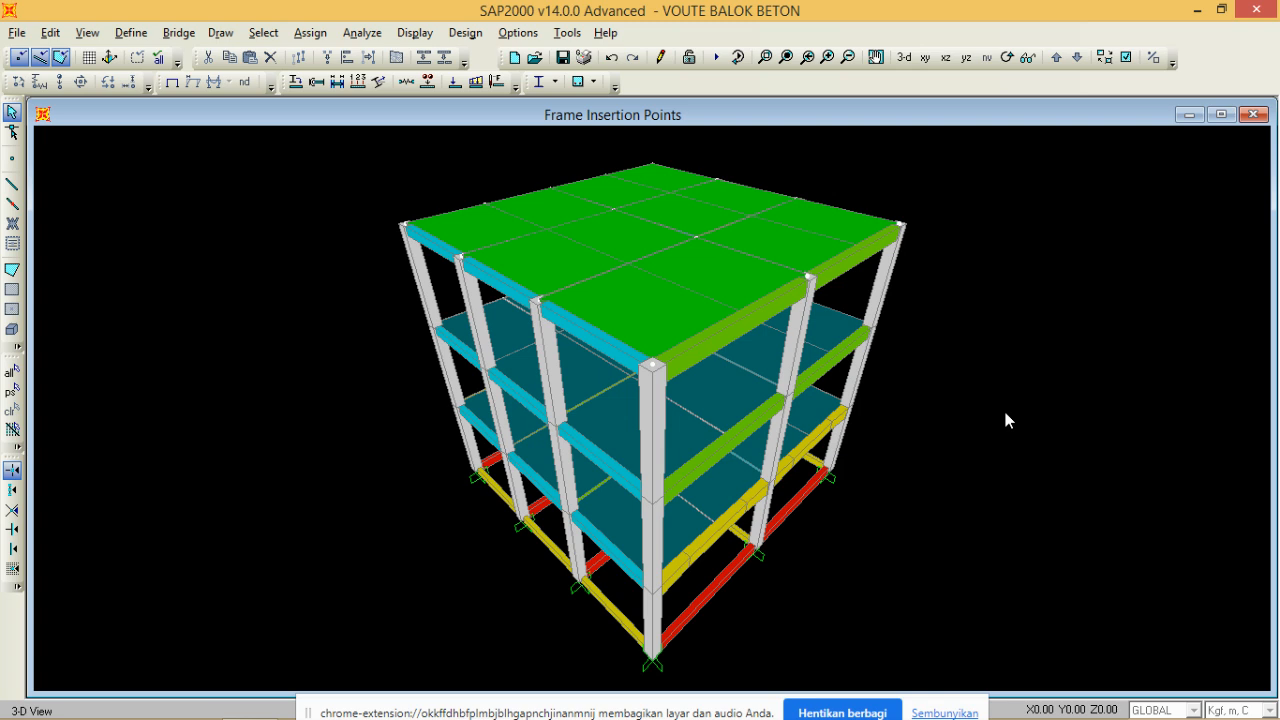
key(ctrl+s)
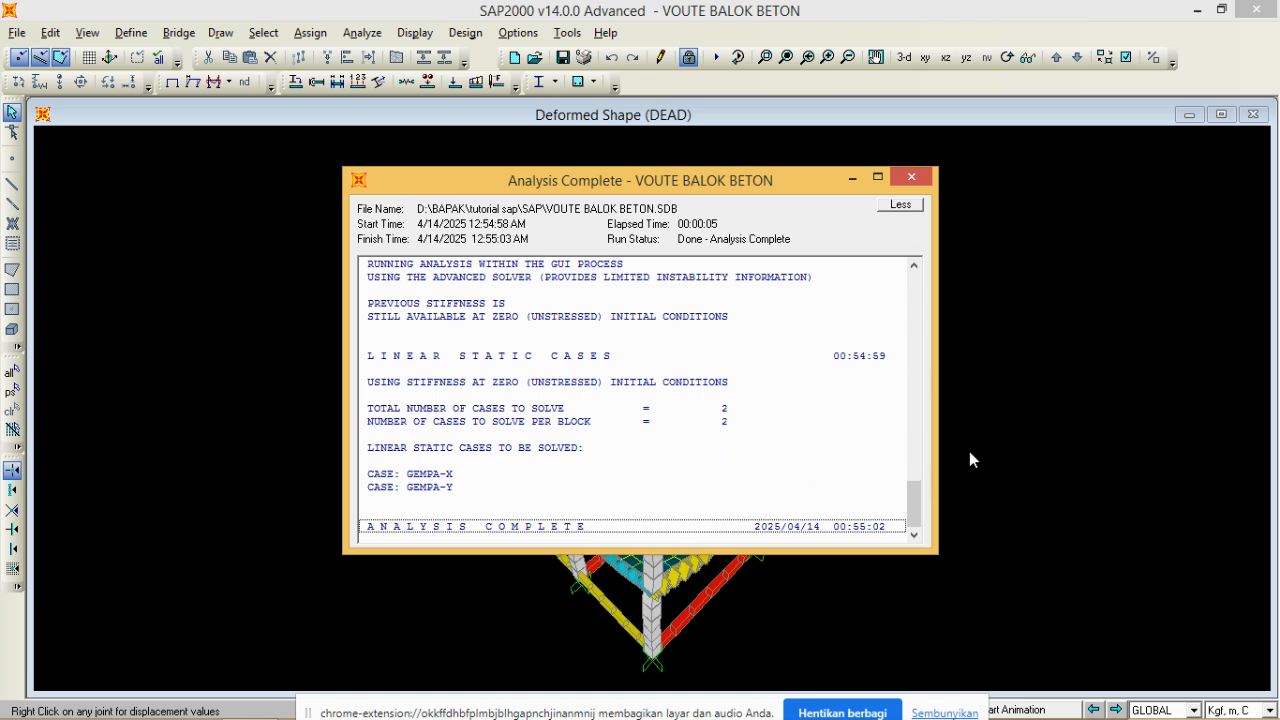
click(912, 178)
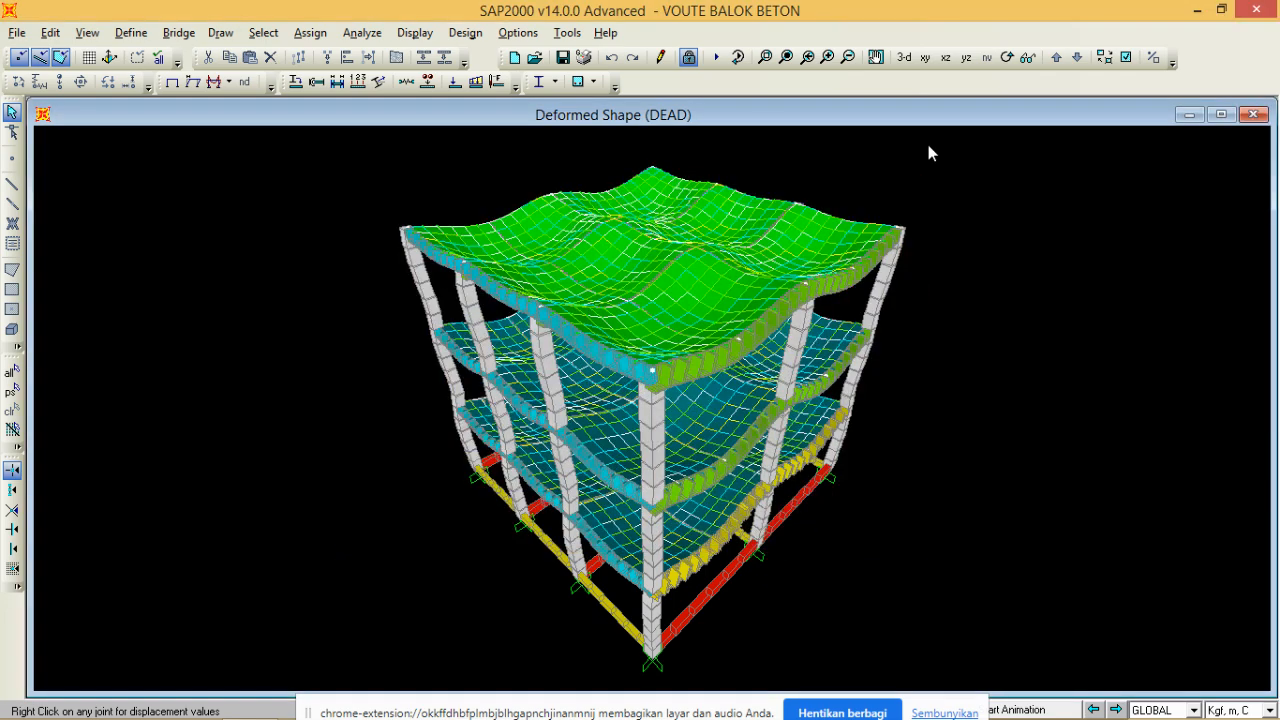
- Start the concrete design check, verify all members passed, and select the failing frames
click(578, 82)
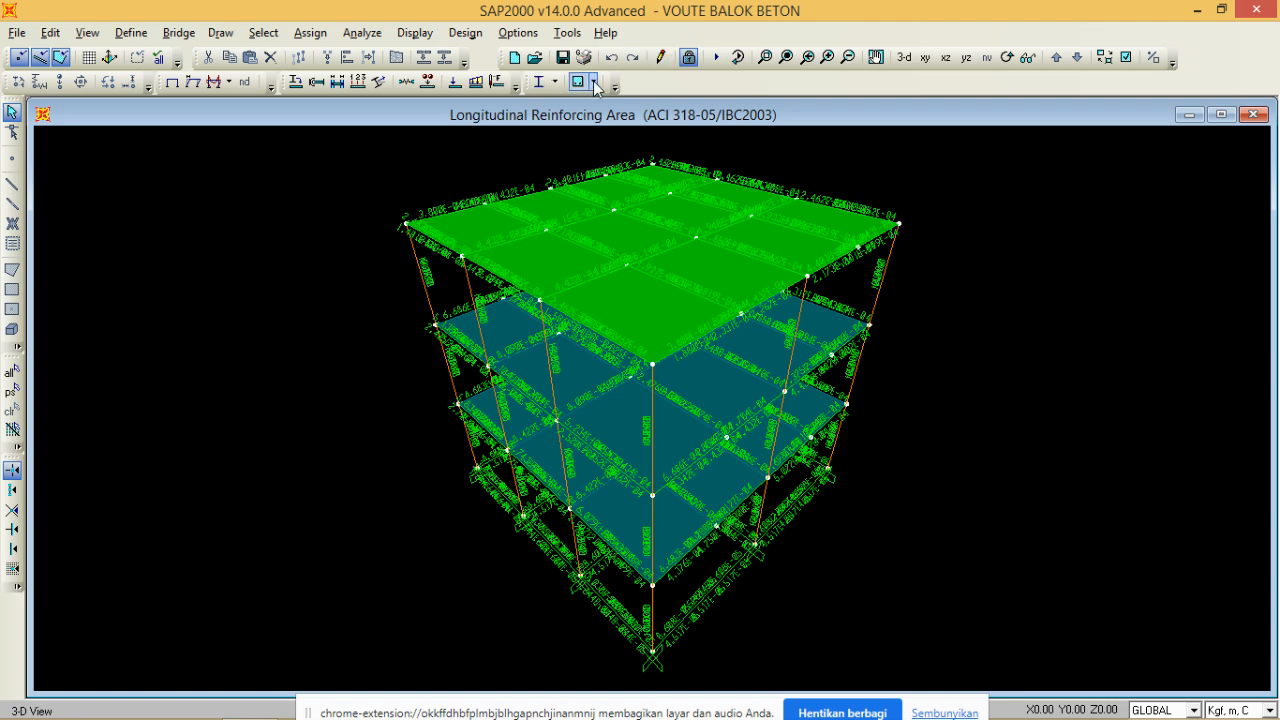
click(594, 83)
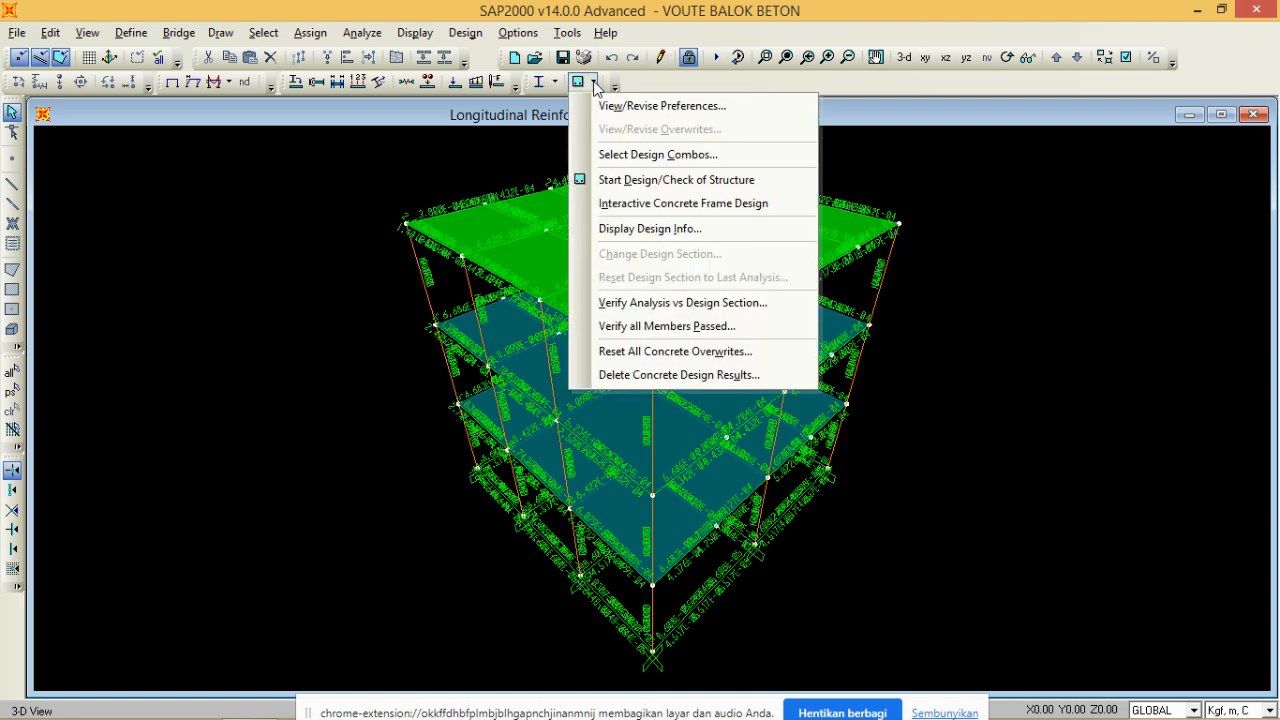
click(697, 327)
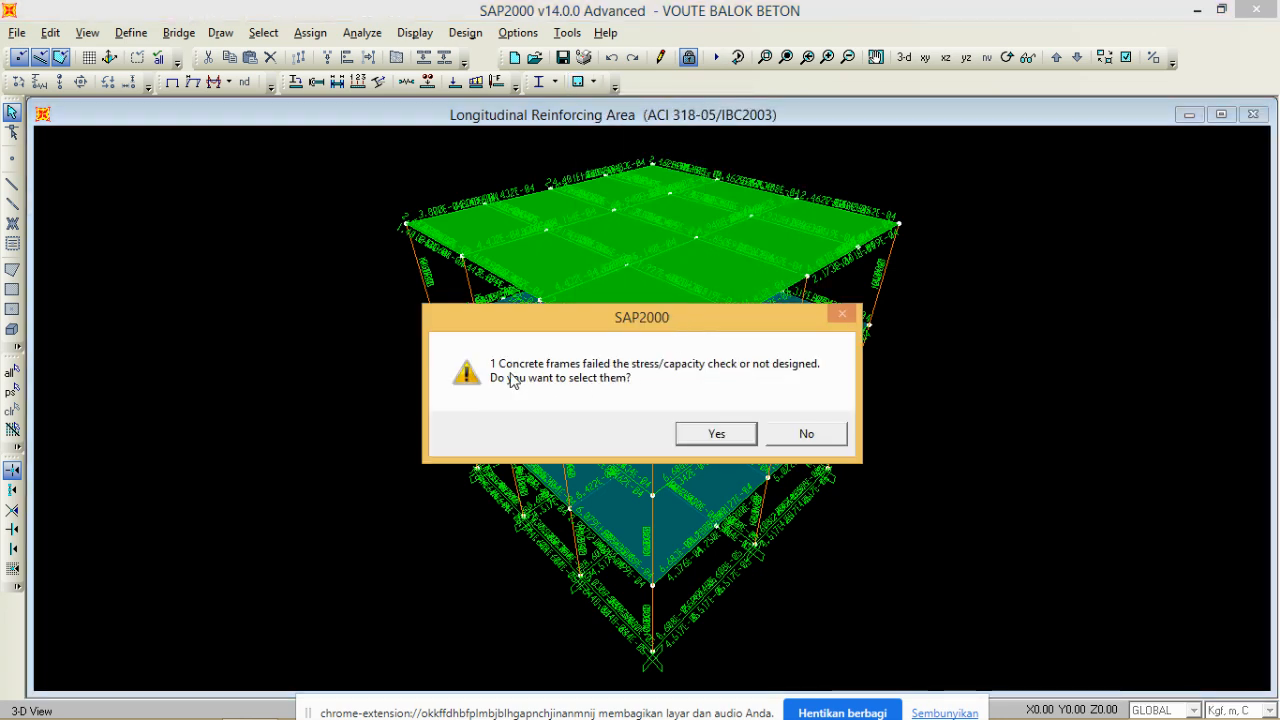
click(722, 438)
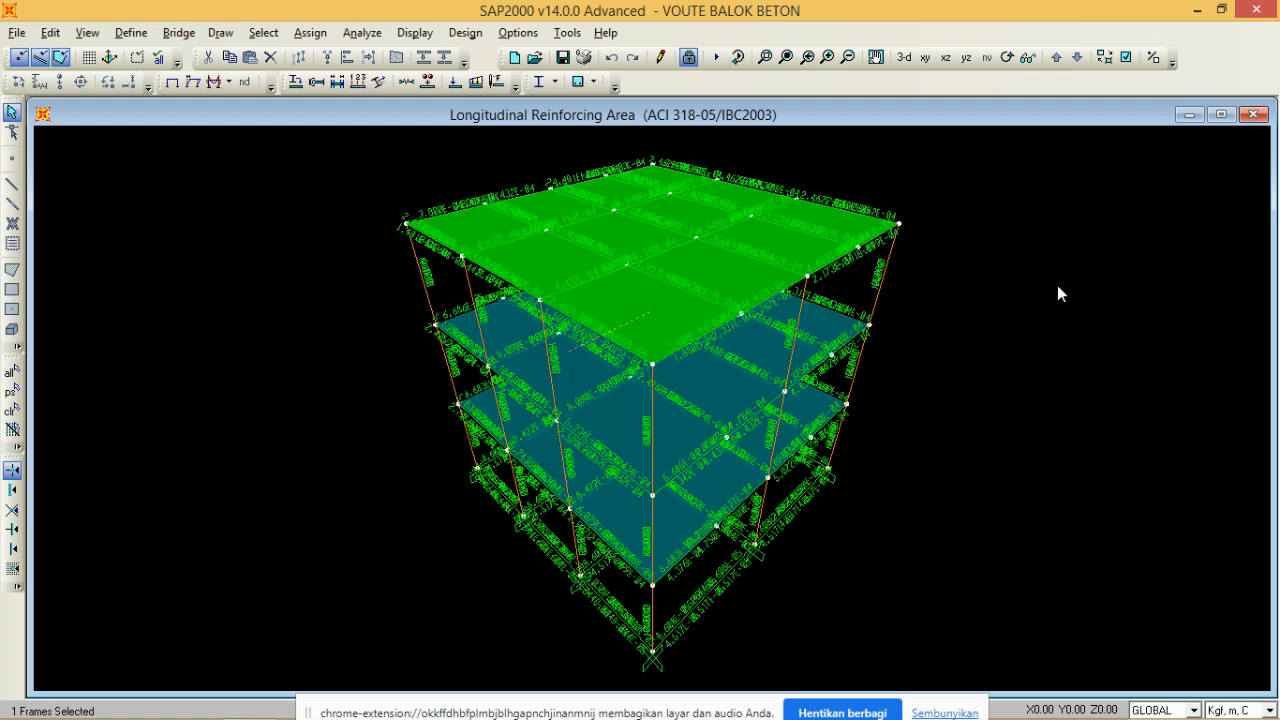
- Switch to the plan view and hide the area objects by turning on Not in View for areas
click(925, 59)
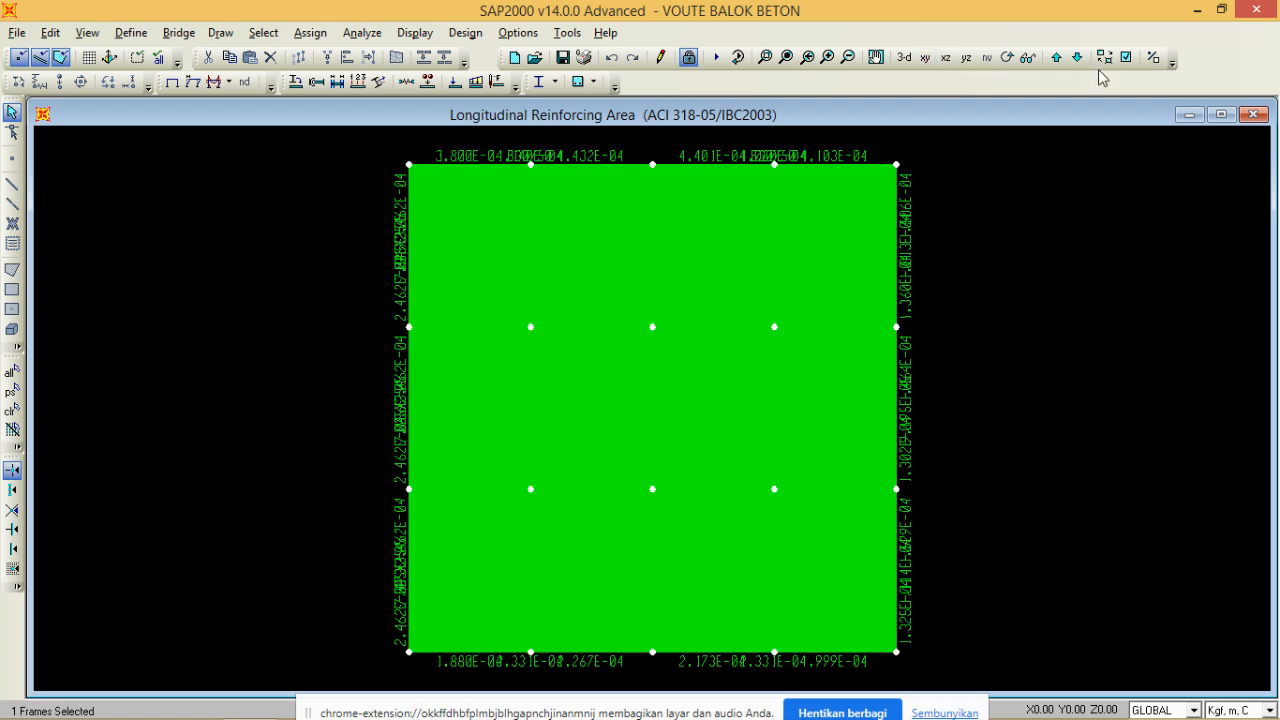
click(1126, 59)
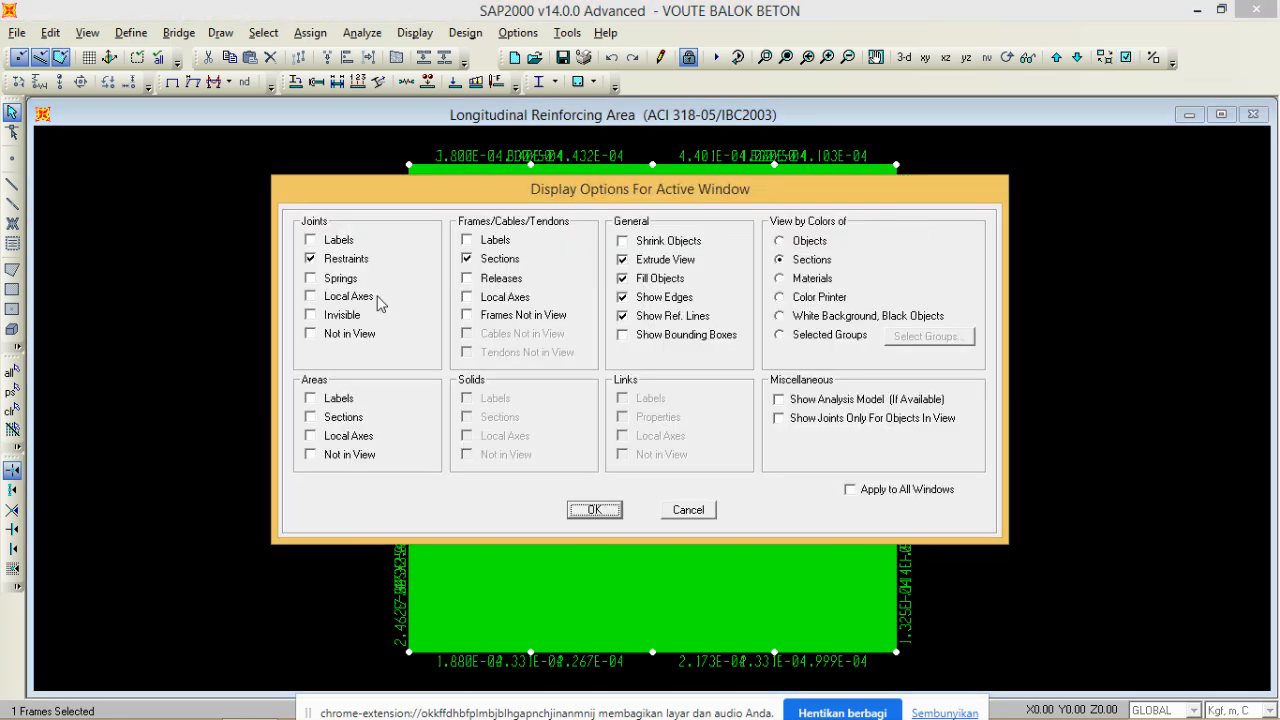
click(343, 456)
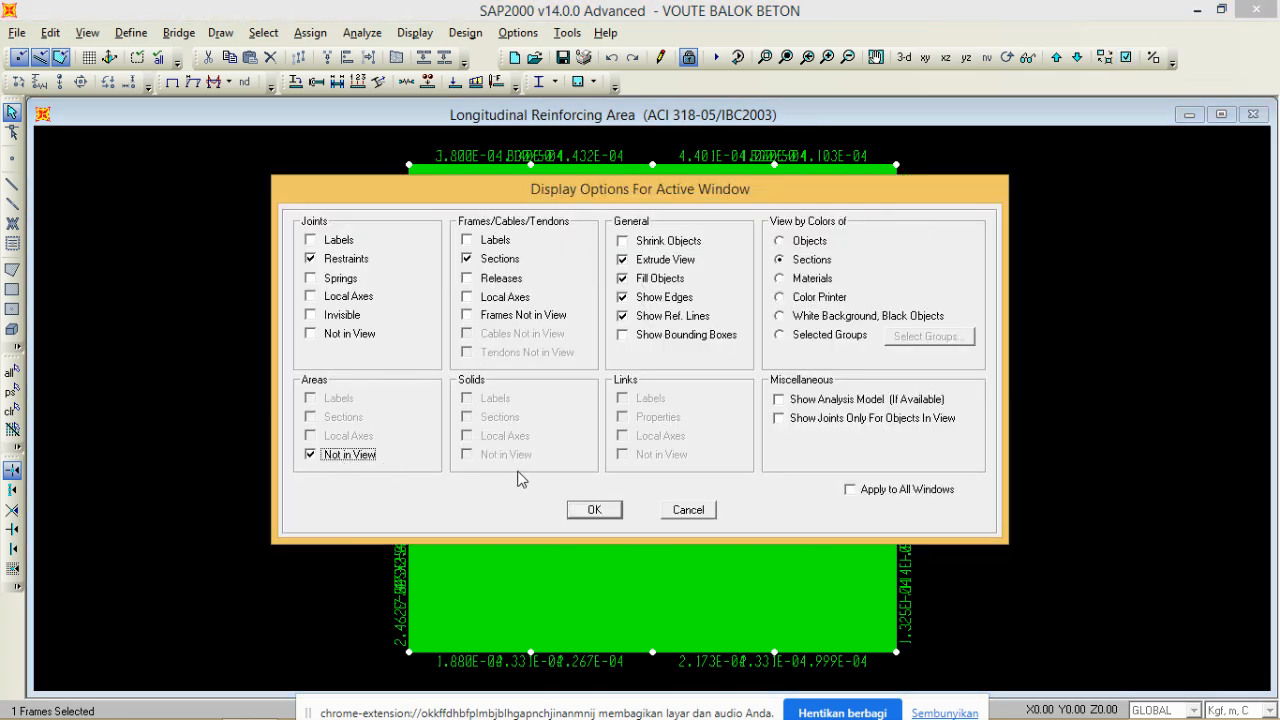
click(597, 509)
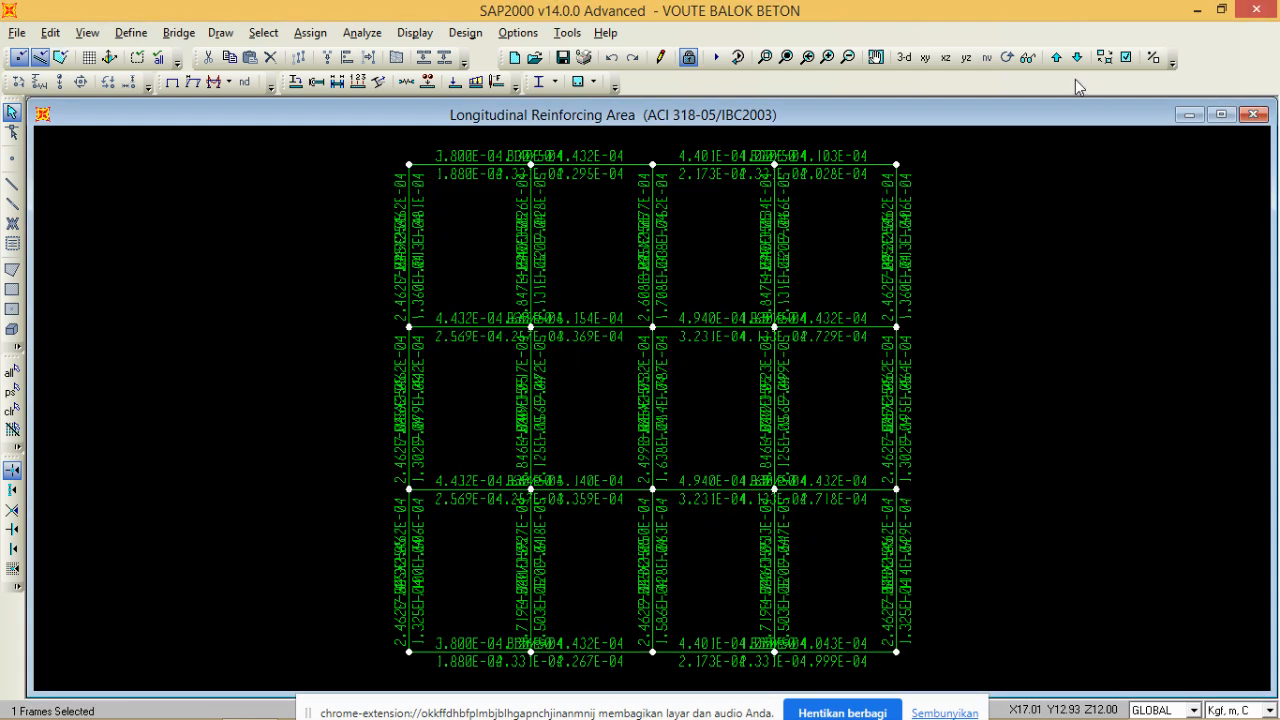
- Move down to the Z=4 level and inspect the beam design information of the failing upper beam
click(1077, 58)
click(1077, 58)
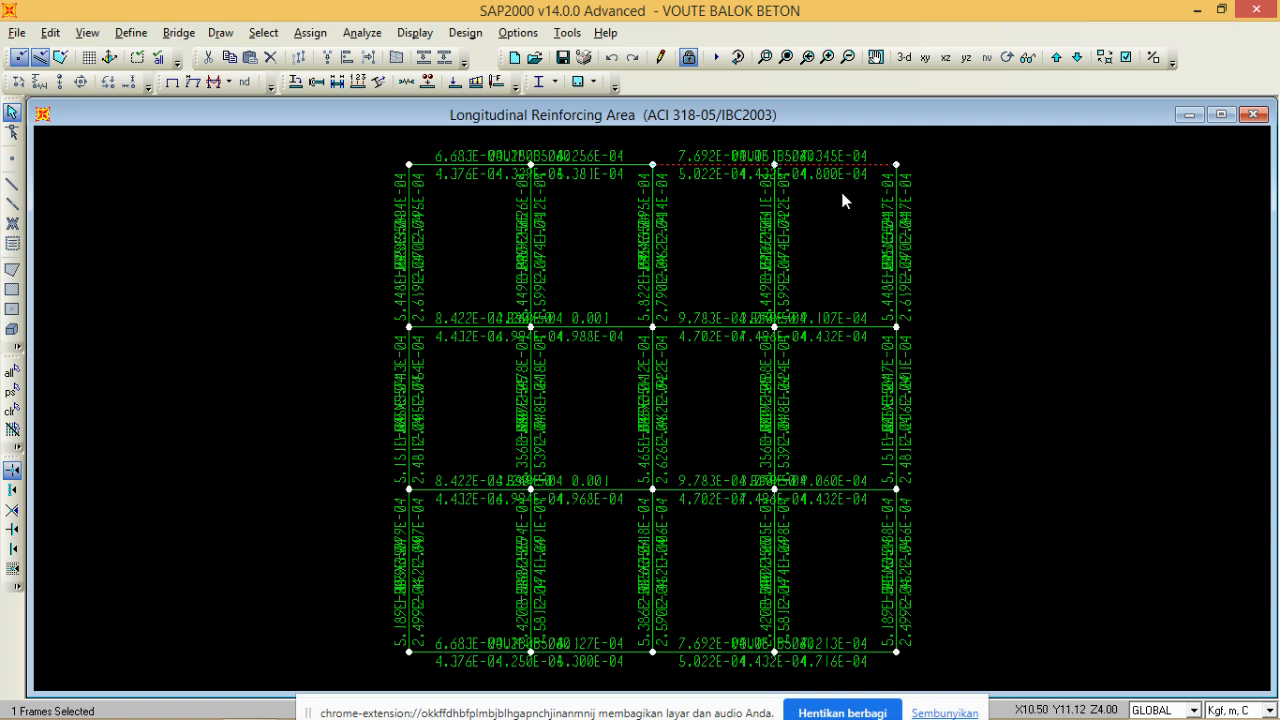
right_click(711, 163)
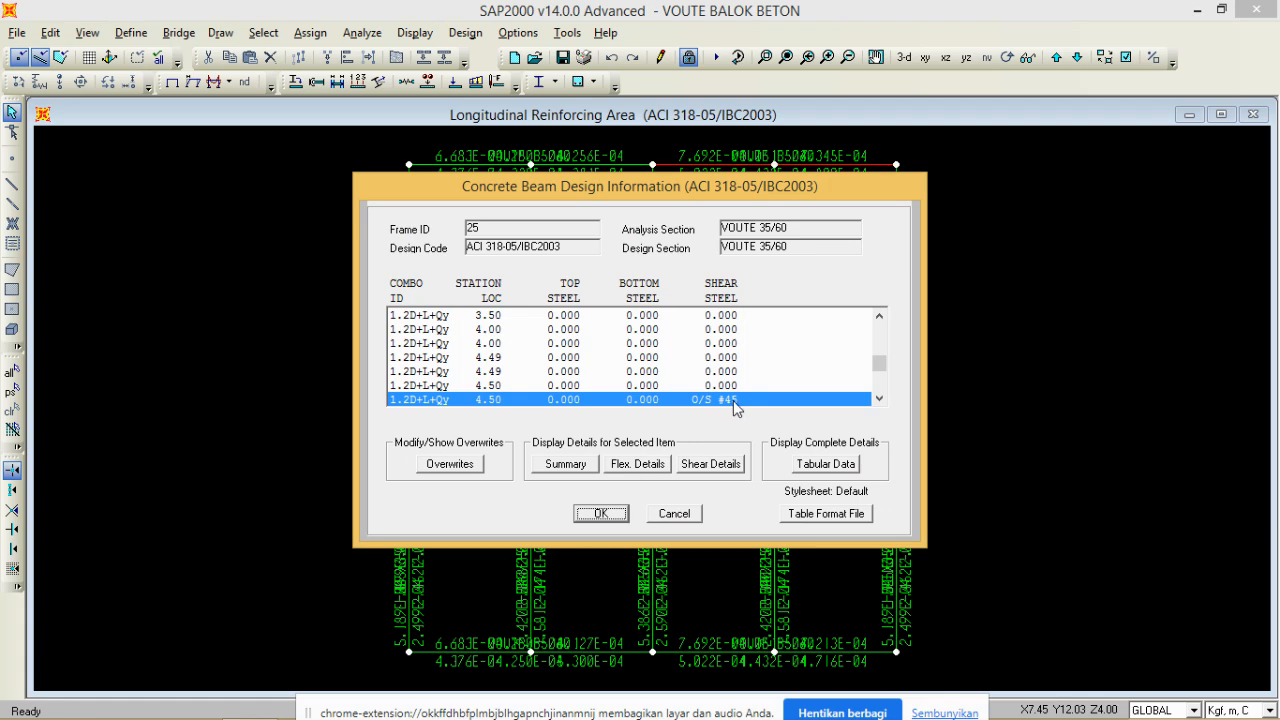
click(601, 514)
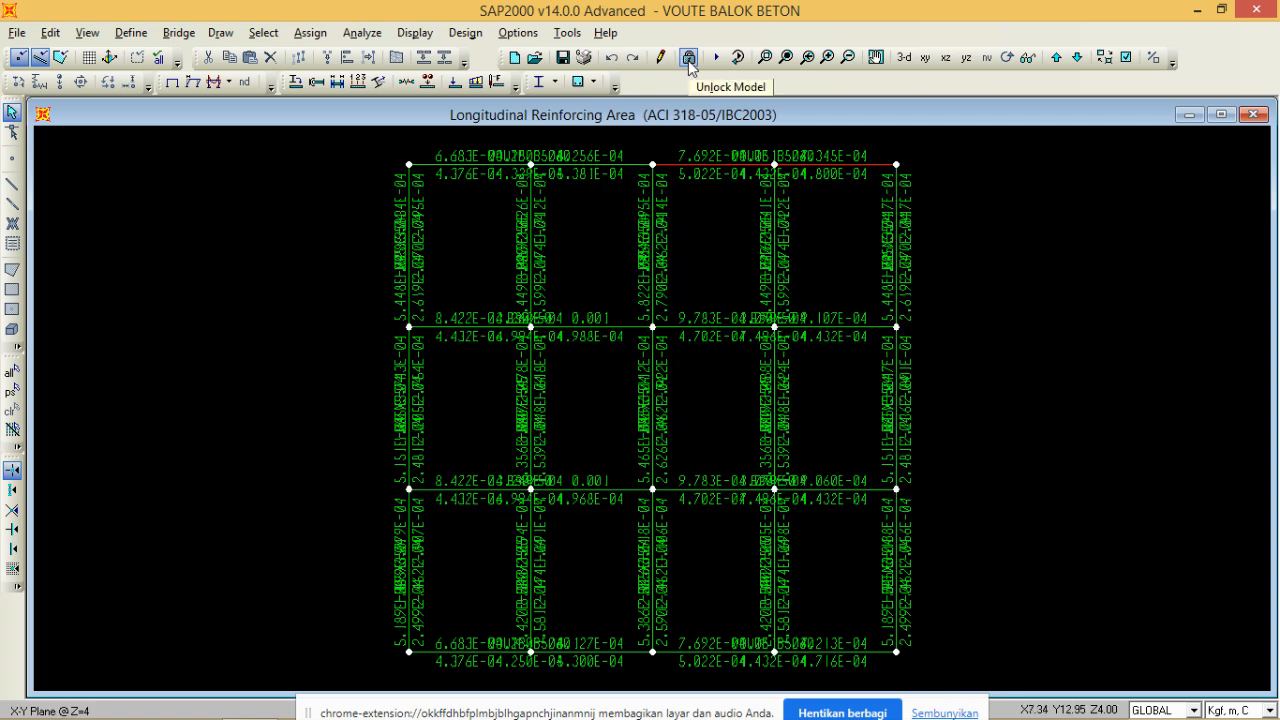
- Unlock the model and set the first segment of the VOUTE 35/60 nonprismatic section to 1.5 m long
click(689, 59)
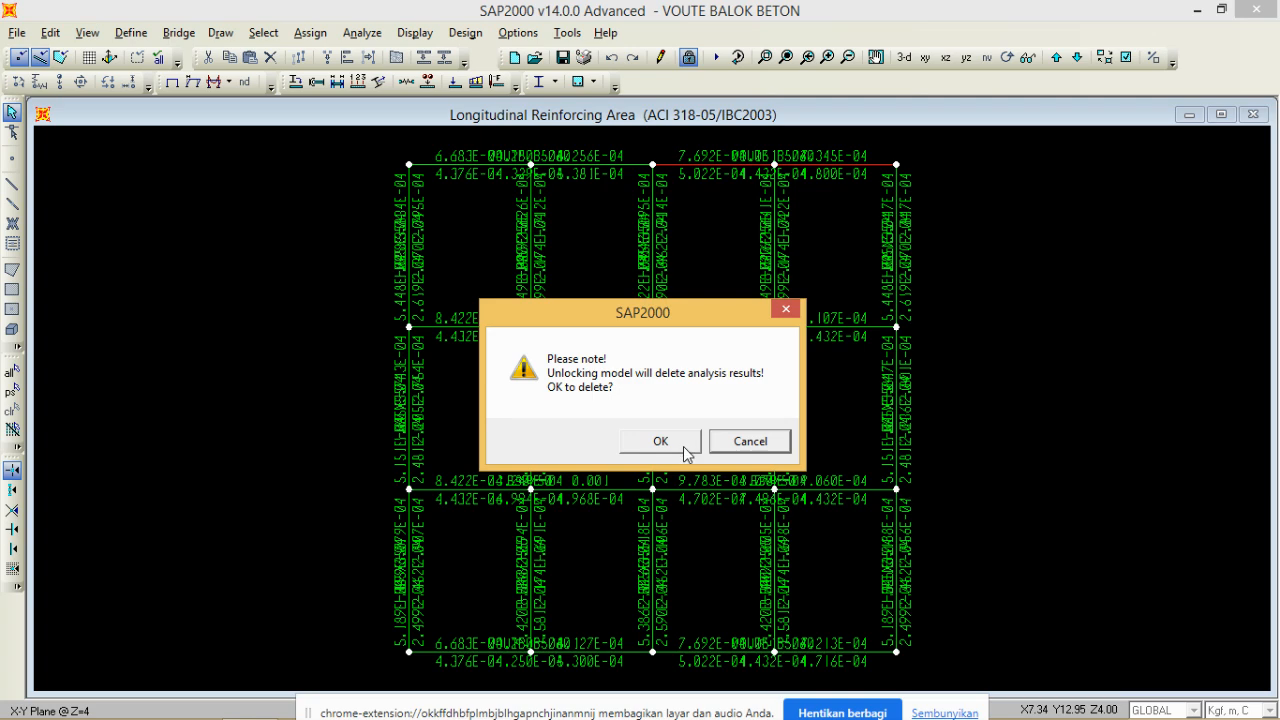
click(660, 441)
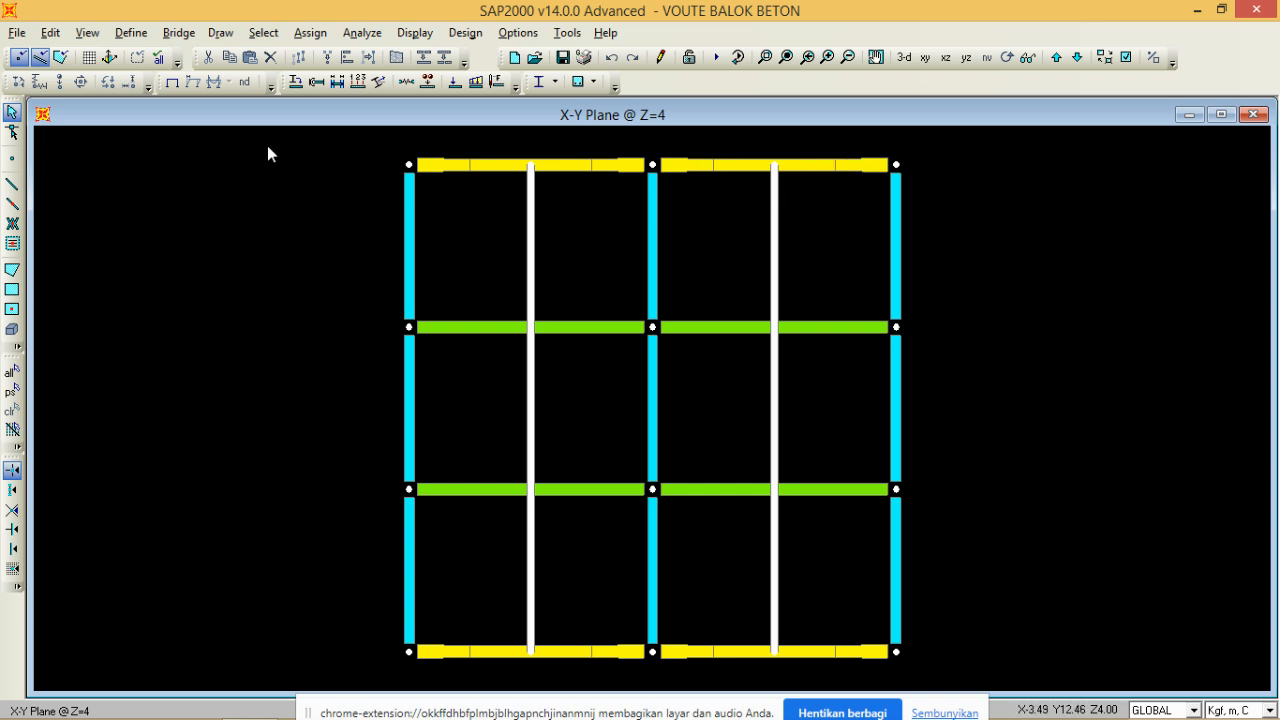
click(131, 33)
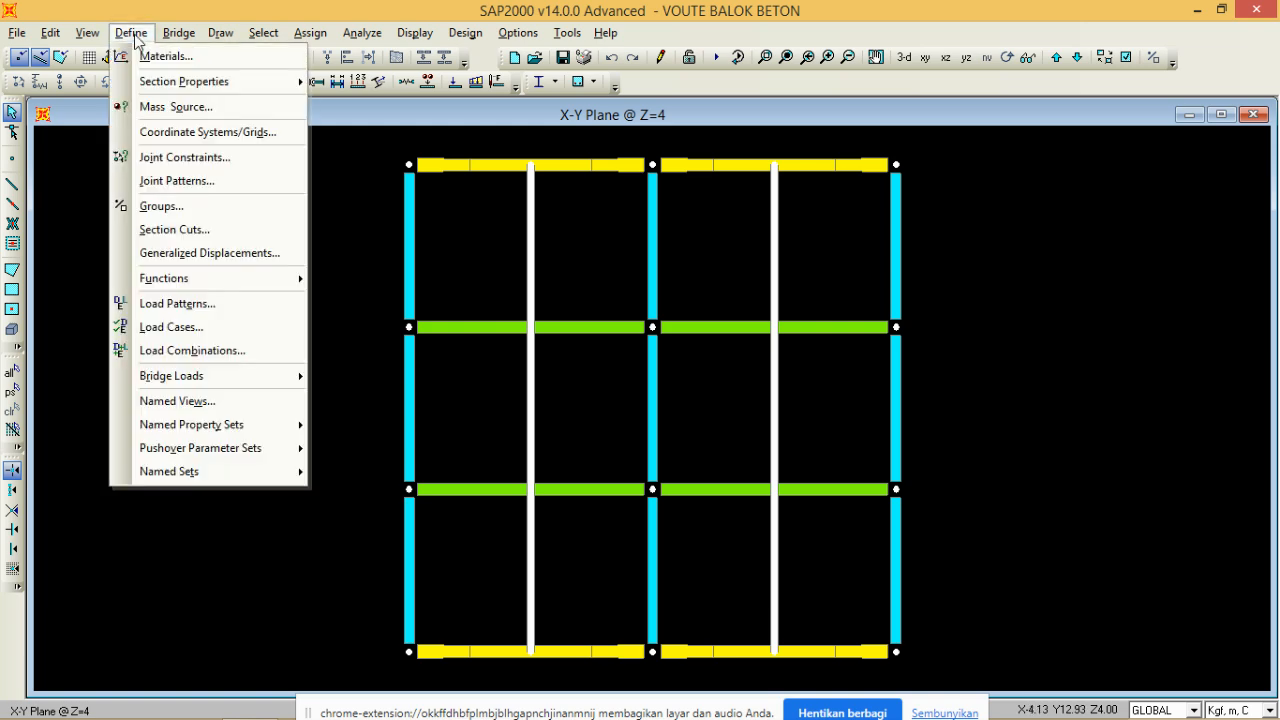
mouse_move(165, 88)
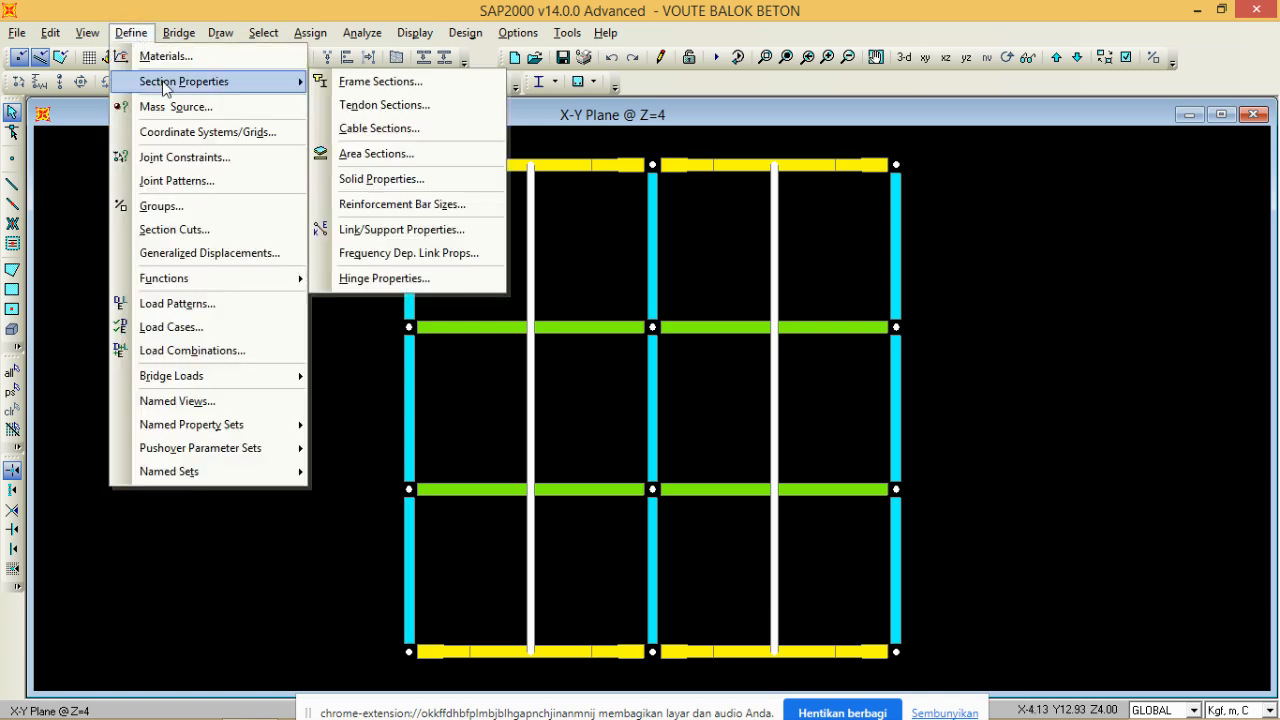
click(346, 81)
click(459, 331)
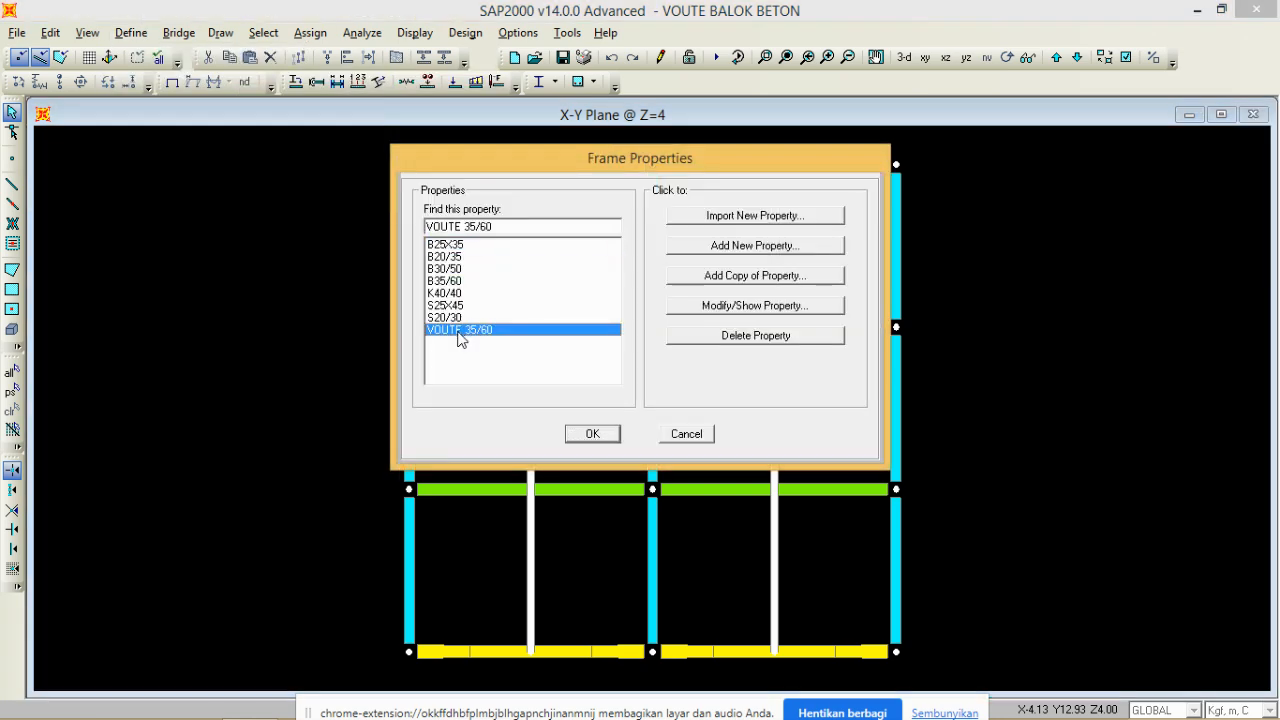
click(725, 306)
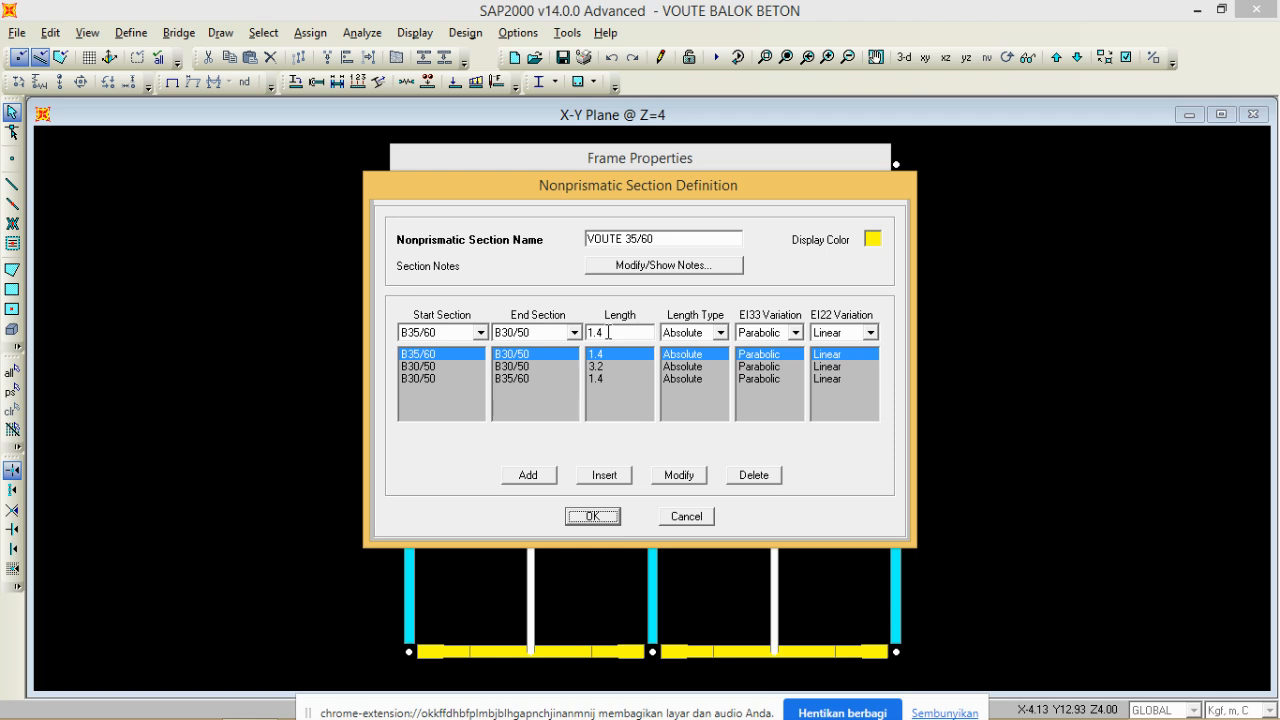
click(608, 332)
text(1.5)
click(696, 477)
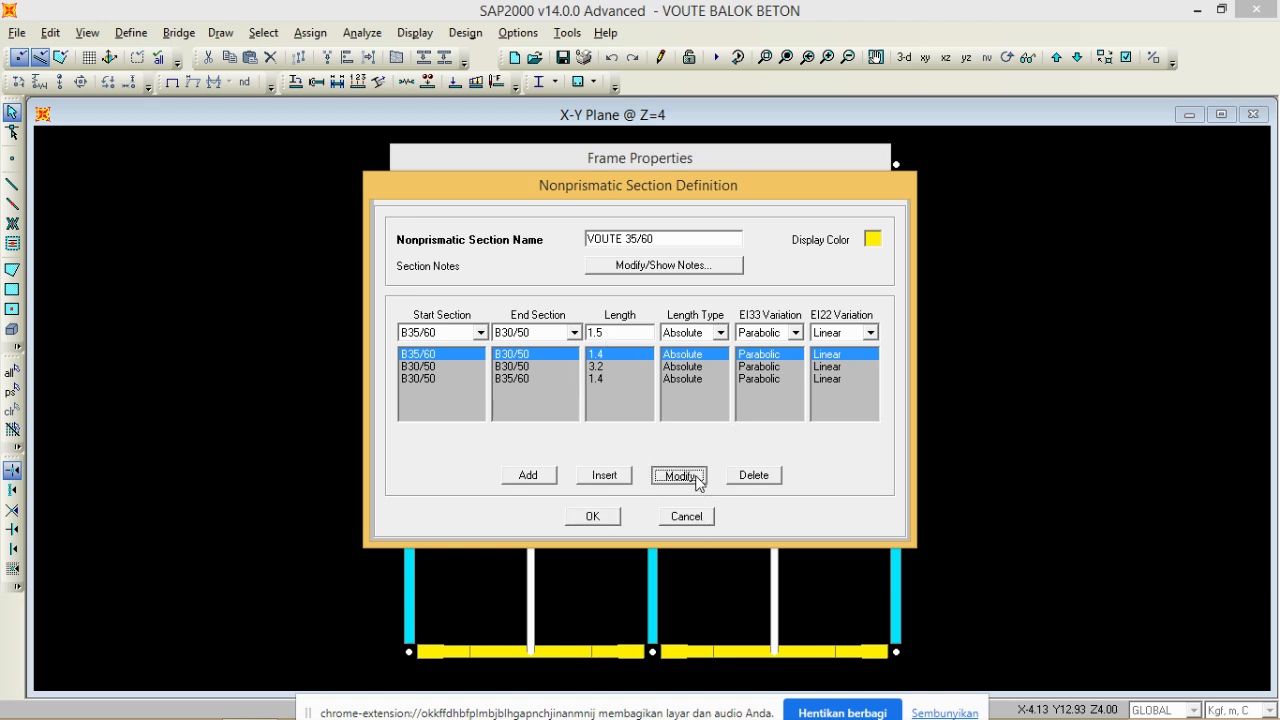
- Set the middle segment length to 3 and the last segment length to 1.5, then confirm the section
click(503, 367)
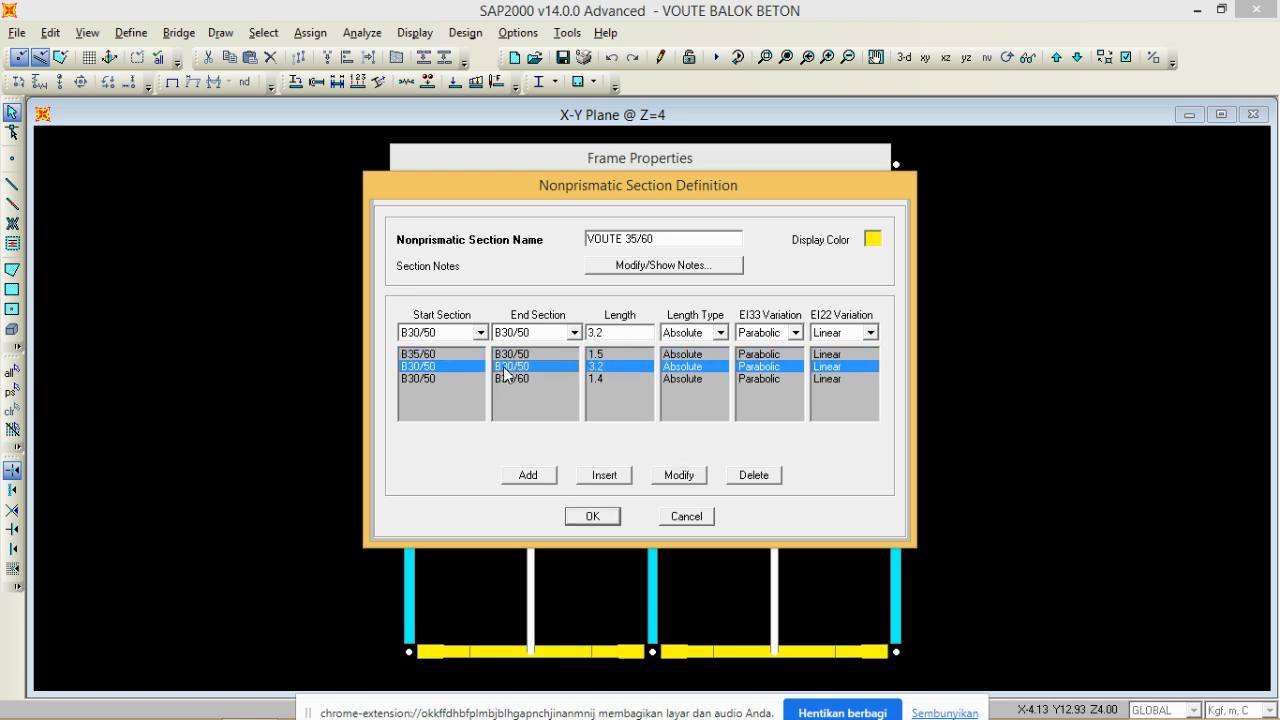
double_click(606, 331)
text(3)
click(680, 475)
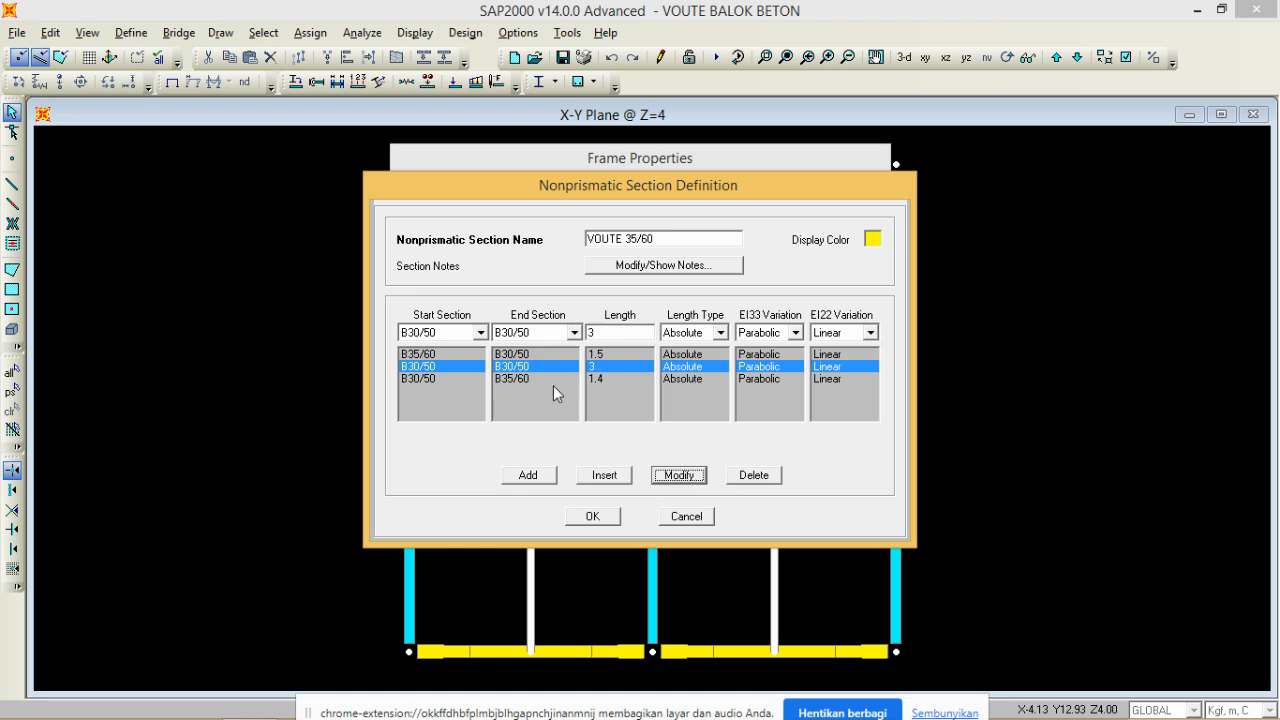
click(522, 380)
double_click(609, 334)
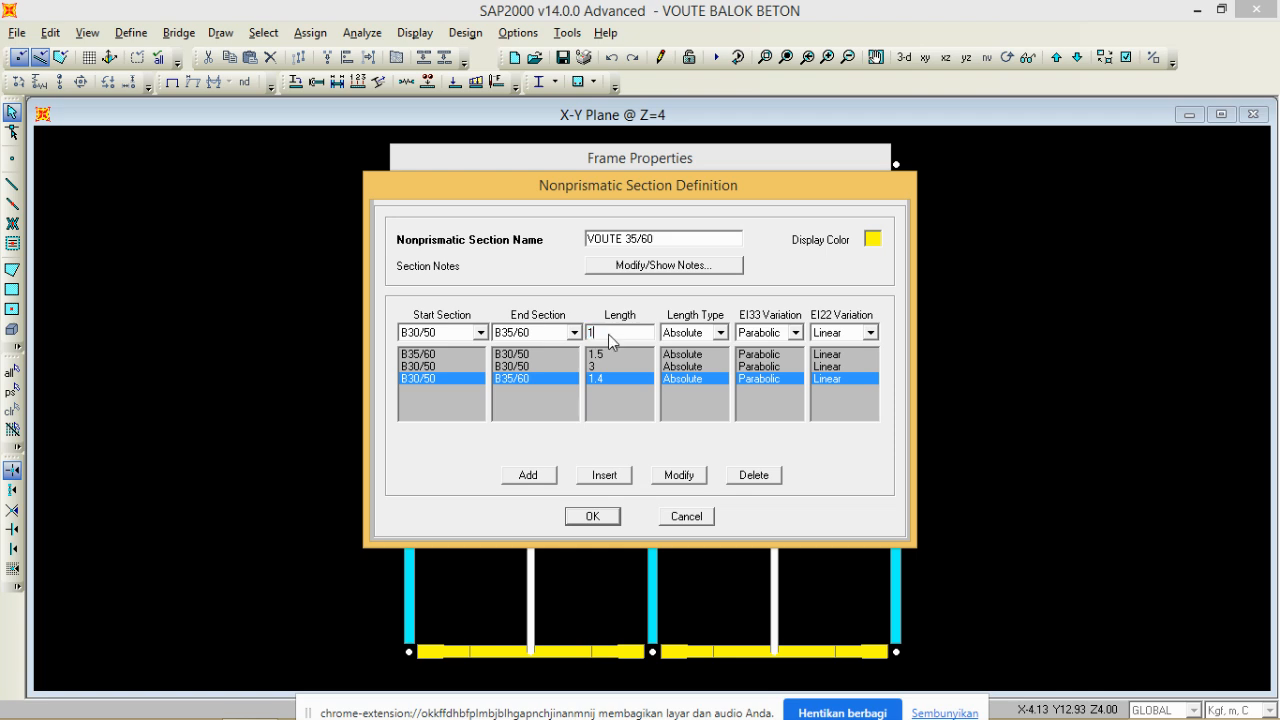
text(1.5)
click(672, 478)
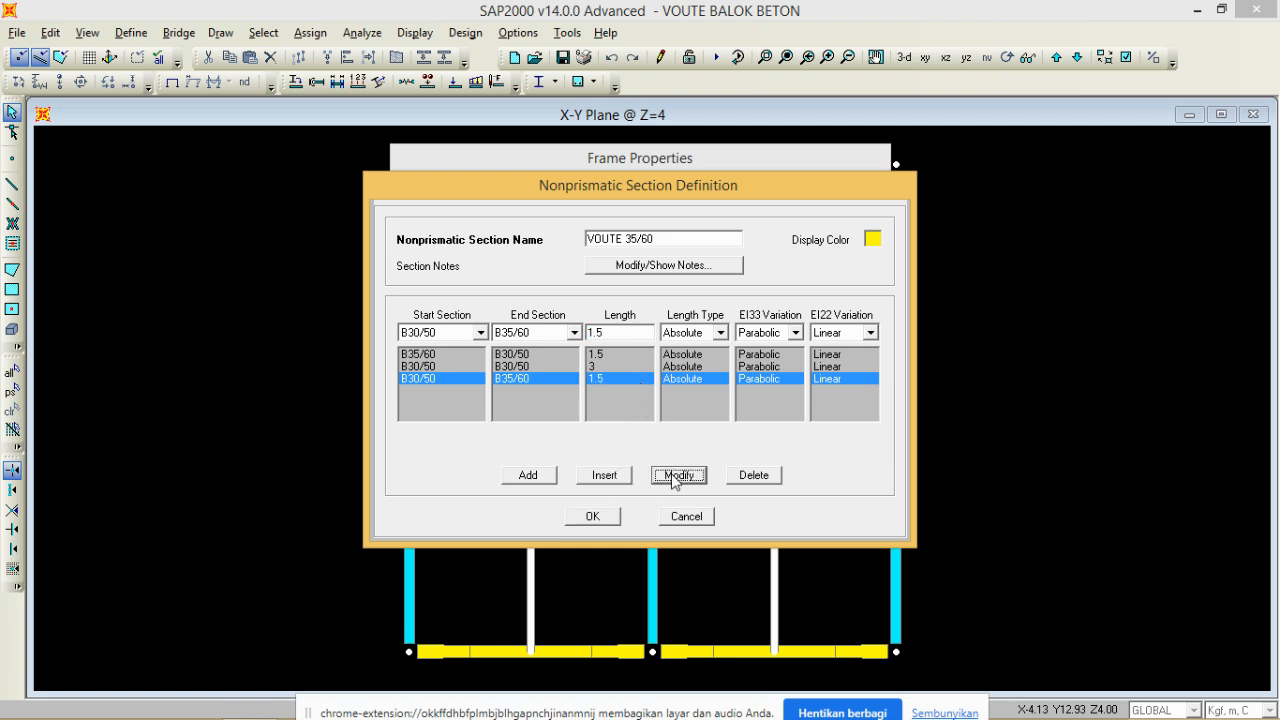
click(600, 517)
click(600, 436)
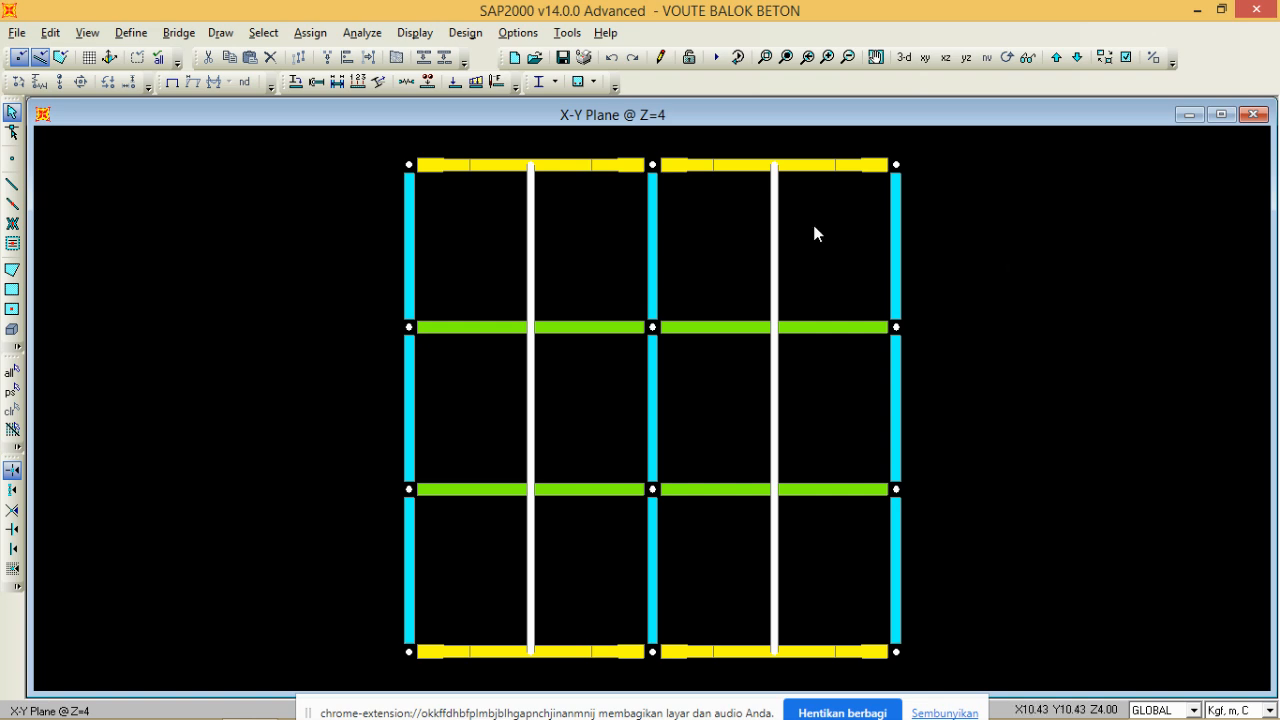
- Run the analysis for all load cases, save the model, and close the analysis report
click(366, 33)
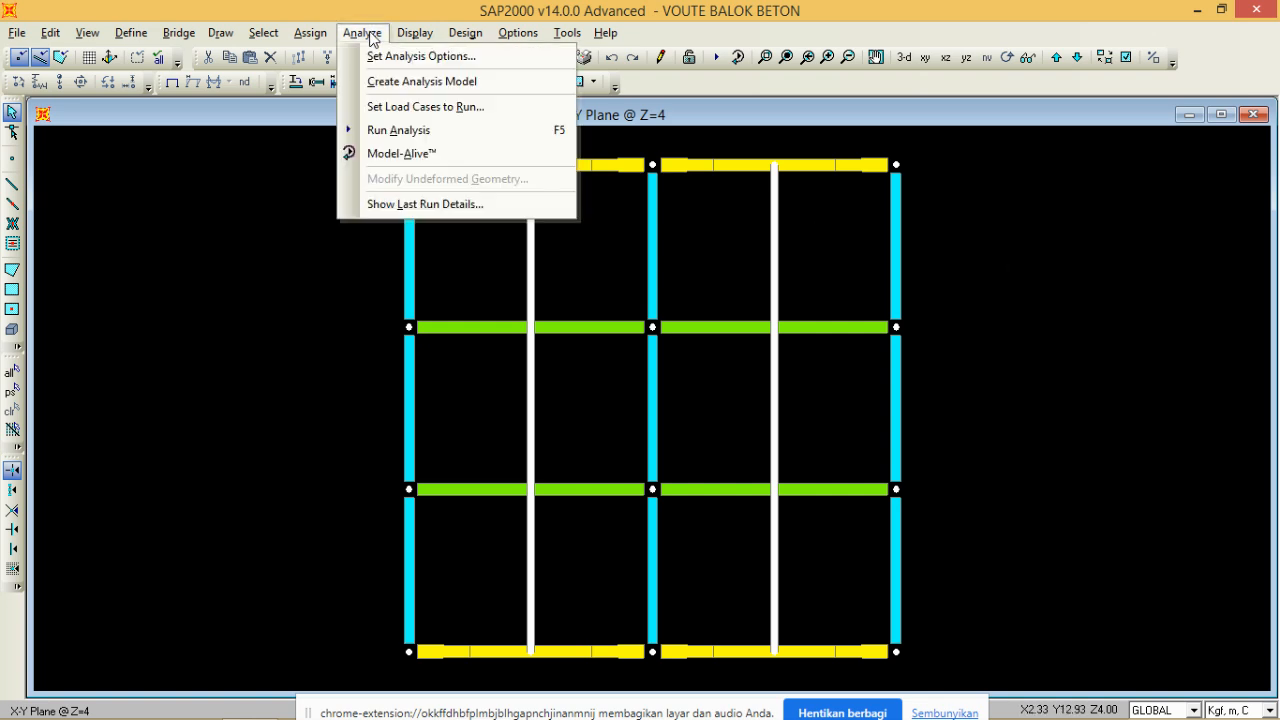
click(415, 130)
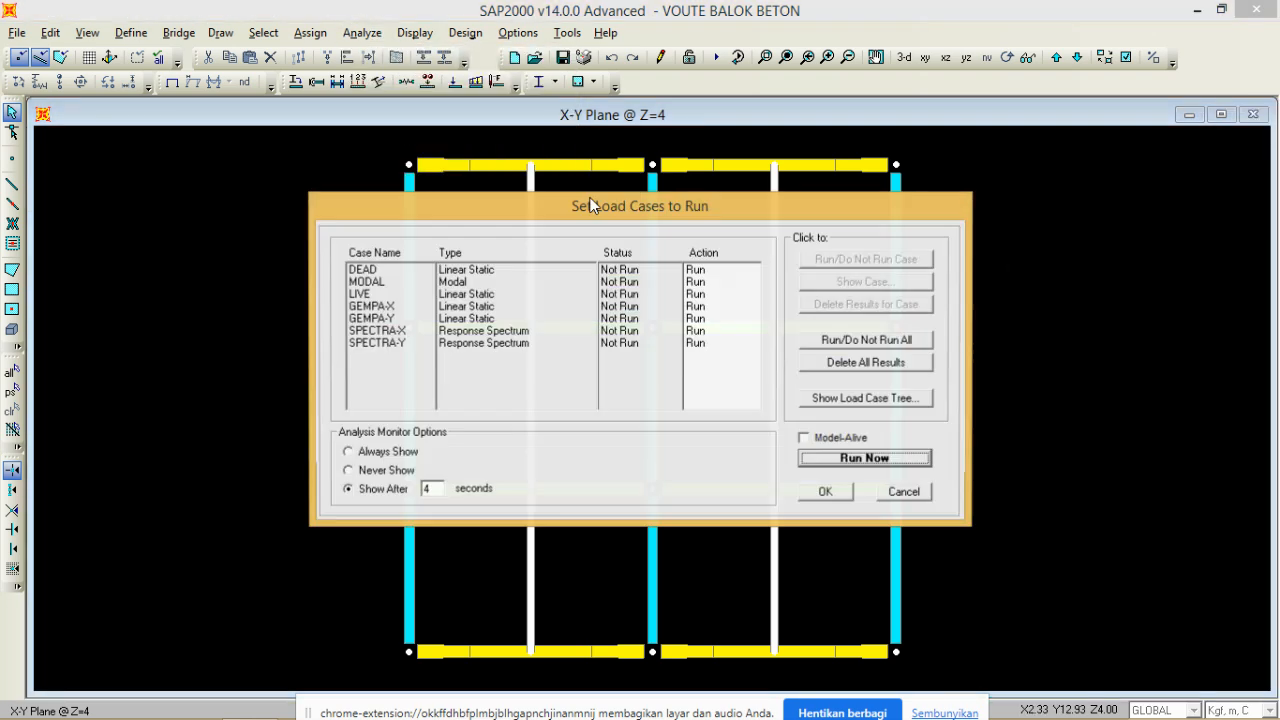
click(886, 458)
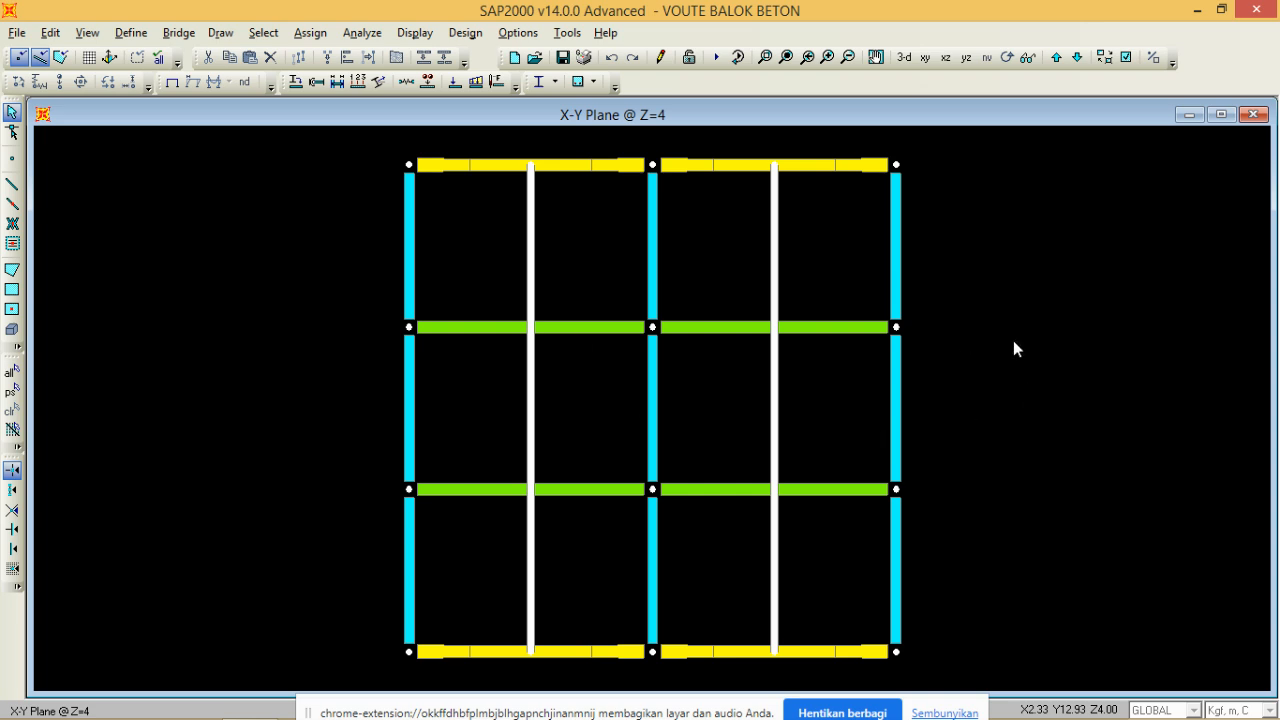
key(ctrl+s)
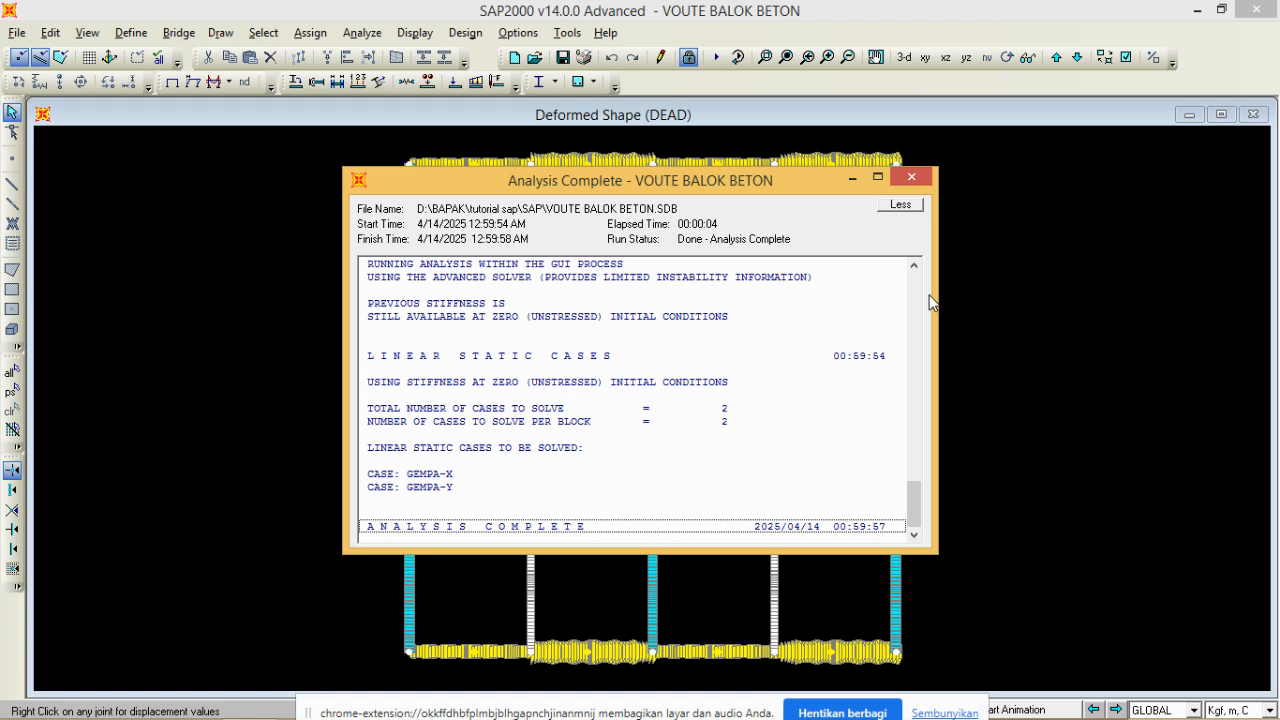
click(911, 177)
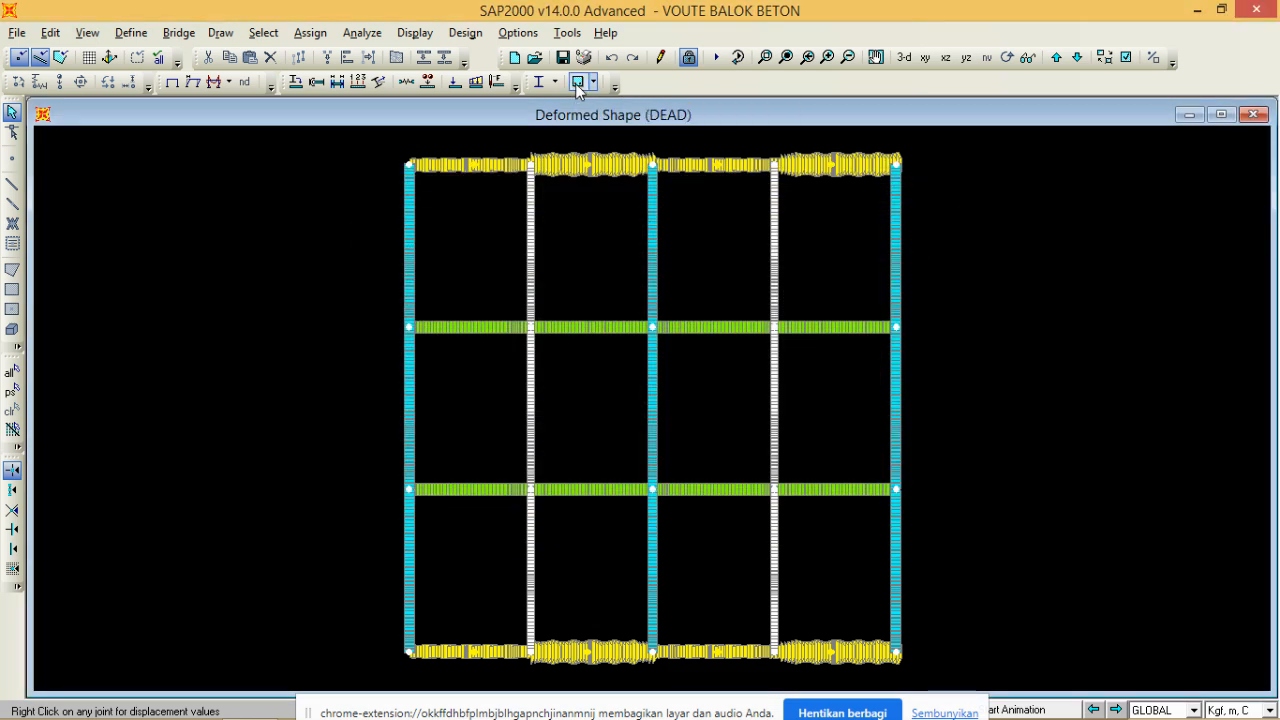
- Start the concrete design check and verify that all members passed
click(577, 82)
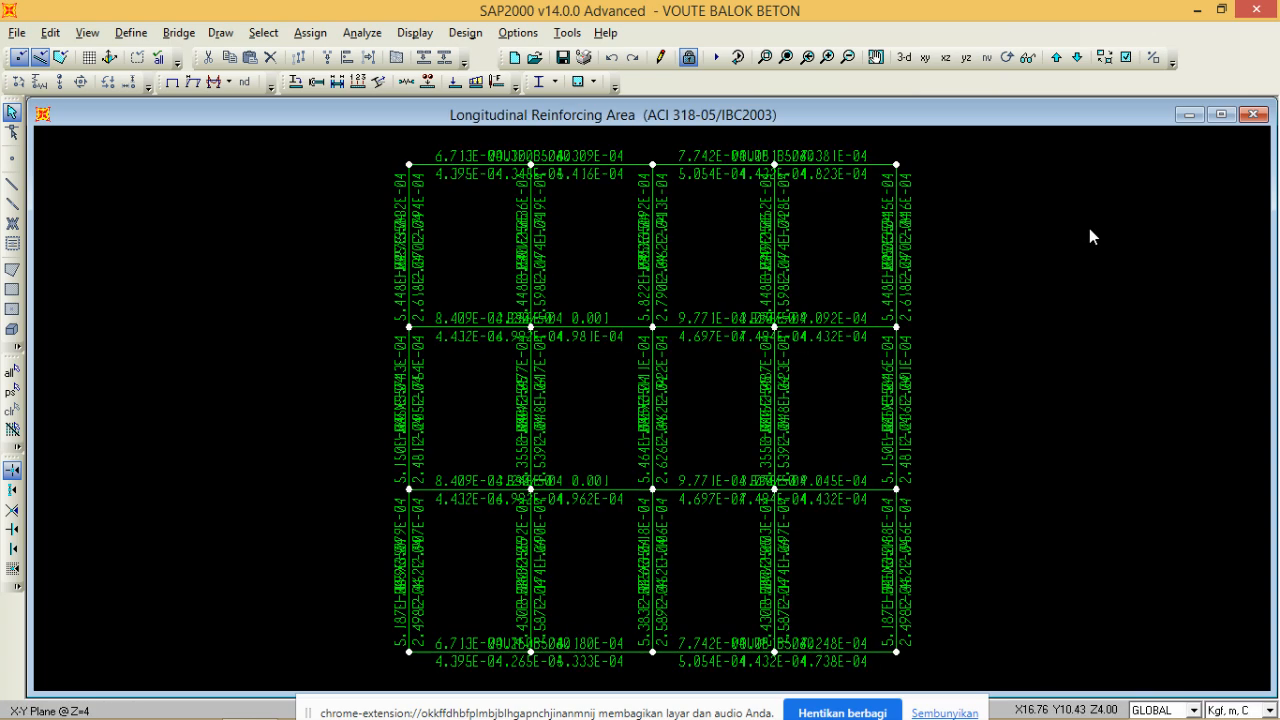
click(592, 82)
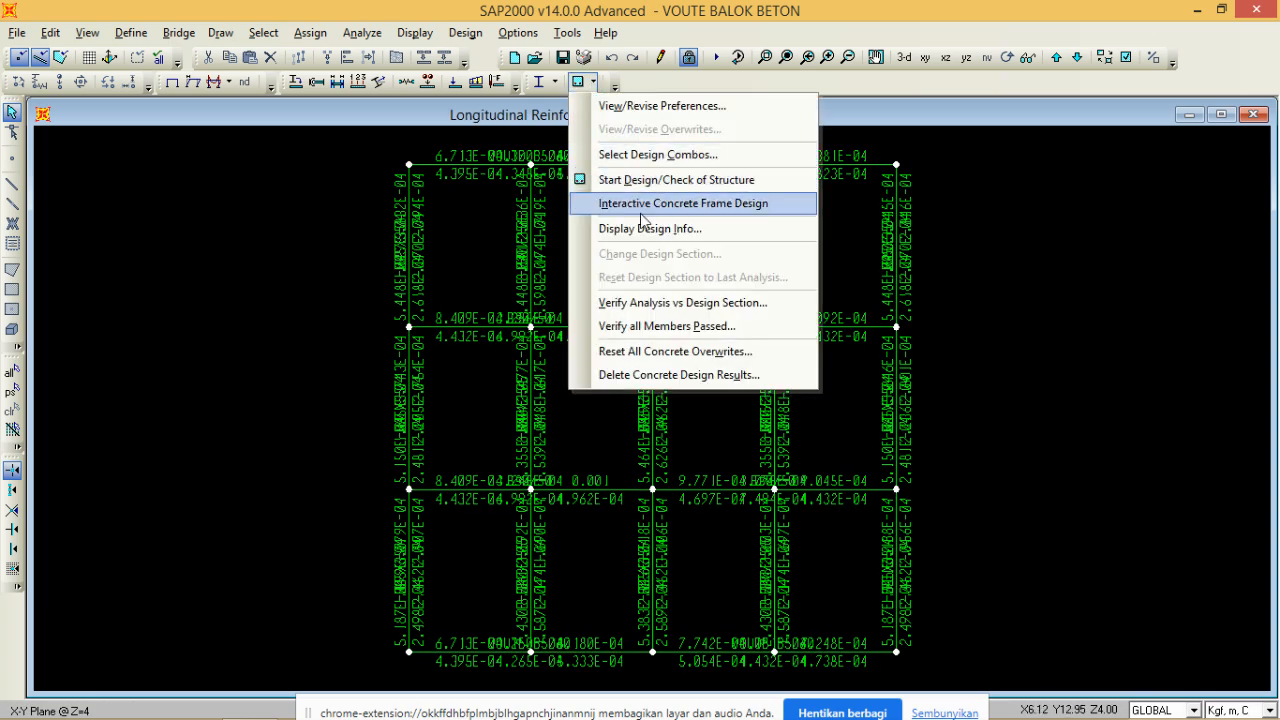
click(679, 328)
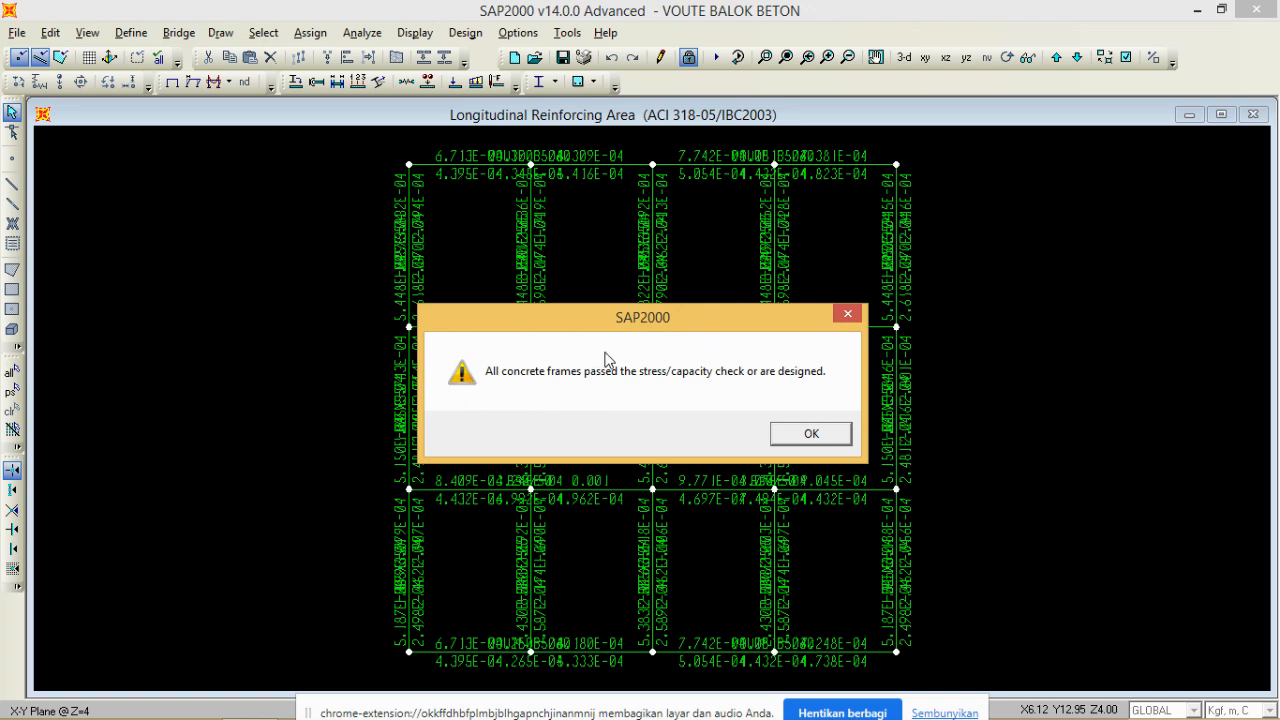
click(814, 435)
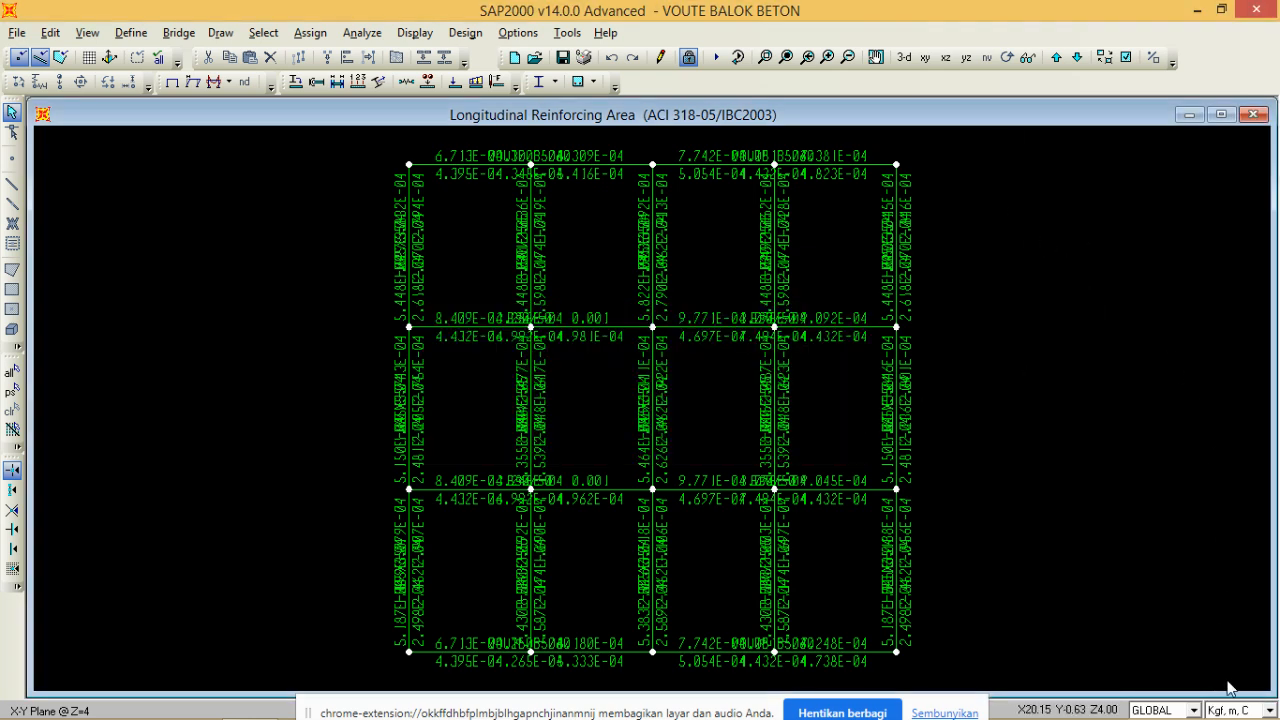
- Switch the units to N, mm, C and hide frame section labels and the extruded view
click(1230, 712)
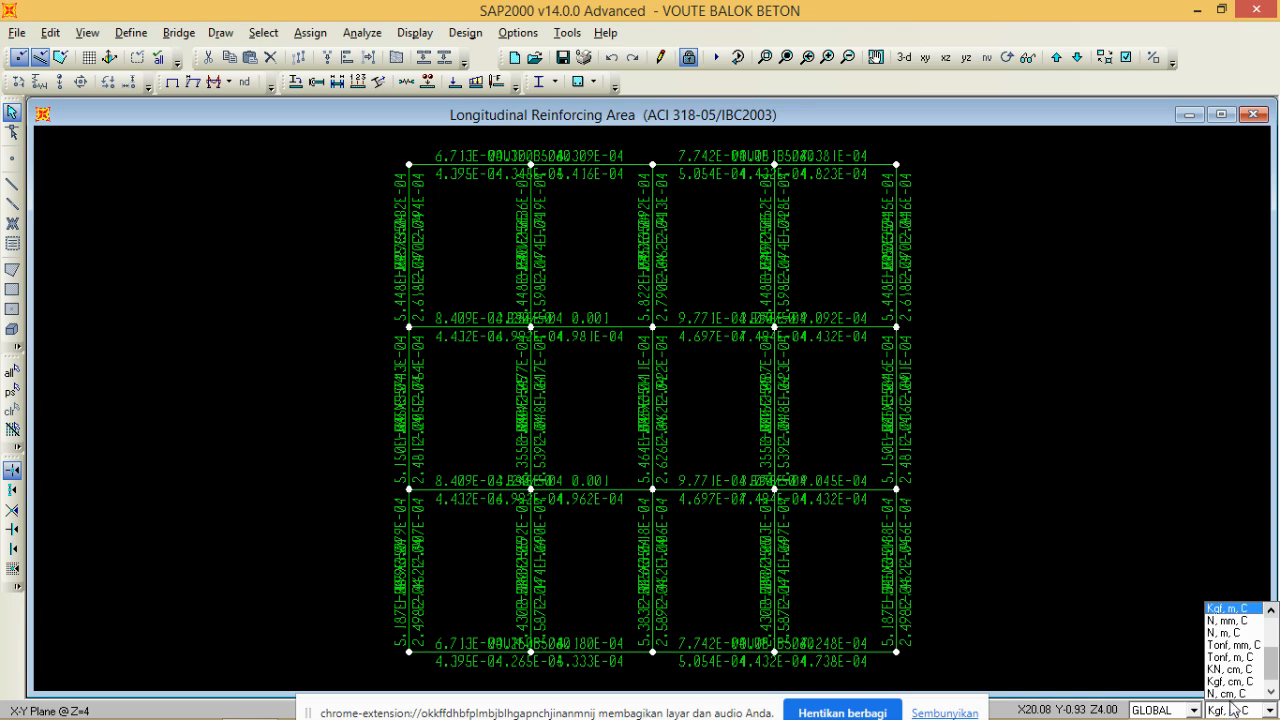
click(1236, 620)
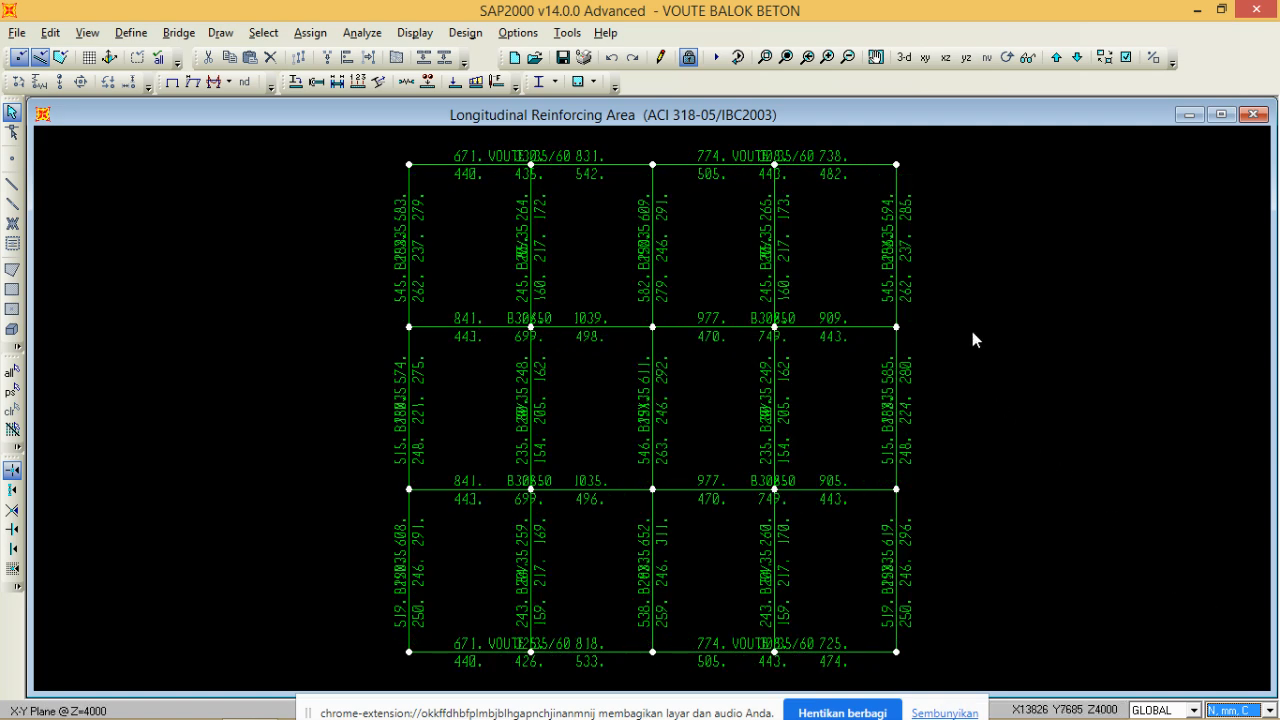
click(1126, 57)
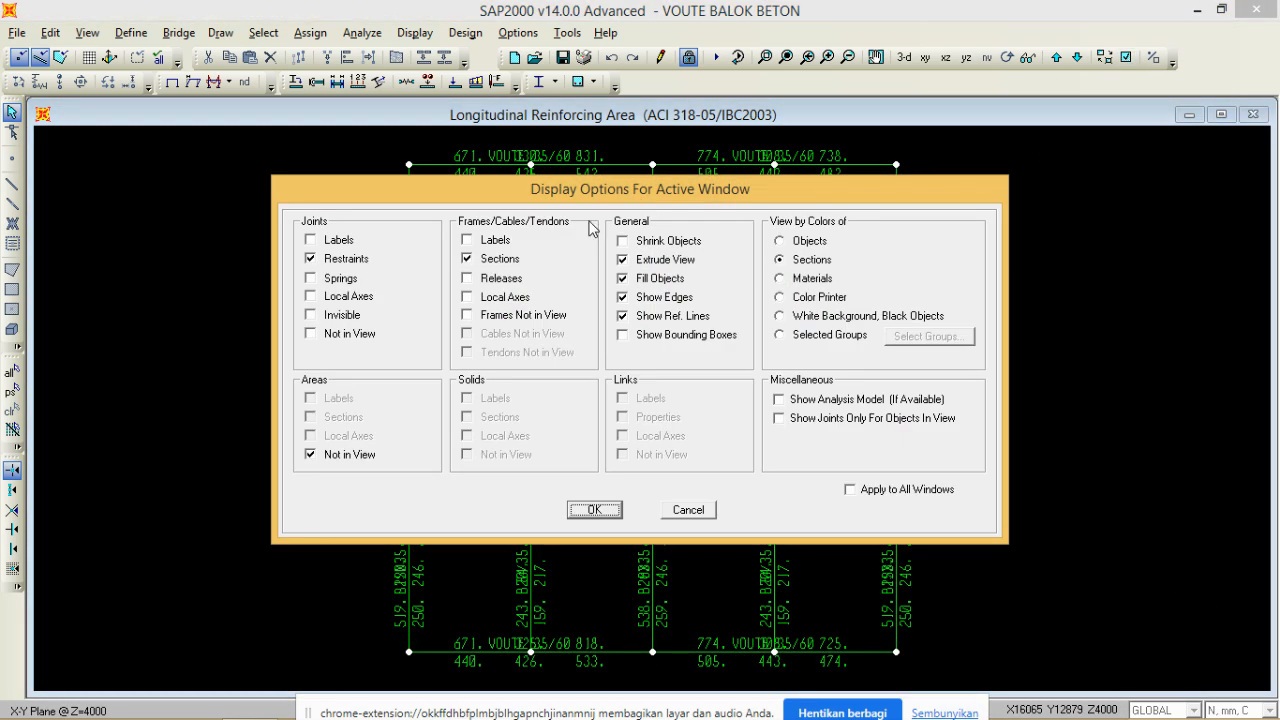
click(497, 262)
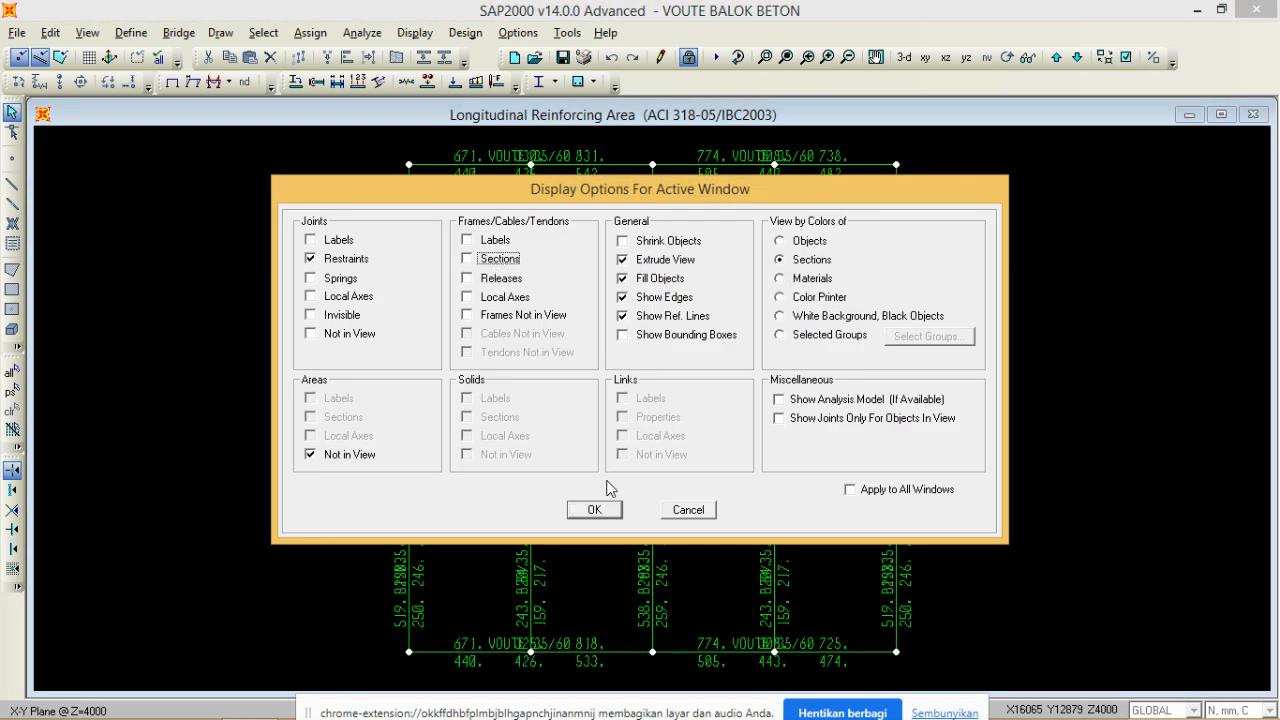
click(662, 263)
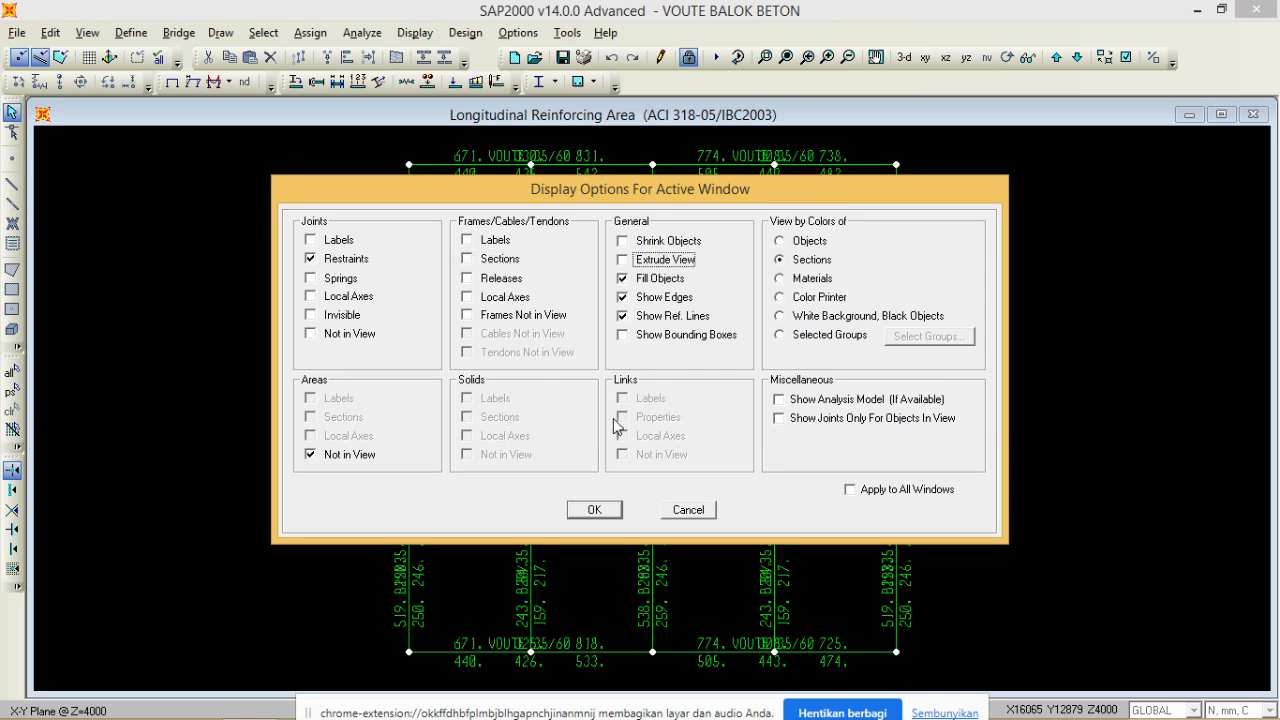
click(589, 509)
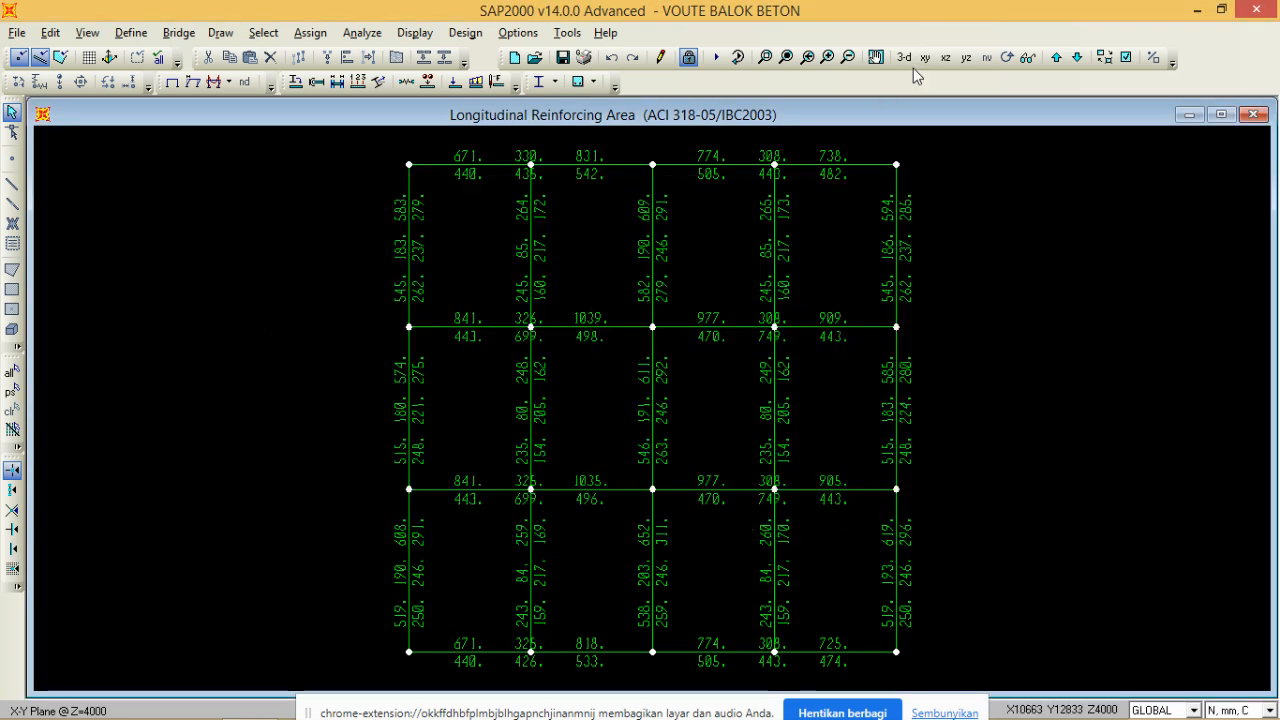
- Switch to the X-Z elevation and inspect the beam design information of the voute beams at Z=4000
click(946, 58)
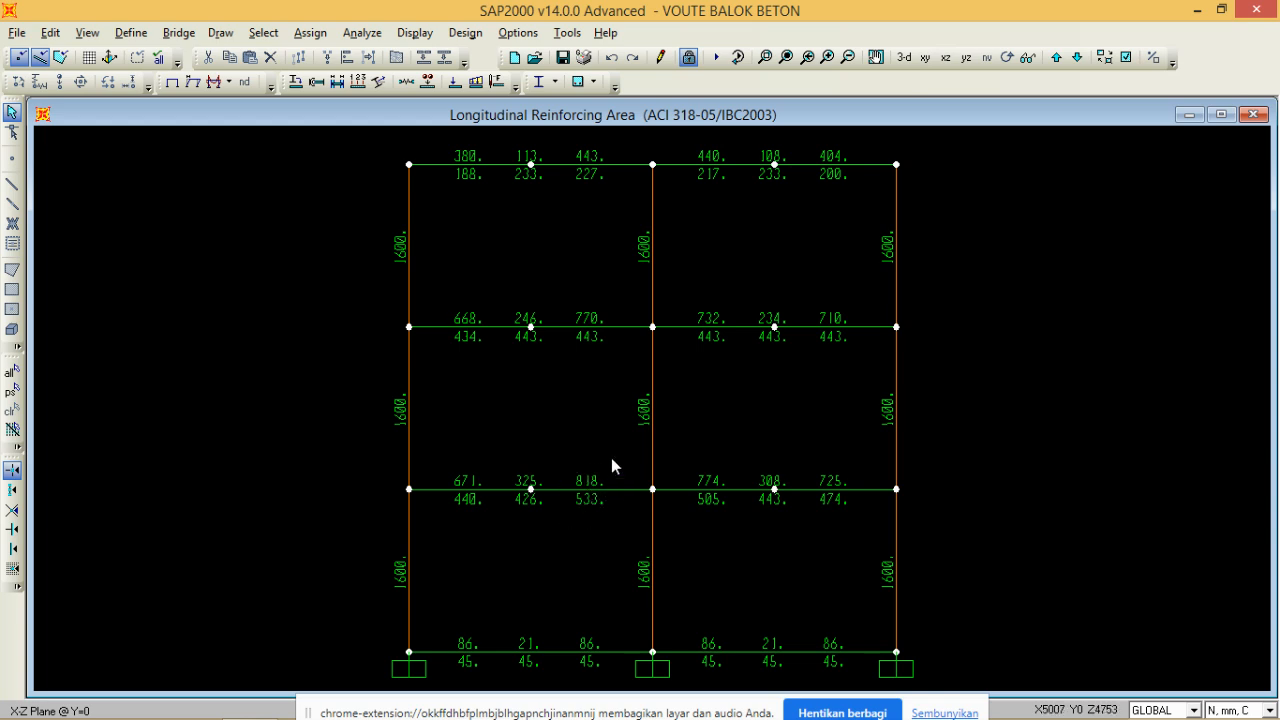
right_click(554, 489)
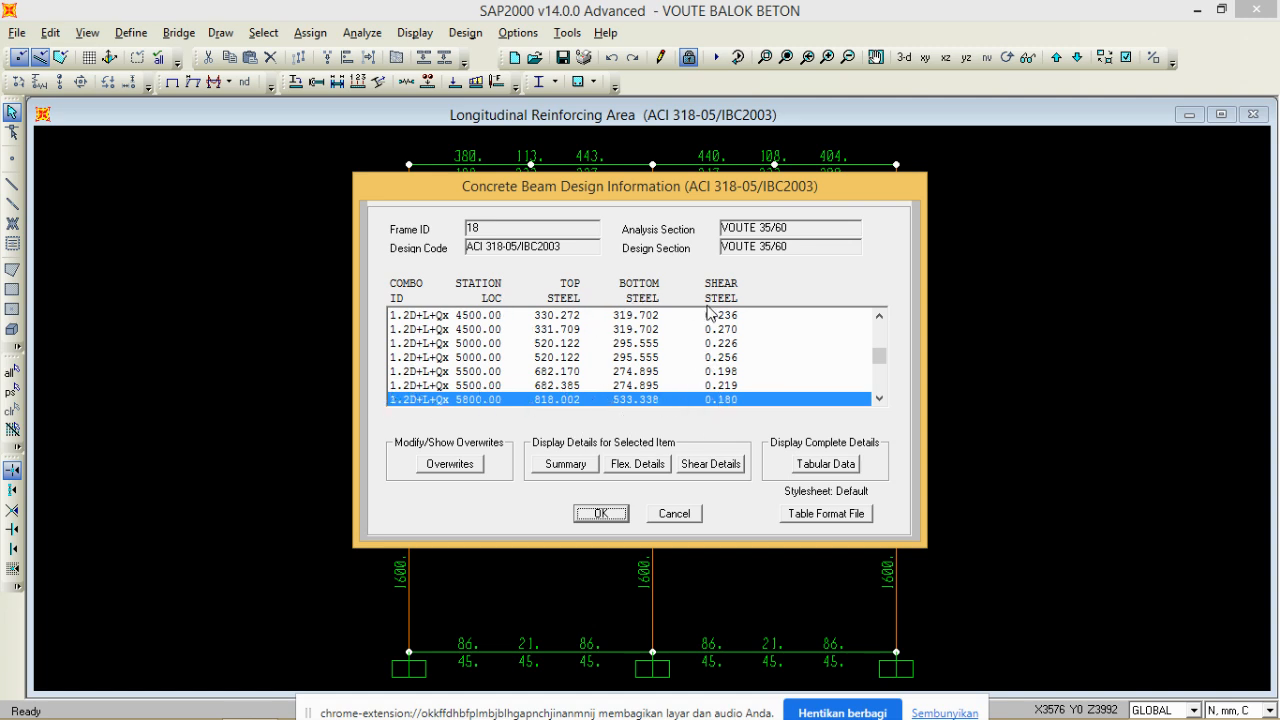
click(674, 513)
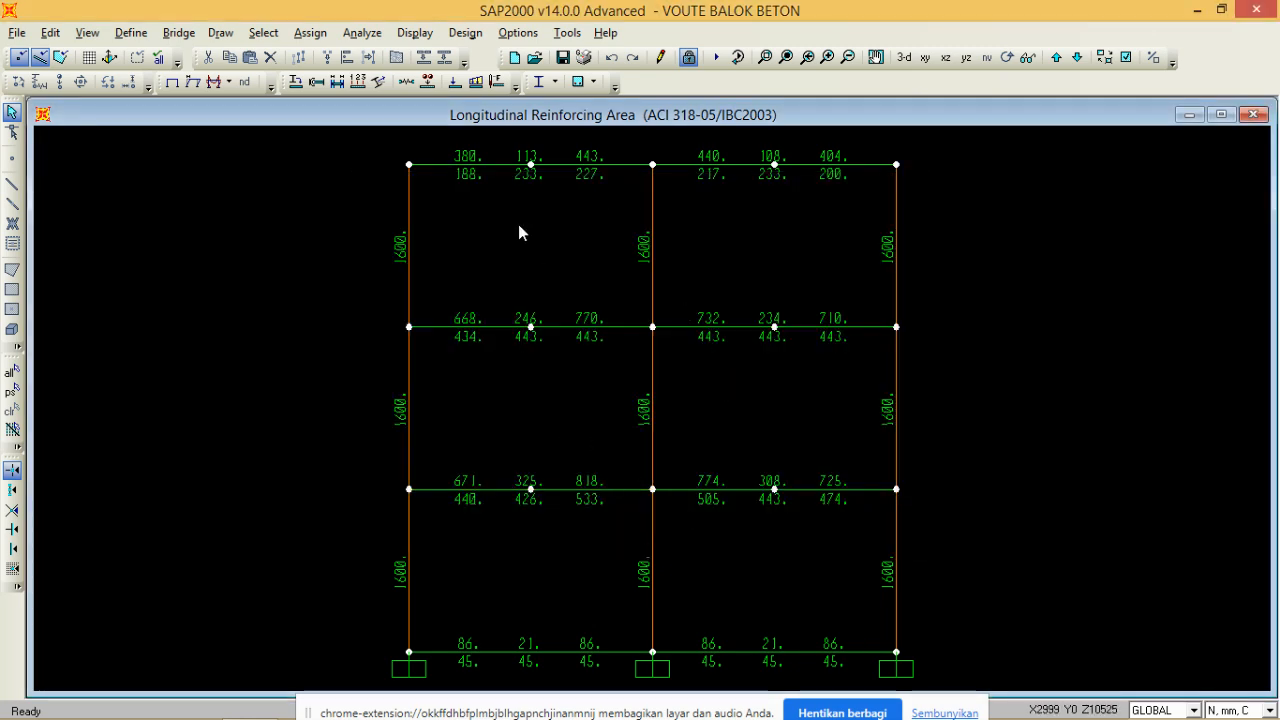
right_click(628, 489)
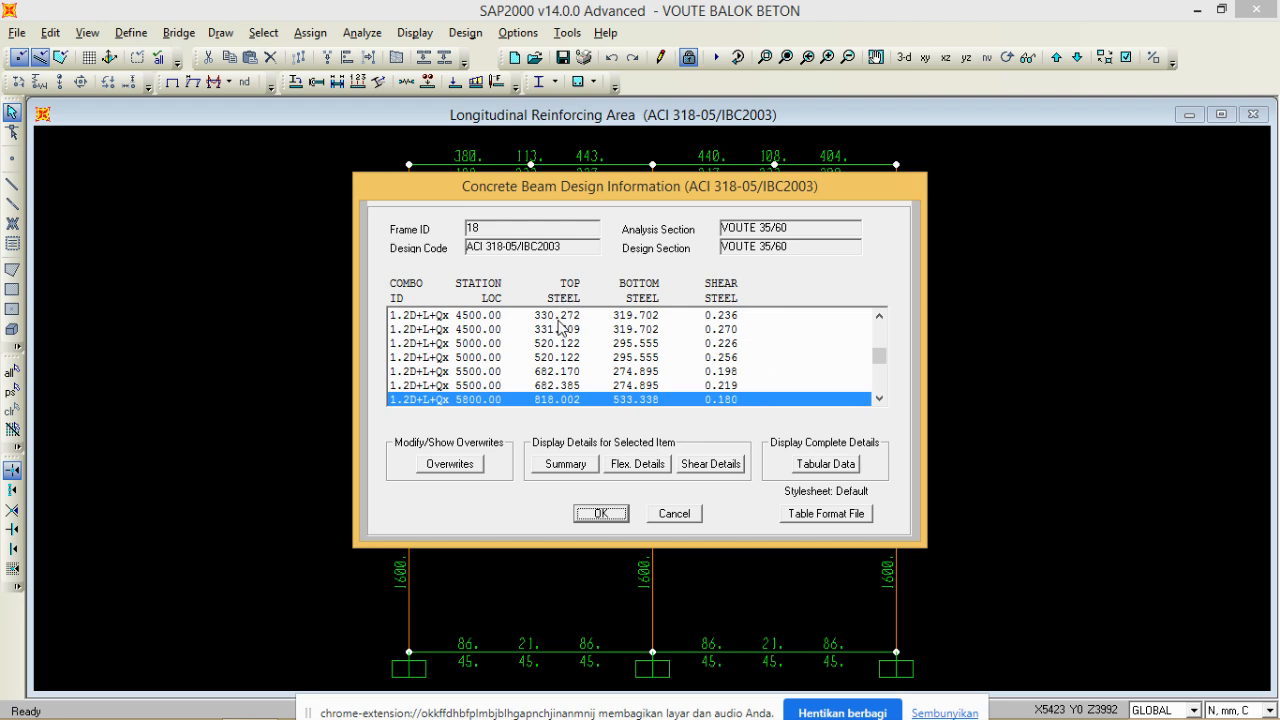
click(692, 514)
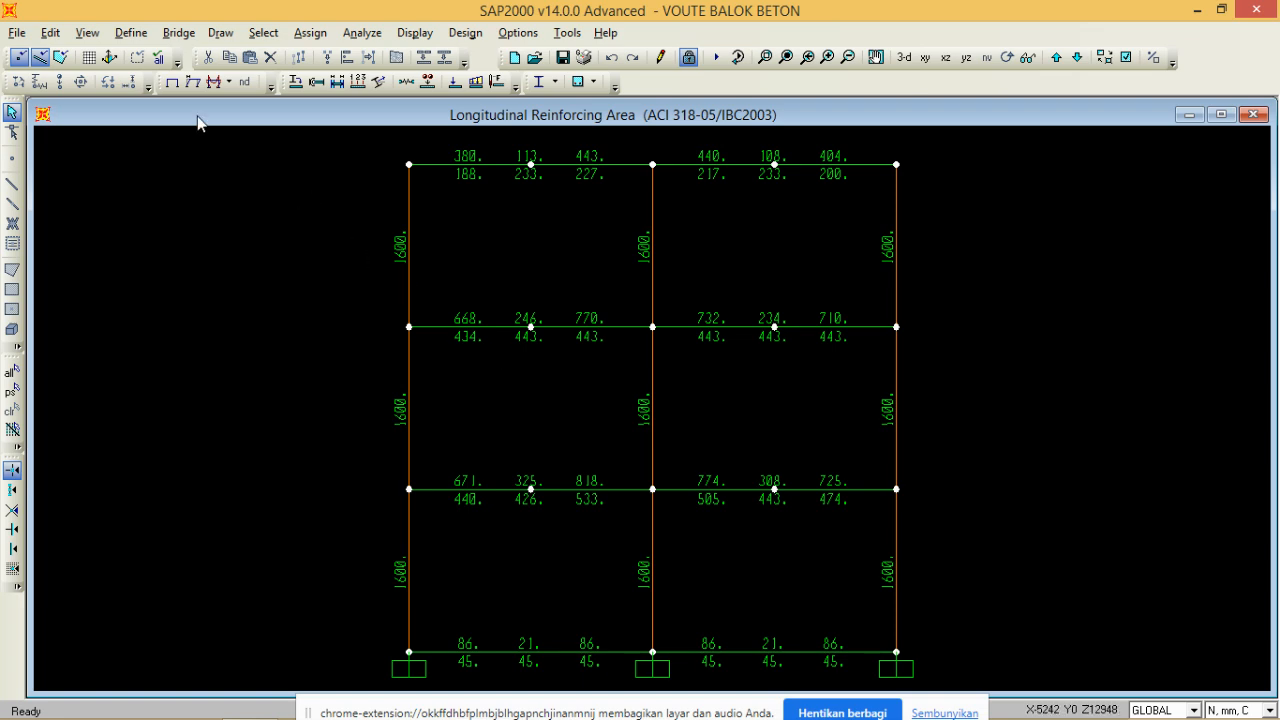
- Show the undeformed model and turn the extruded view back on
click(172, 82)
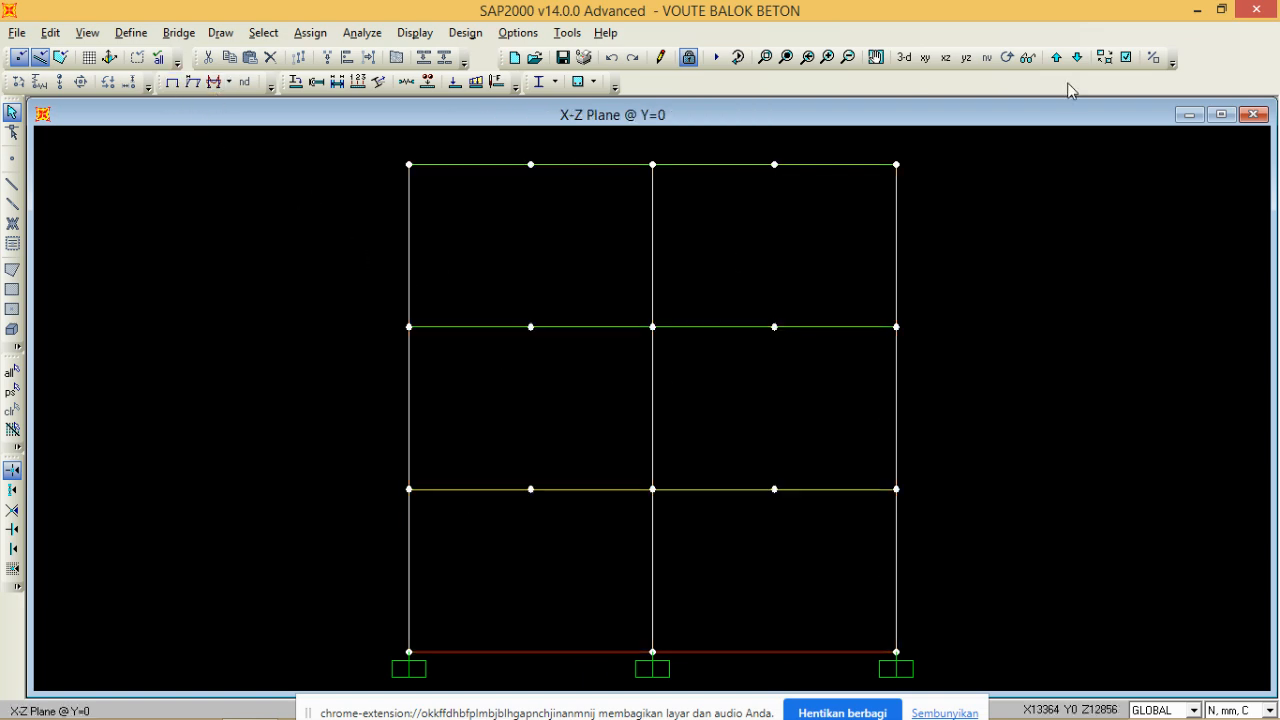
click(1125, 57)
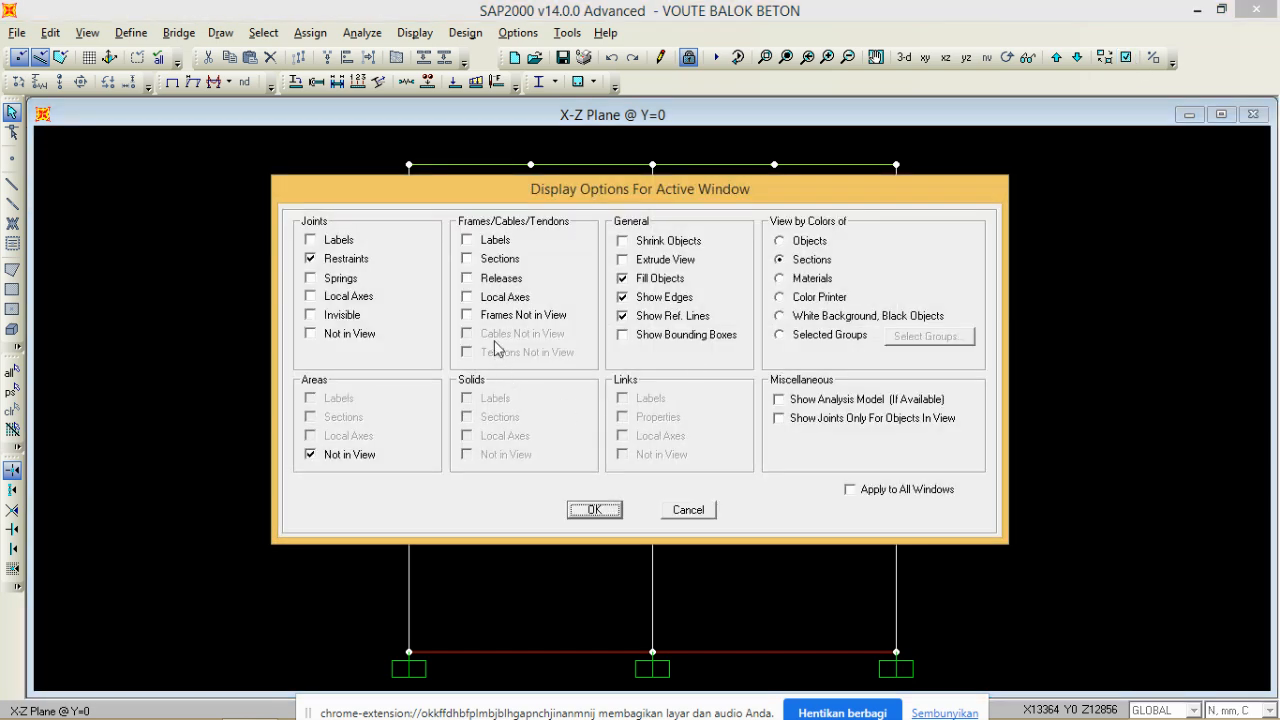
click(650, 260)
click(594, 509)
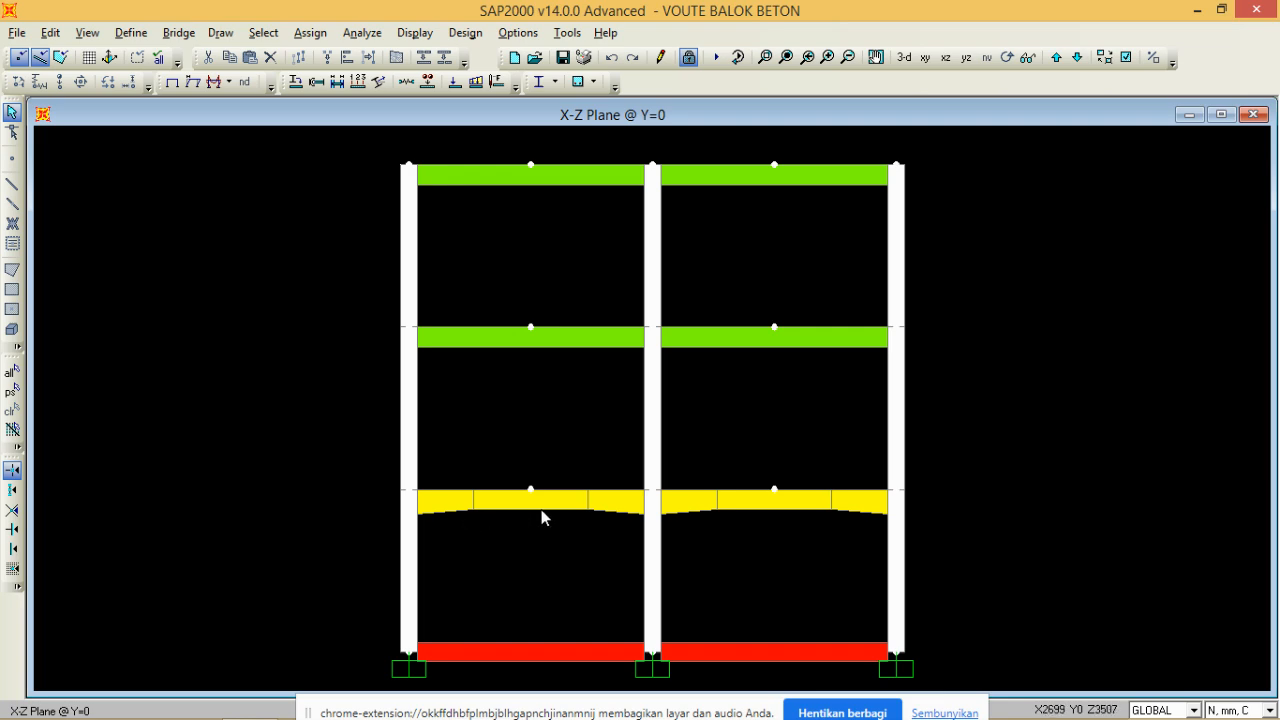